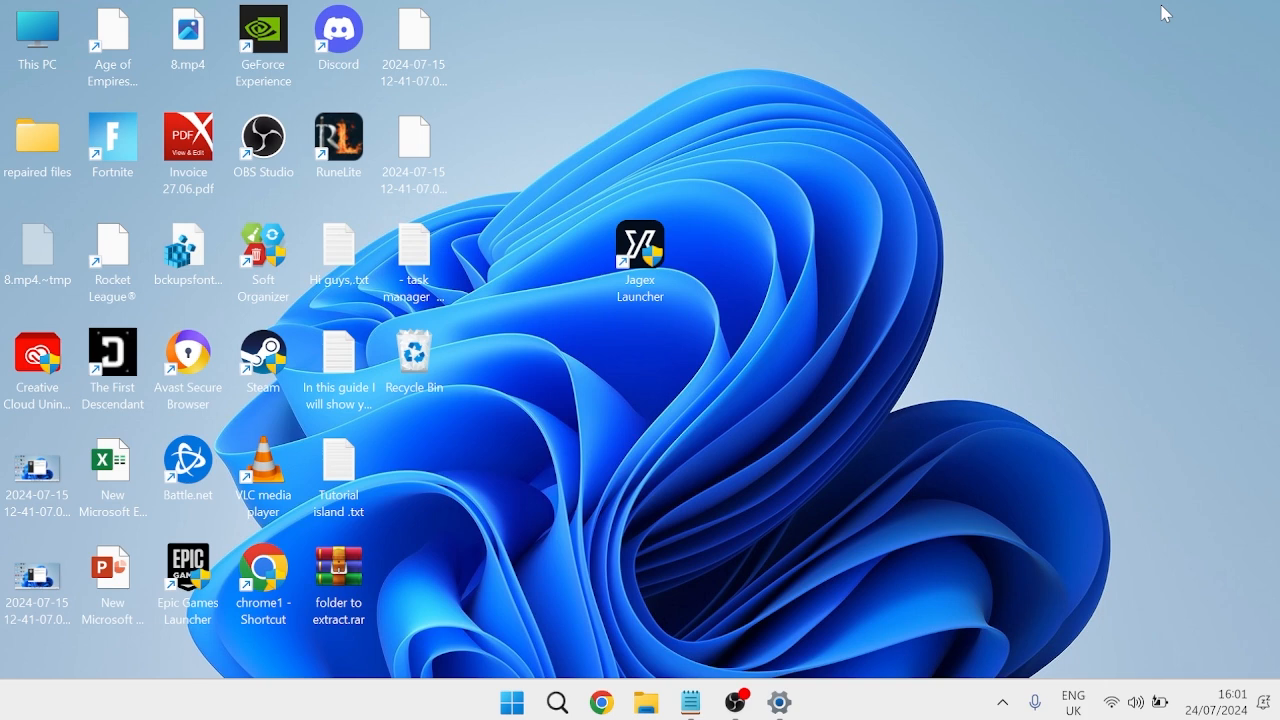
# Step: Create a system restore point with the description Backup for the protected system drive
pyautogui.press('super')
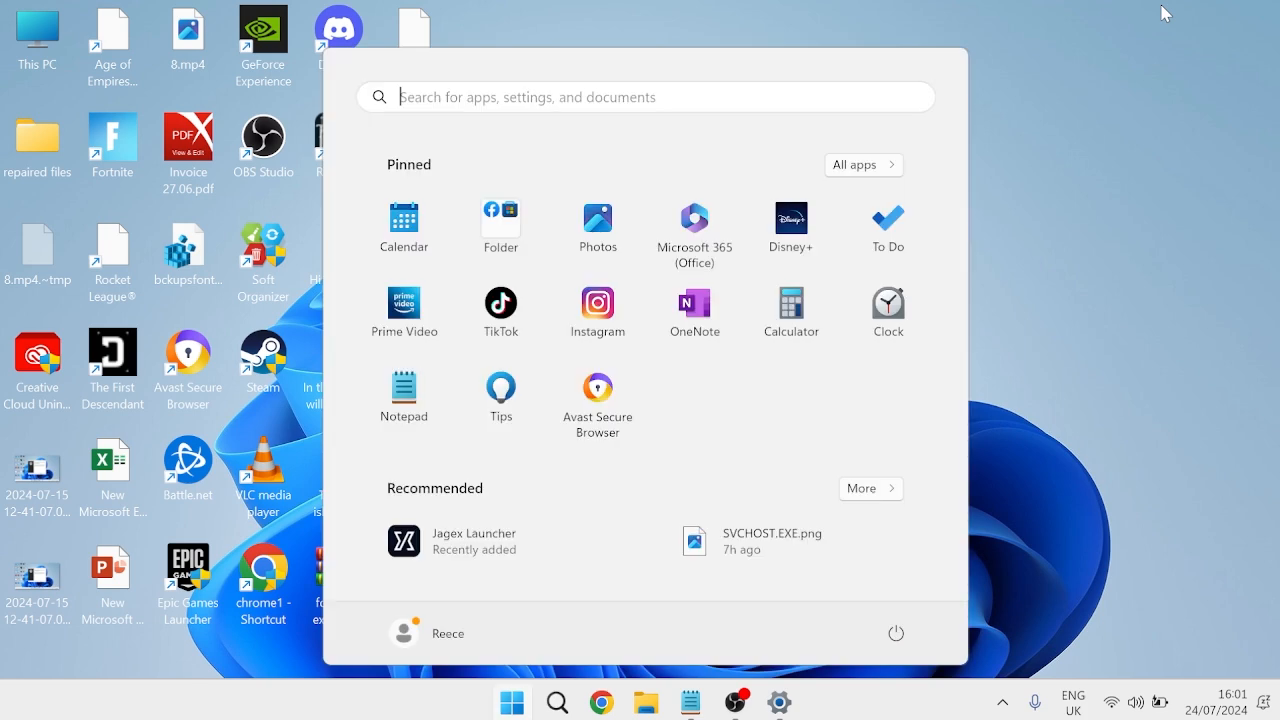
pyautogui.write('restore')
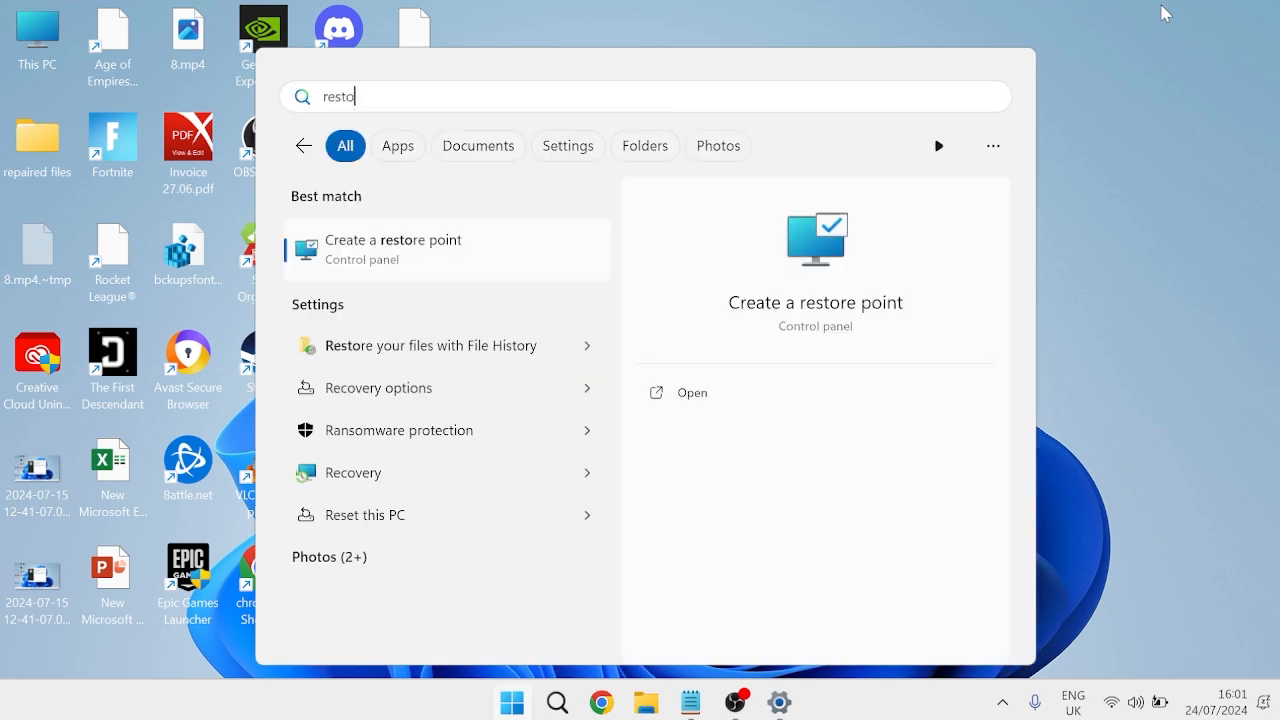
pyautogui.click(507, 248)
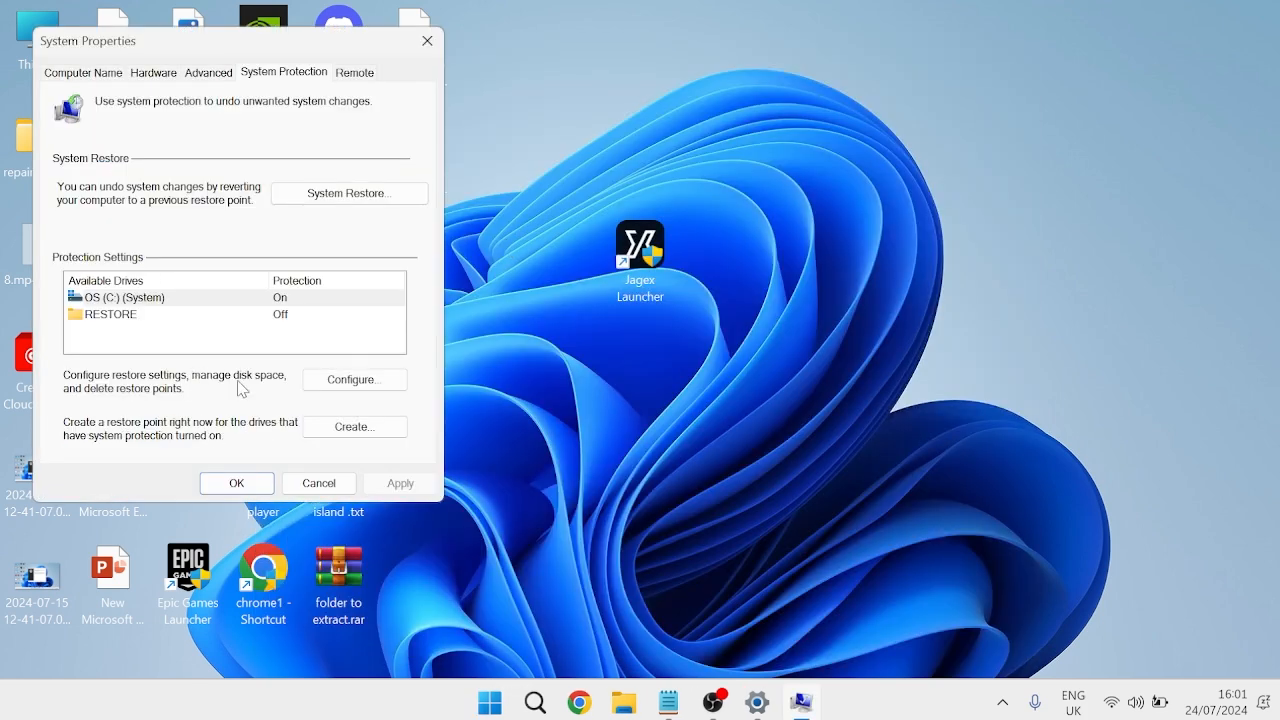
pyautogui.click(355, 427)
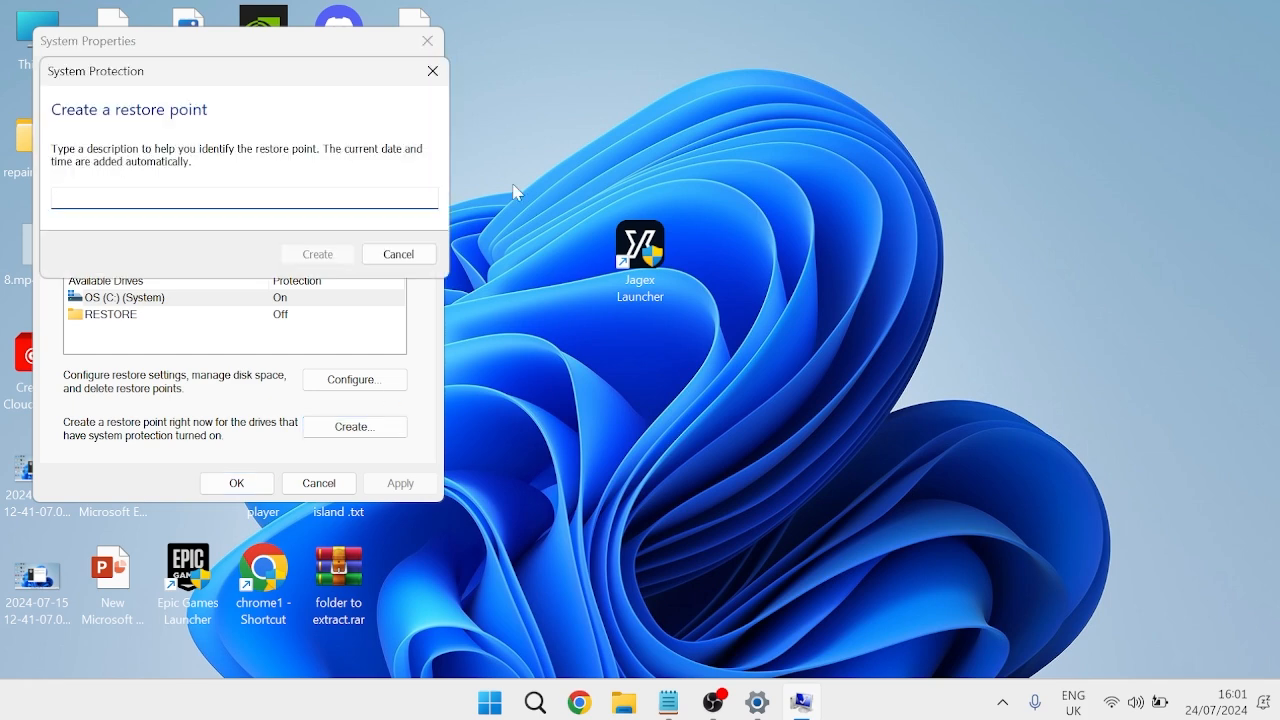
pyautogui.write('Backup')
pyautogui.click(342, 259)
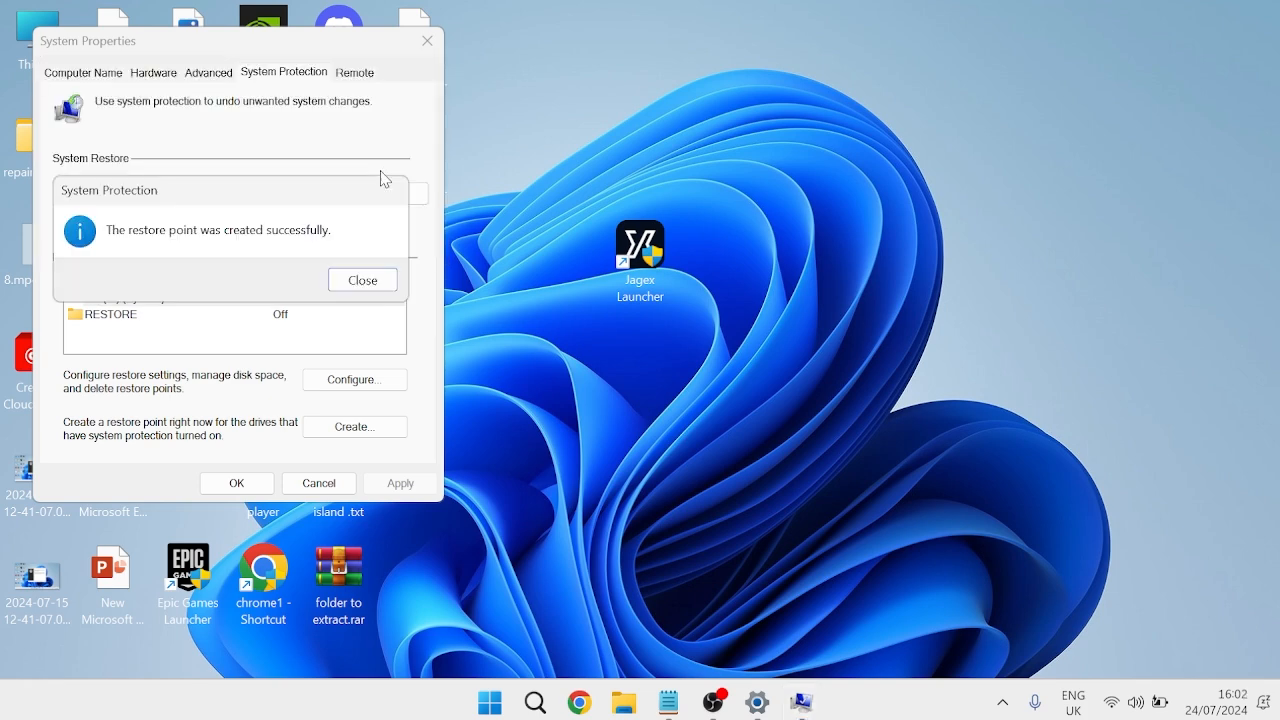
pyautogui.click(368, 279)
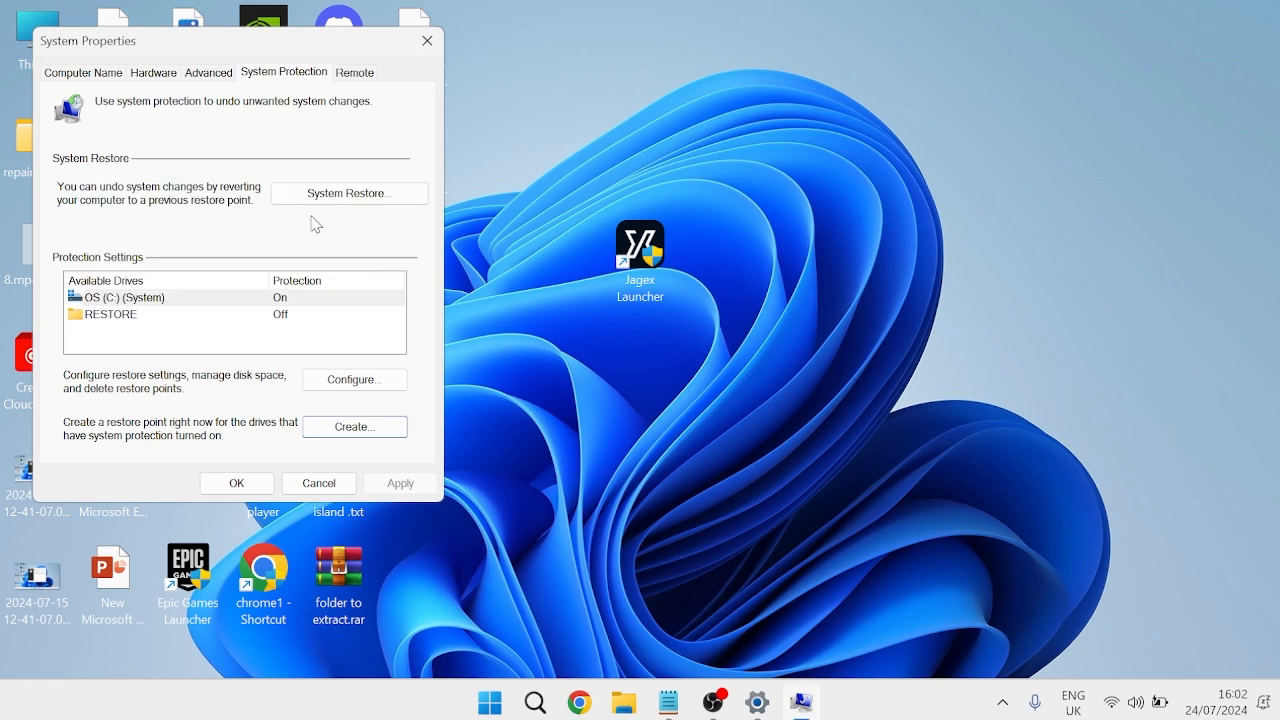
# Step: View the System Restore wizard's start page, then close it and System Properties without restoring
pyautogui.click(341, 198)
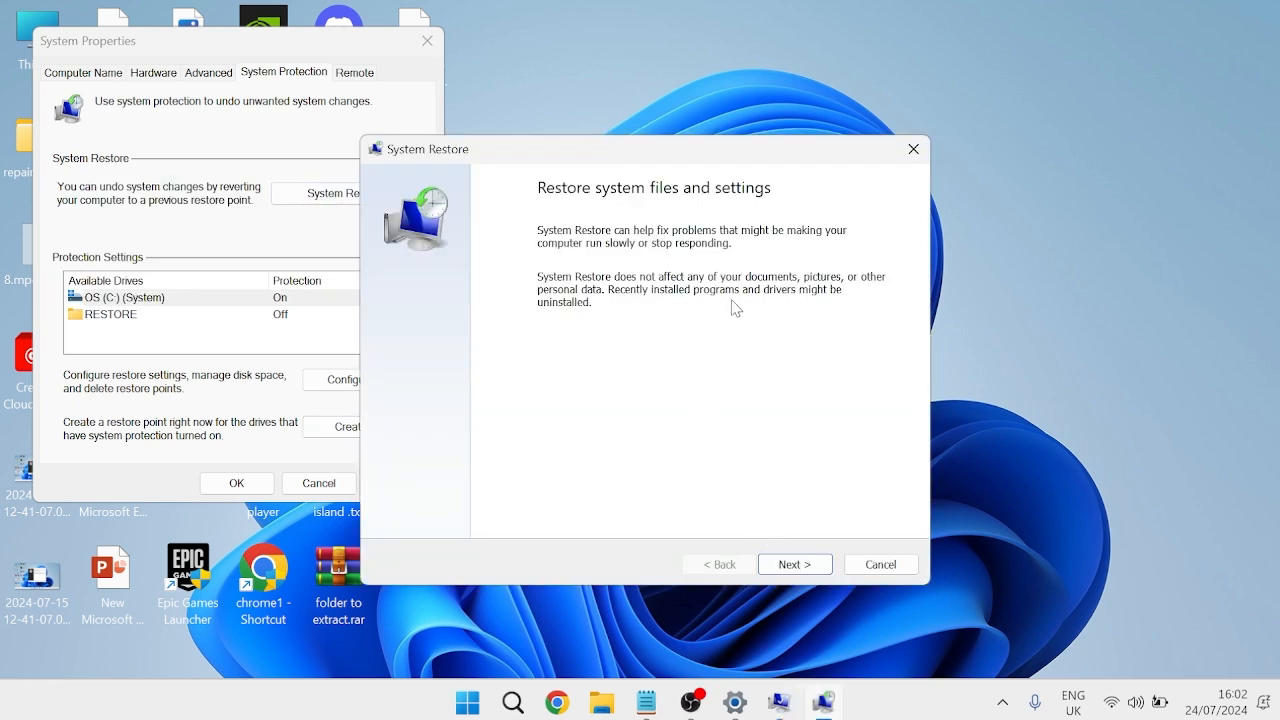
pyautogui.click(913, 148)
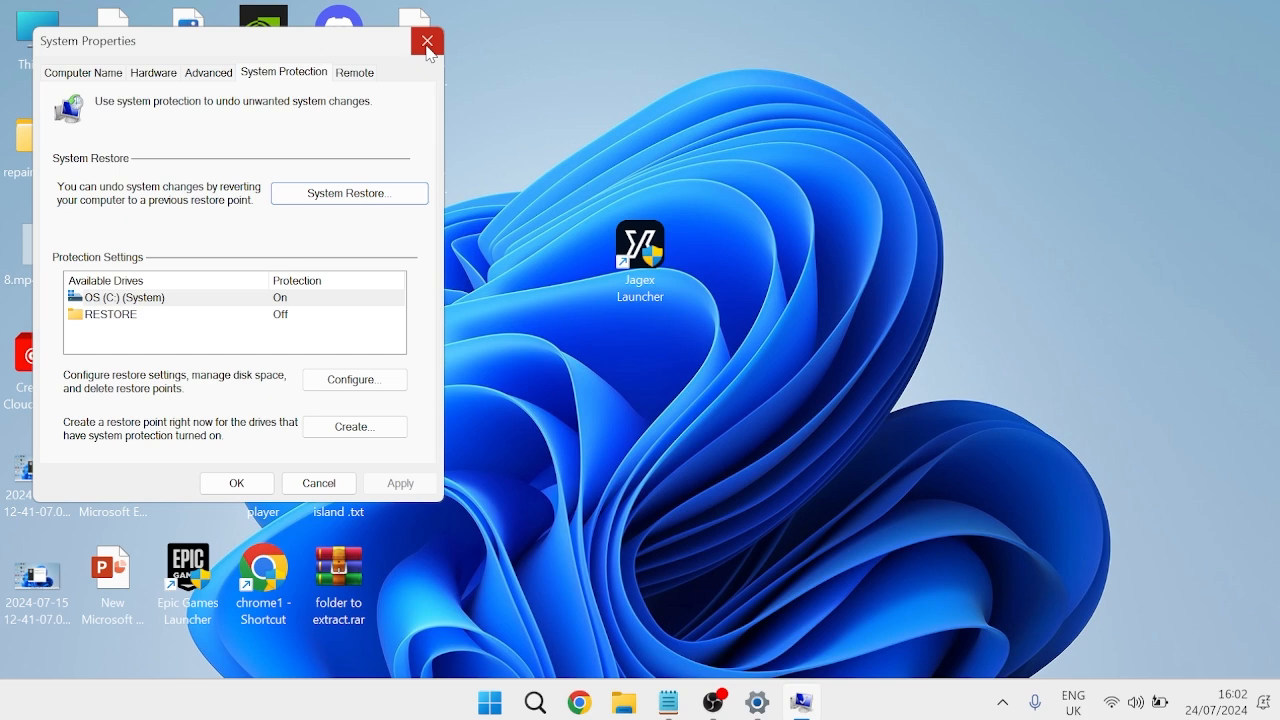
pyautogui.click(428, 42)
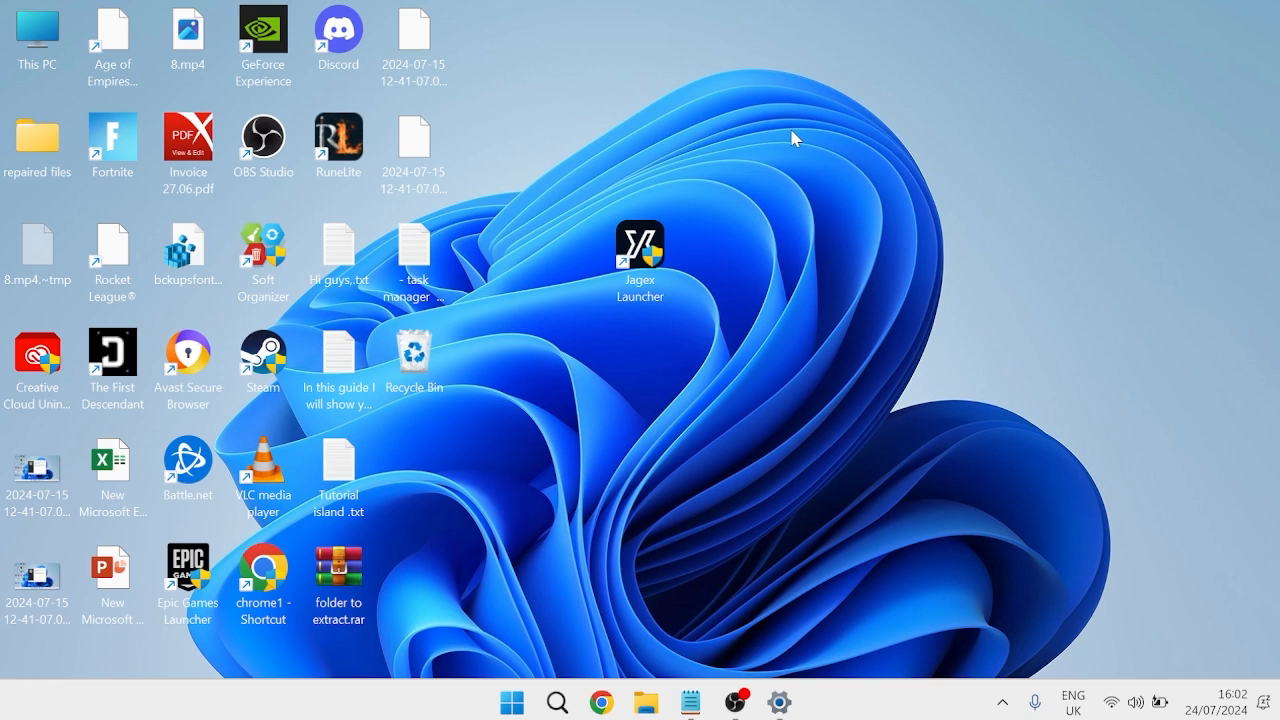
# Step: Check for updates in the Windows Update settings and close Settings when the check is done
pyautogui.press('super')
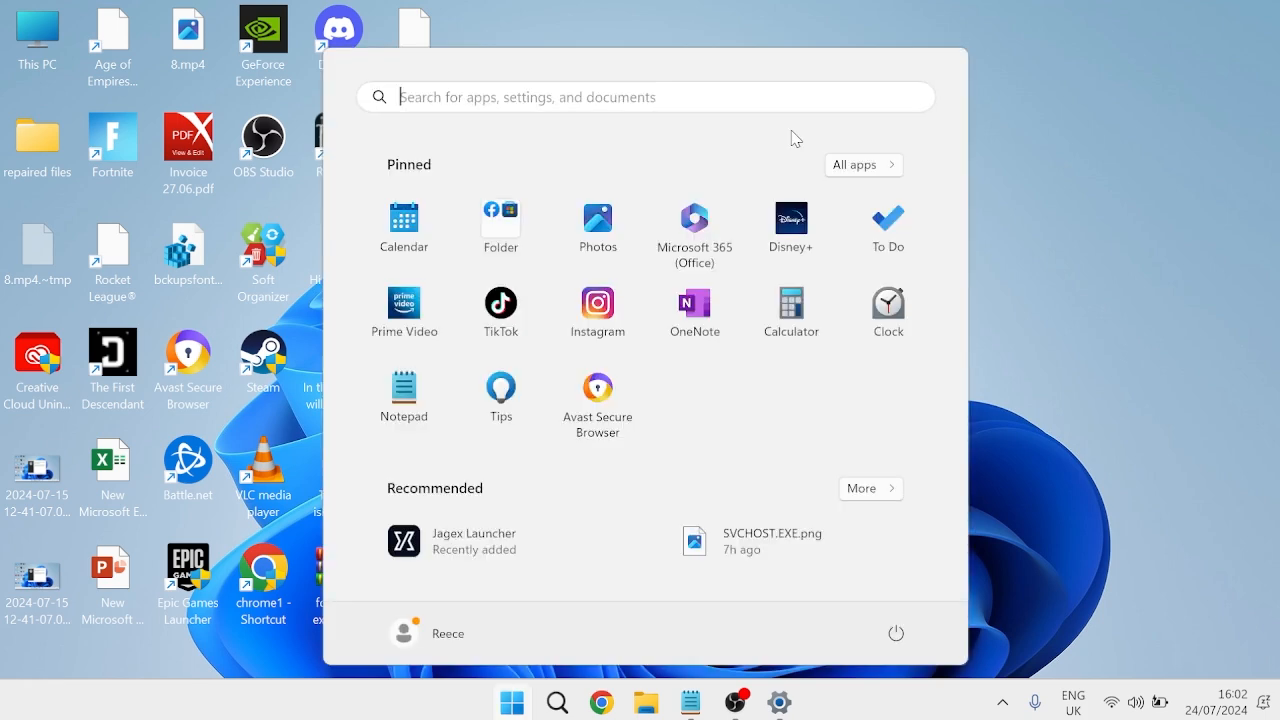
pyautogui.write('settings')
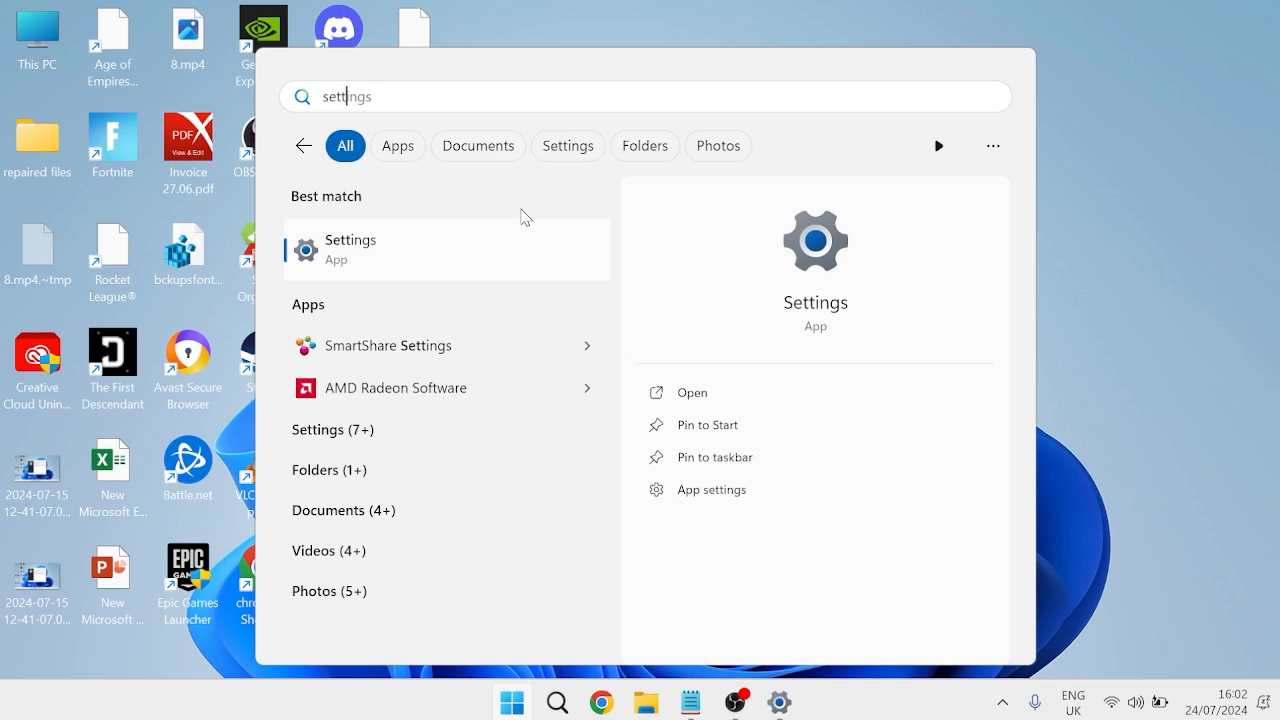
pyautogui.click(503, 254)
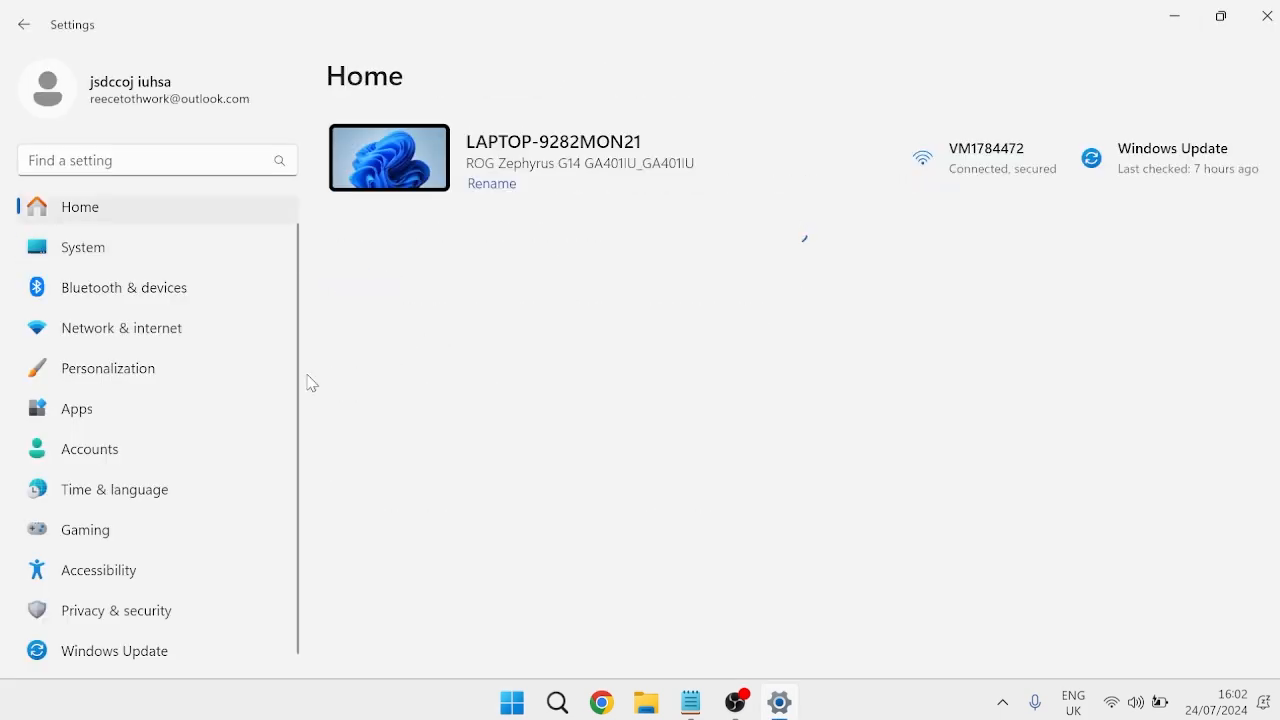
pyautogui.click(146, 662)
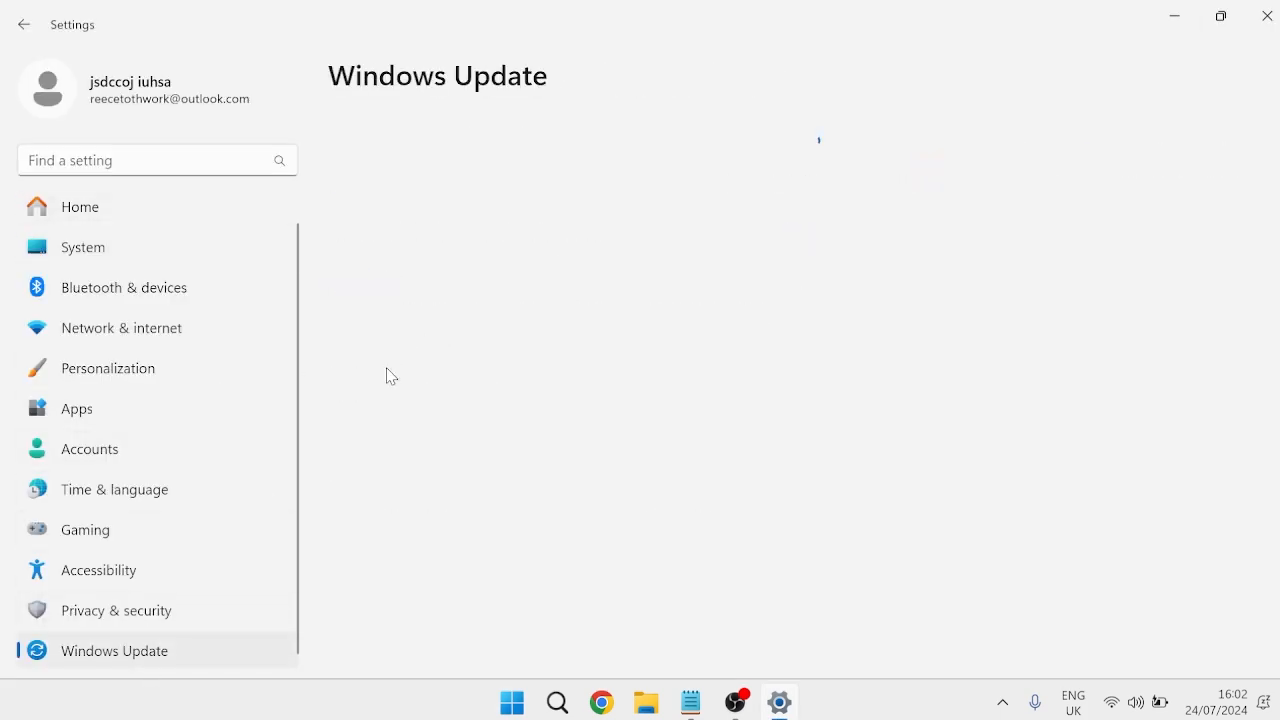
pyautogui.click(1185, 175)
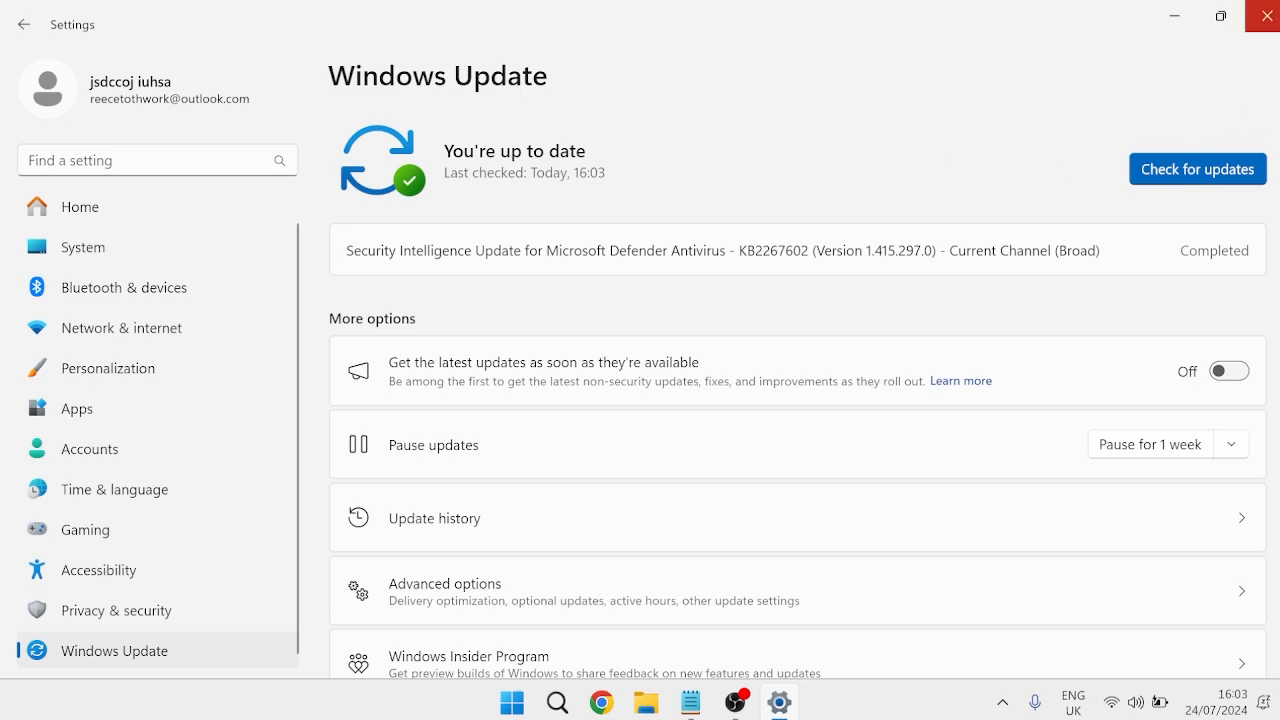
pyautogui.click(1265, 16)
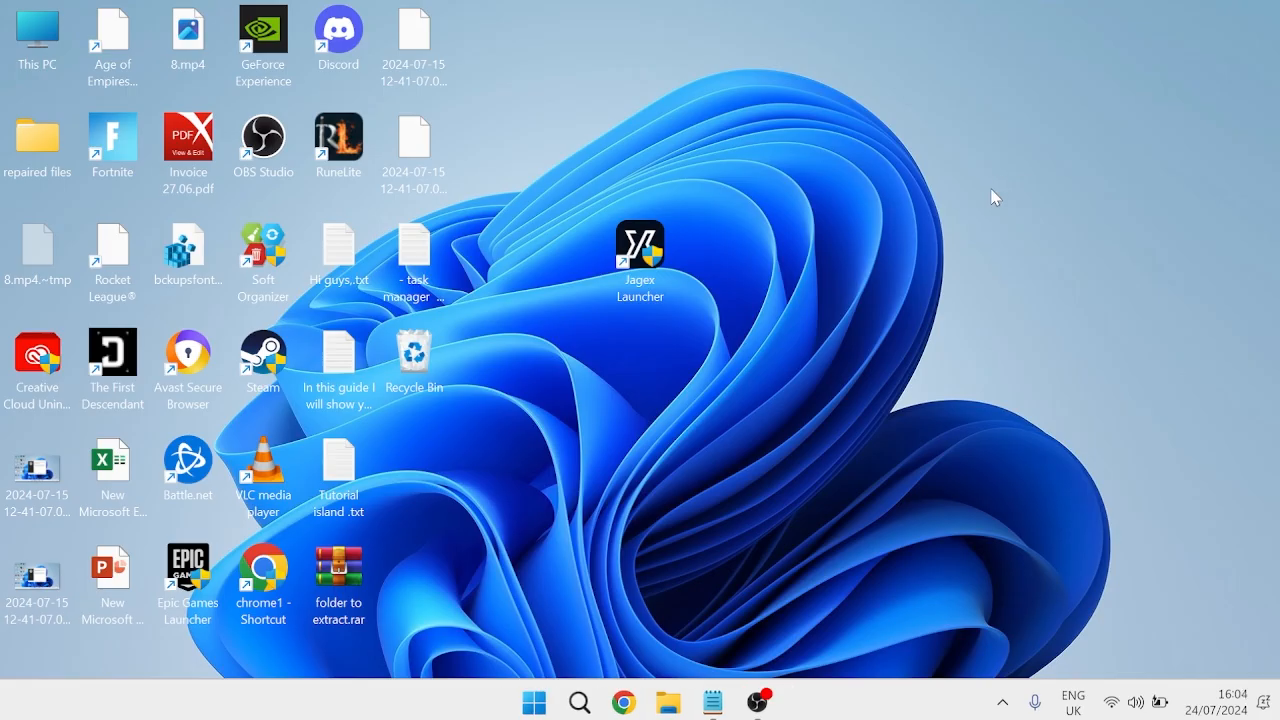
# Step: Open Device Manager and expand the display adapters category
pyautogui.press('super')
pyautogui.write('devi')
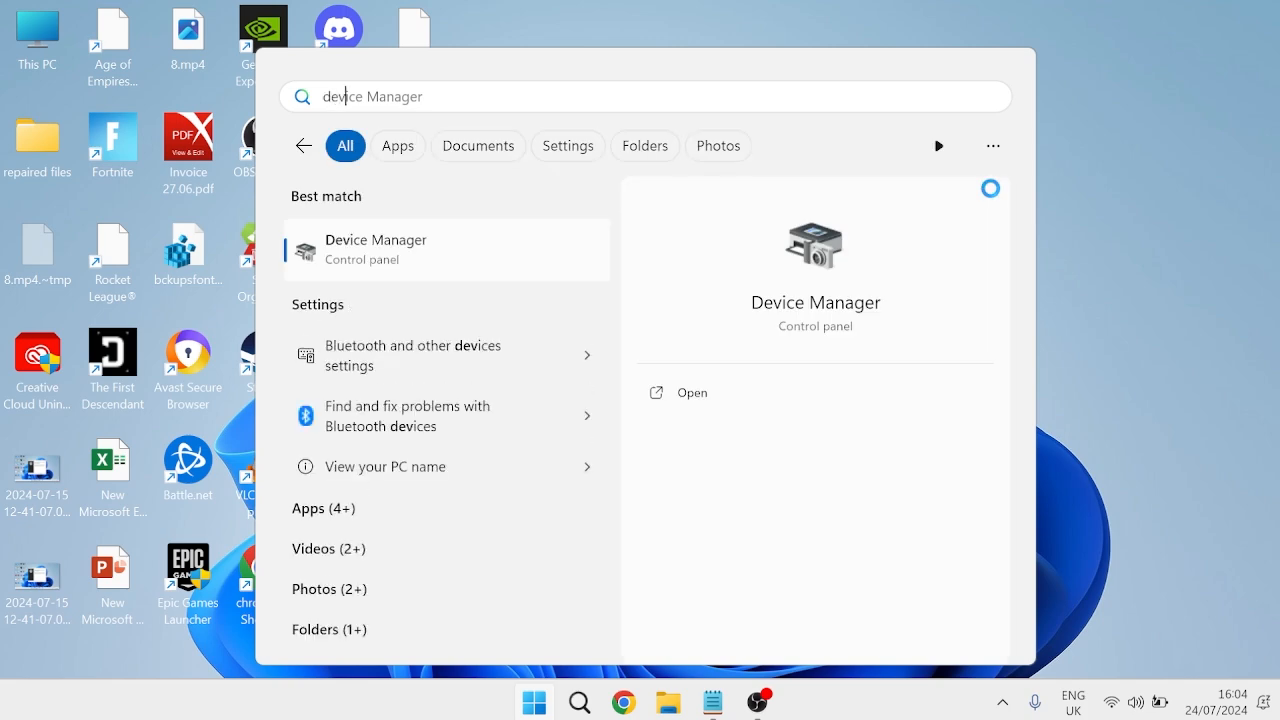
pyautogui.write('ce')
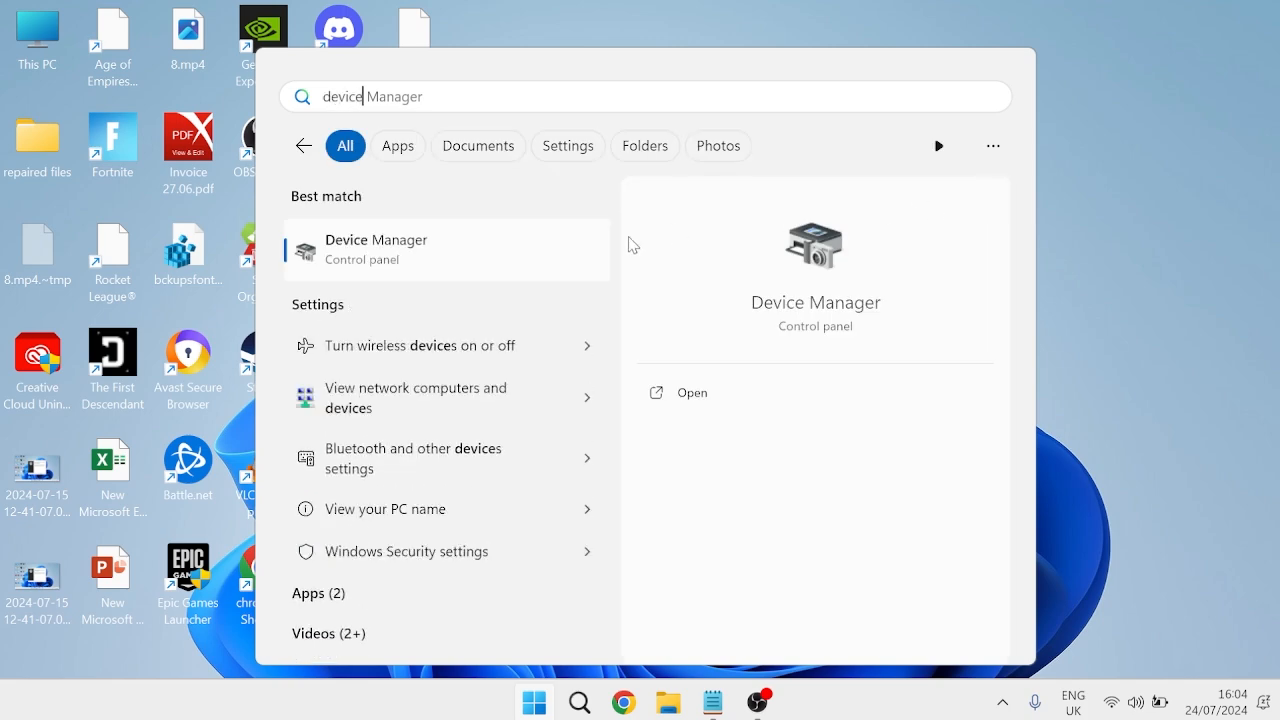
pyautogui.click(527, 257)
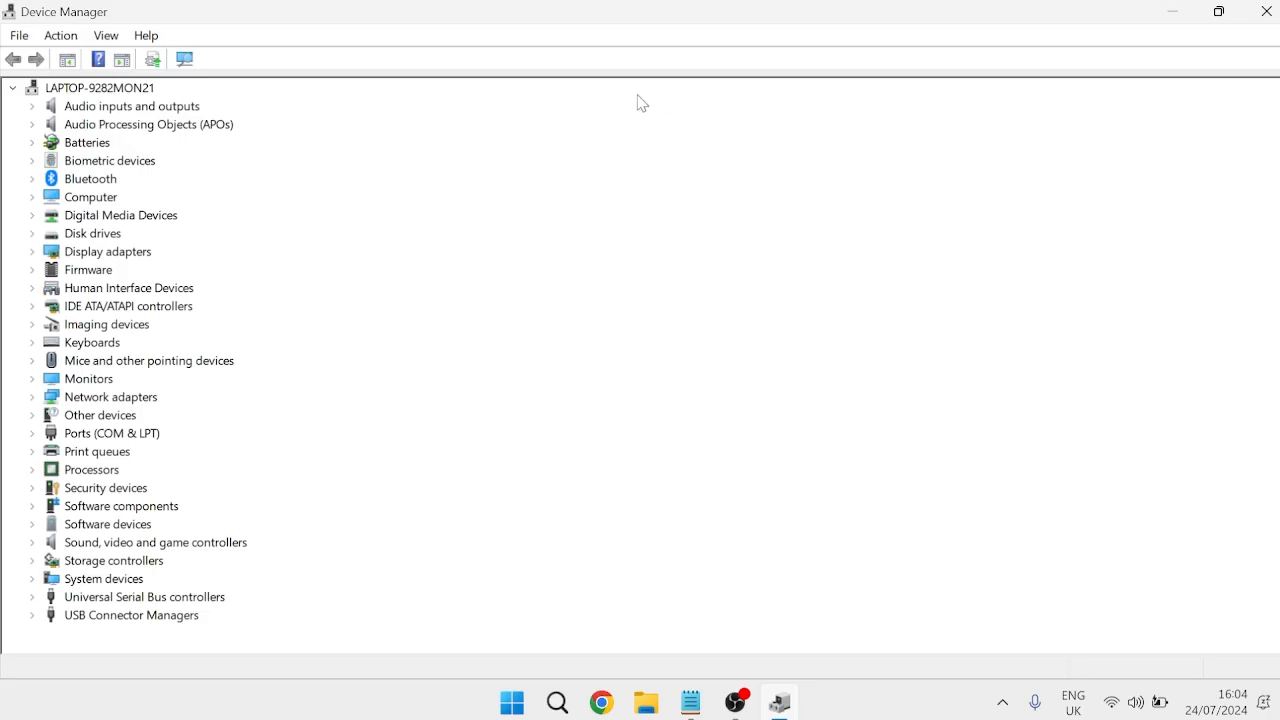
pyautogui.click(32, 254)
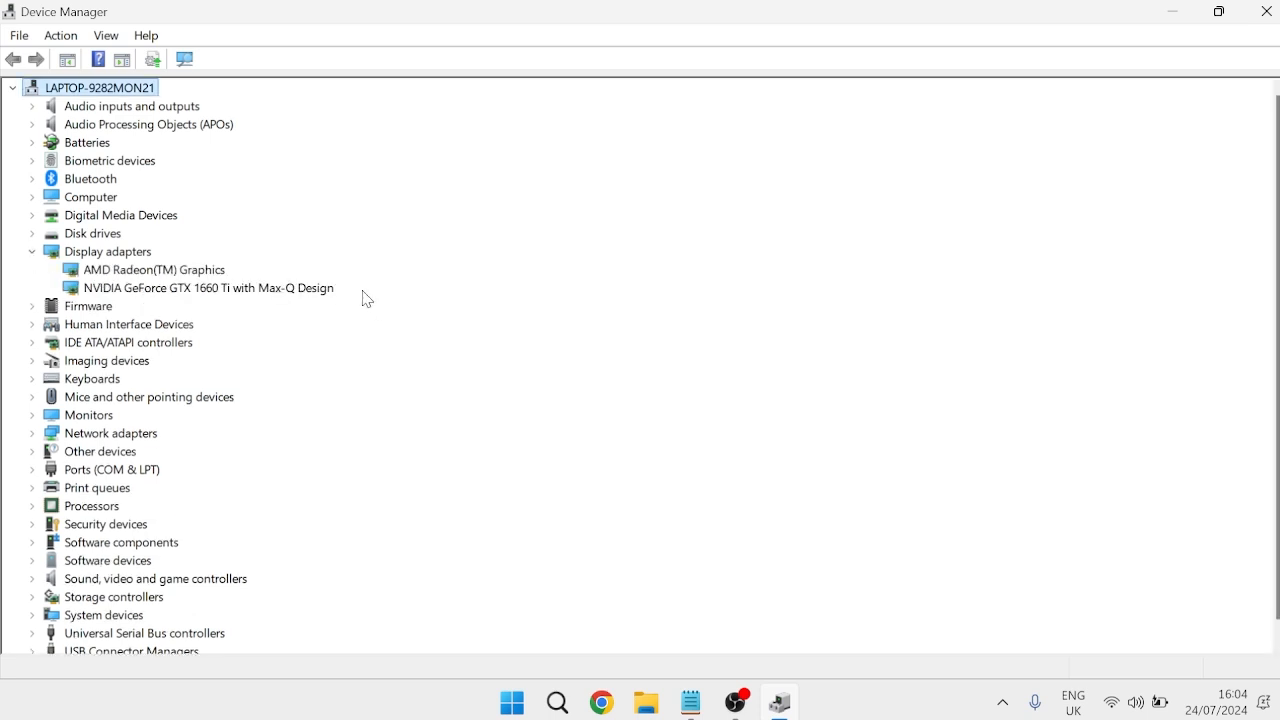
# Step: Run an automatic driver search for the NVIDIA GeForce GTX 1660 Ti with Max-Q Design and dismiss the update wizard
pyautogui.click(194, 272)
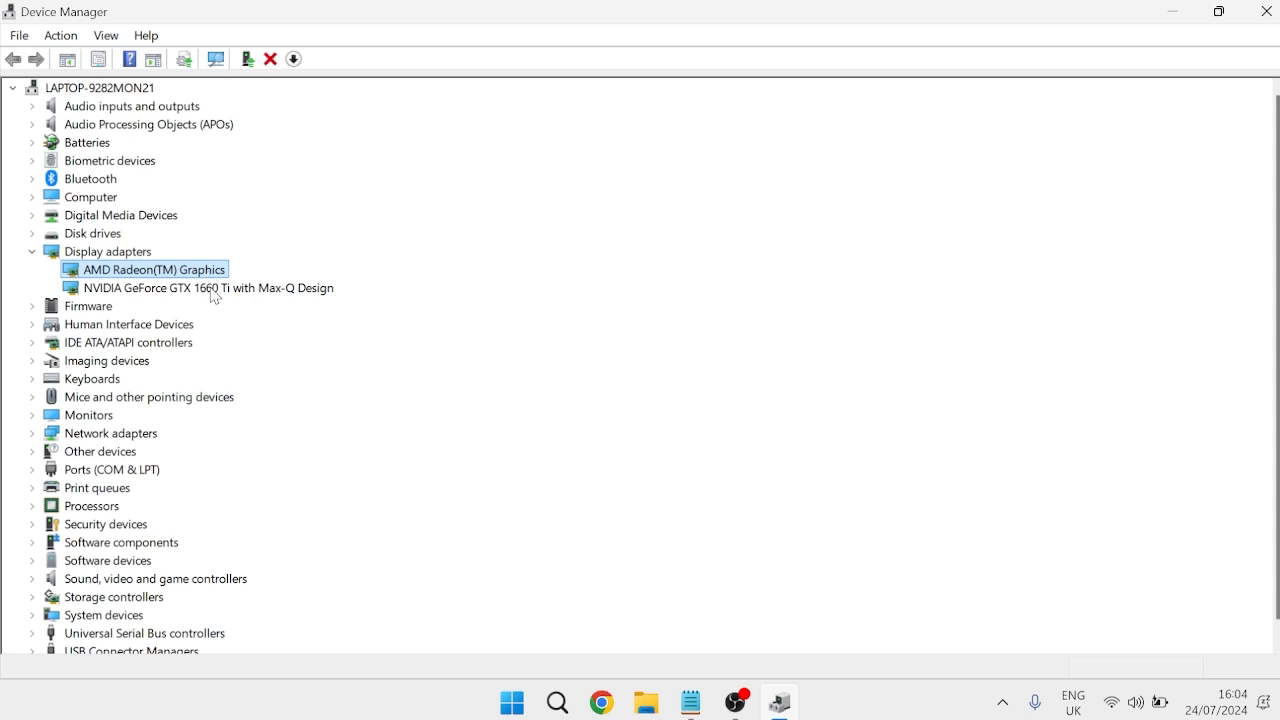
pyautogui.click(205, 290)
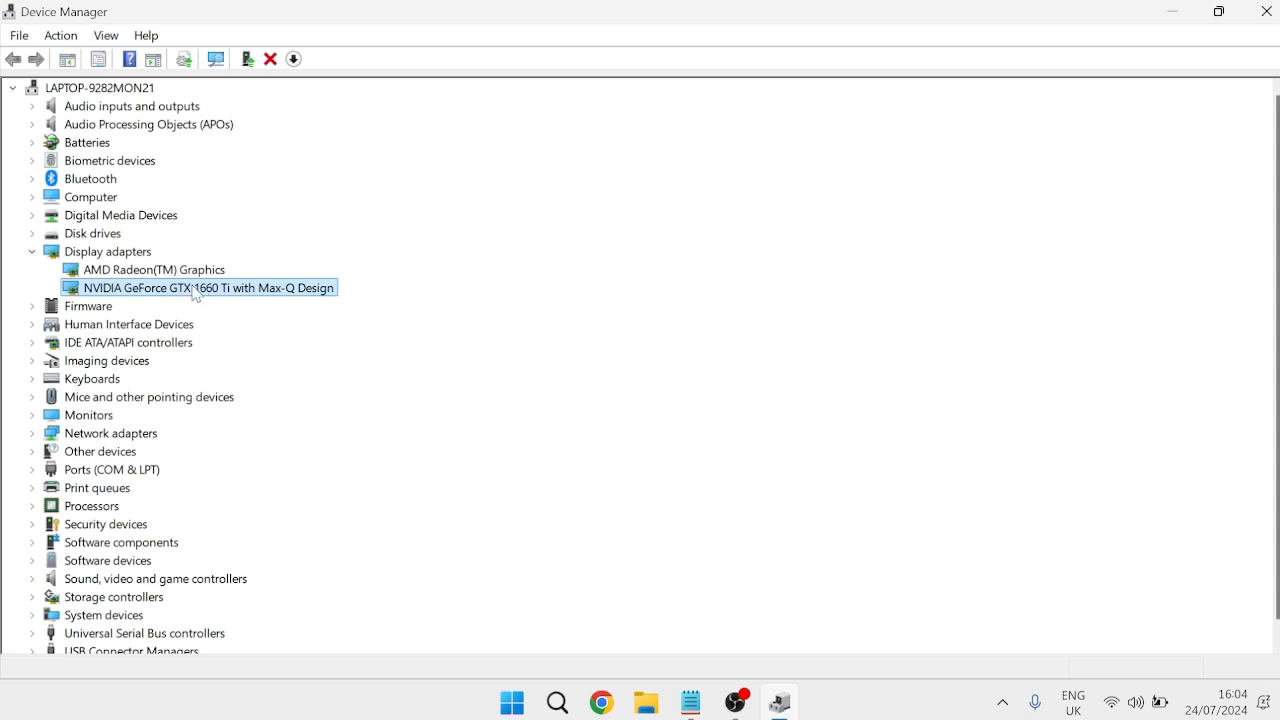
pyautogui.rightClick(197, 295)
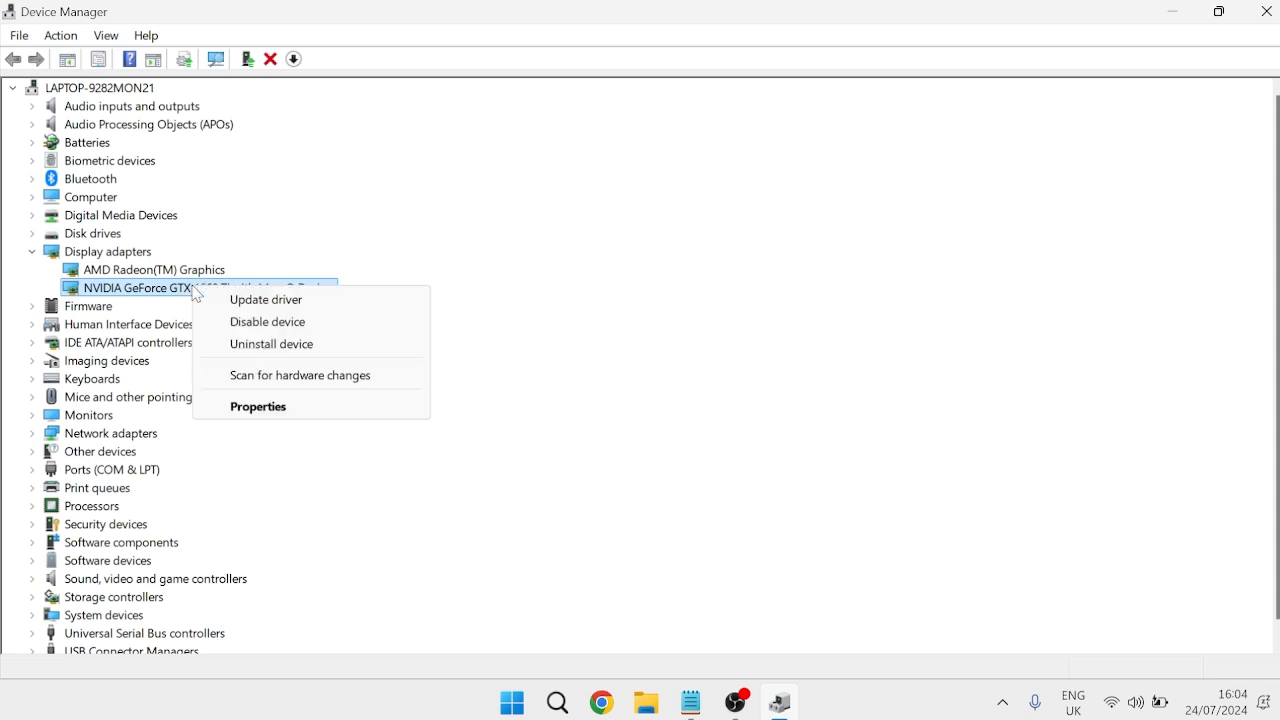
pyautogui.click(266, 302)
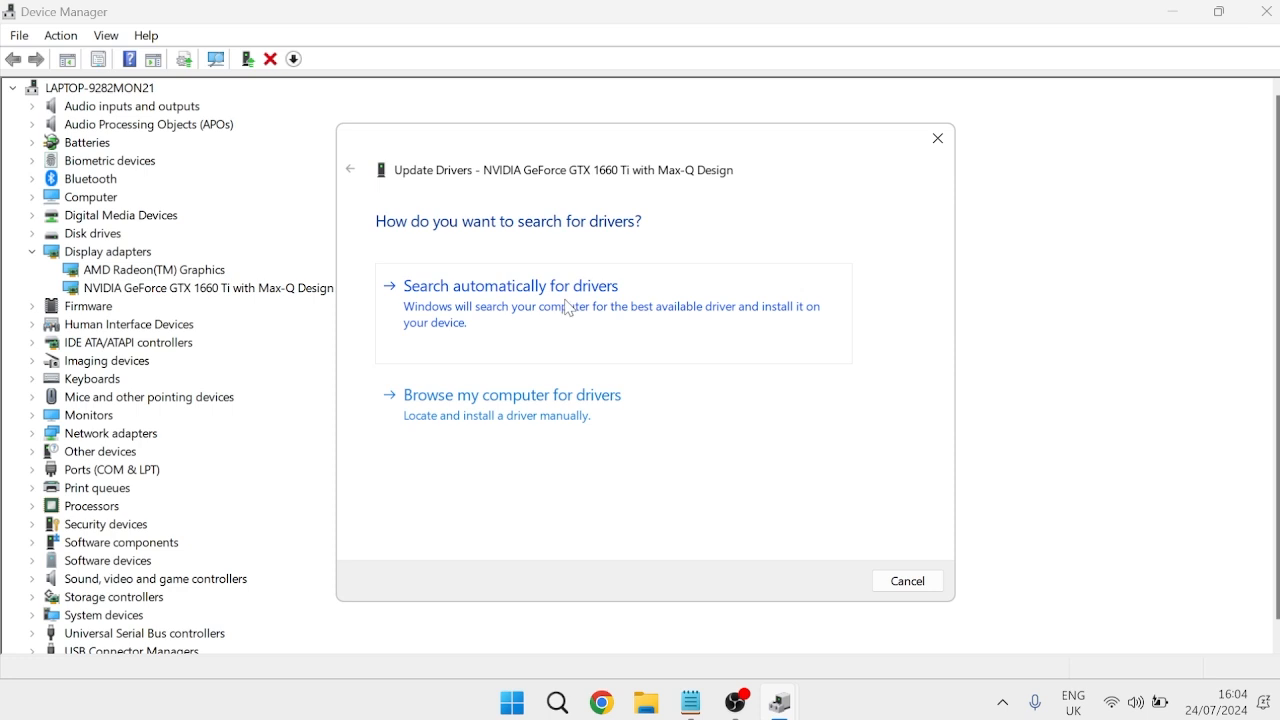
pyautogui.click(568, 308)
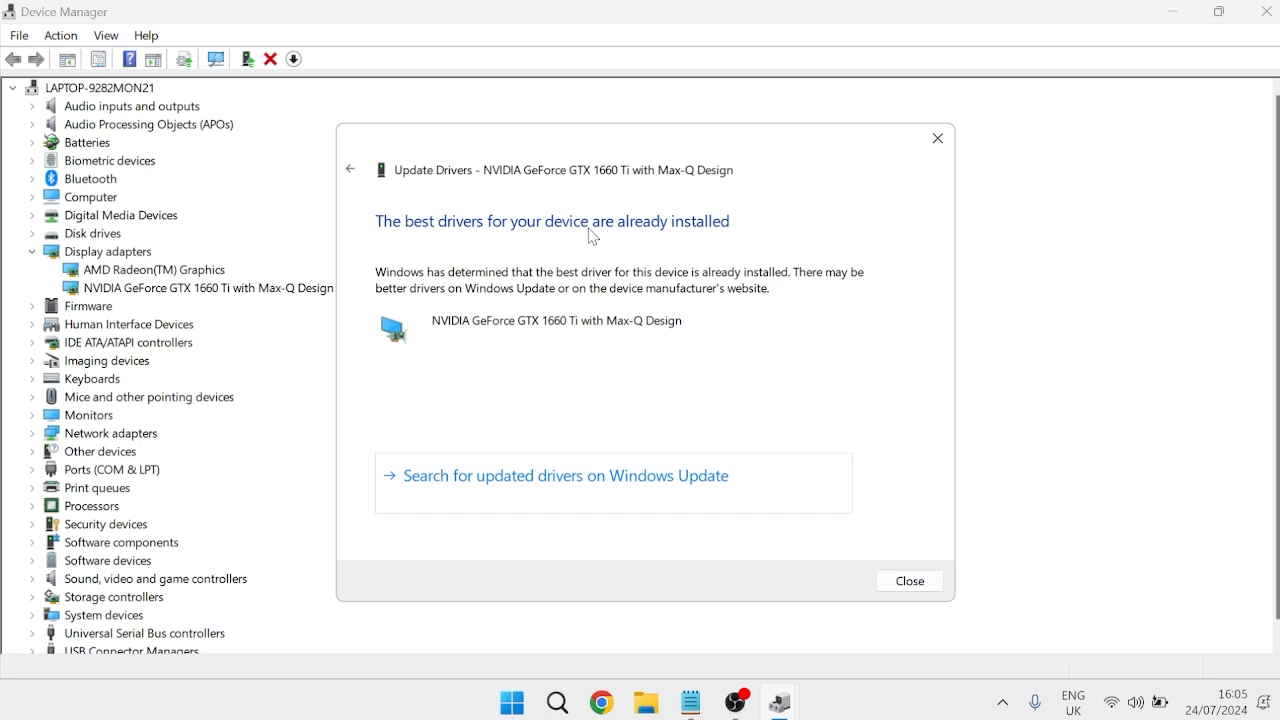
pyautogui.press('Escape')
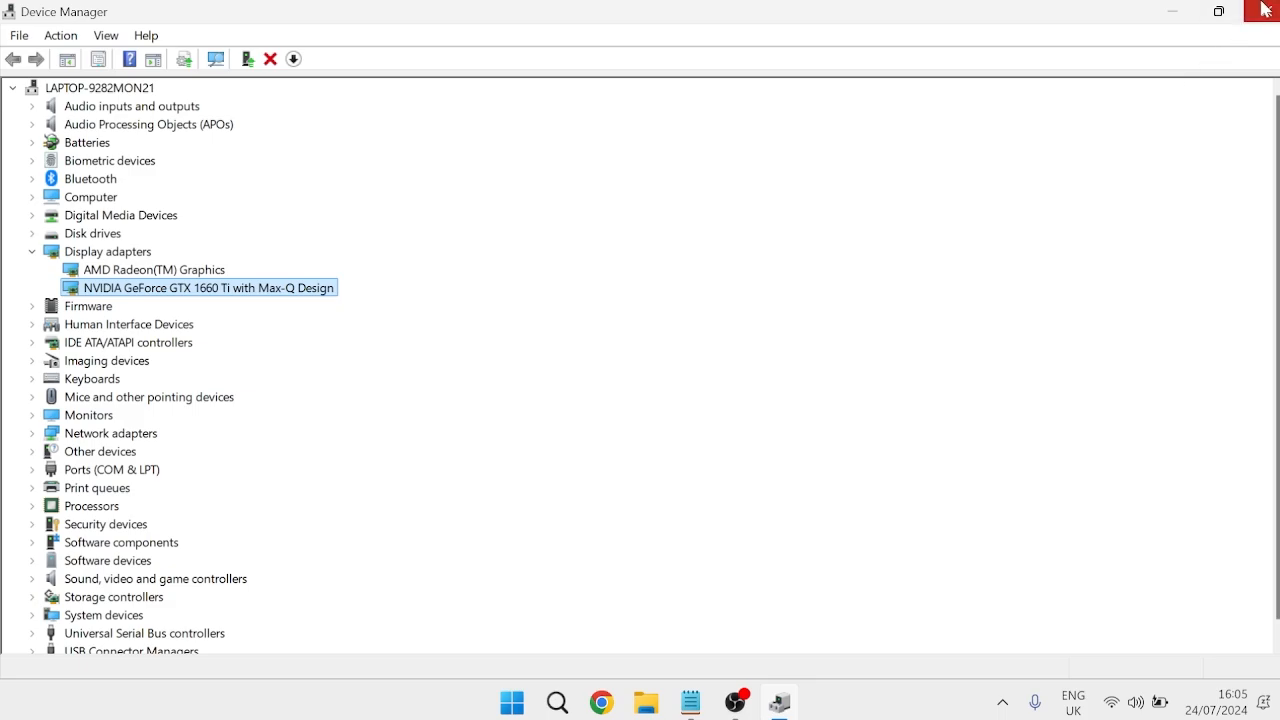
# Step: Search Google in Chrome for "nvidia latest drivers graphic card", view the official NVIDIA drivers download page, and close the browser
pyautogui.click(1172, 11)
pyautogui.write('nvidia ')
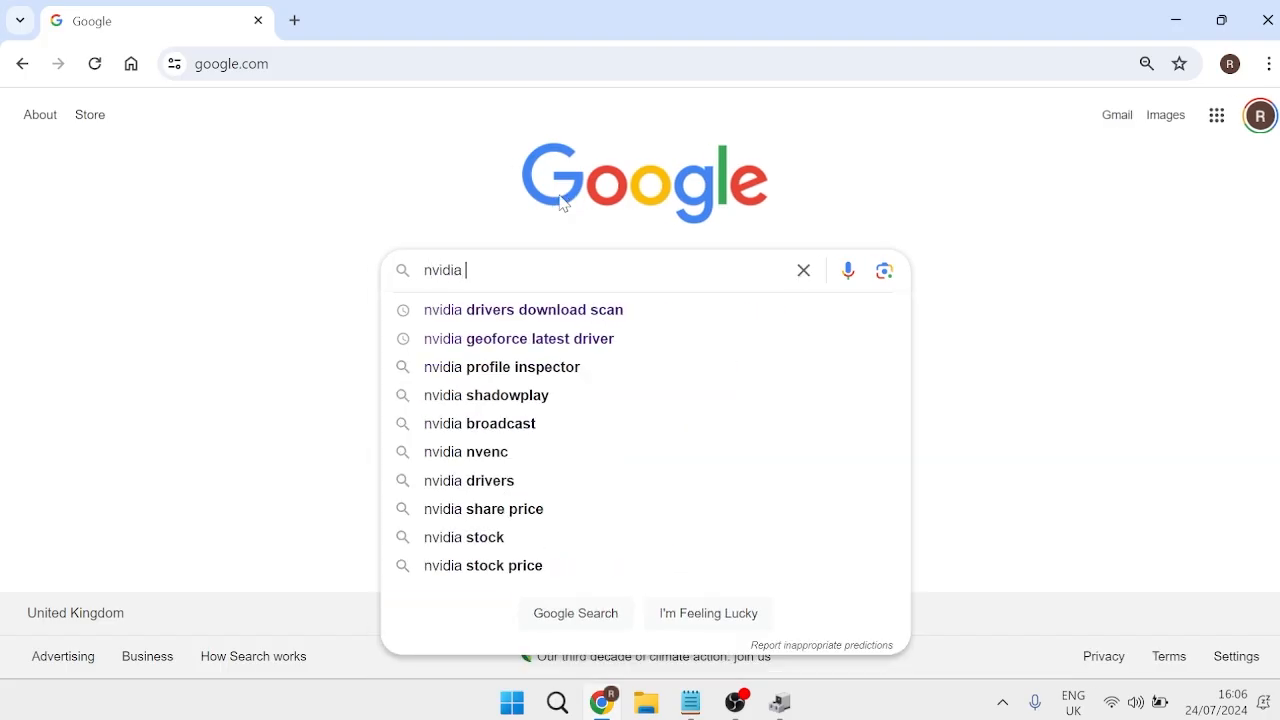
pyautogui.write('latest driver')
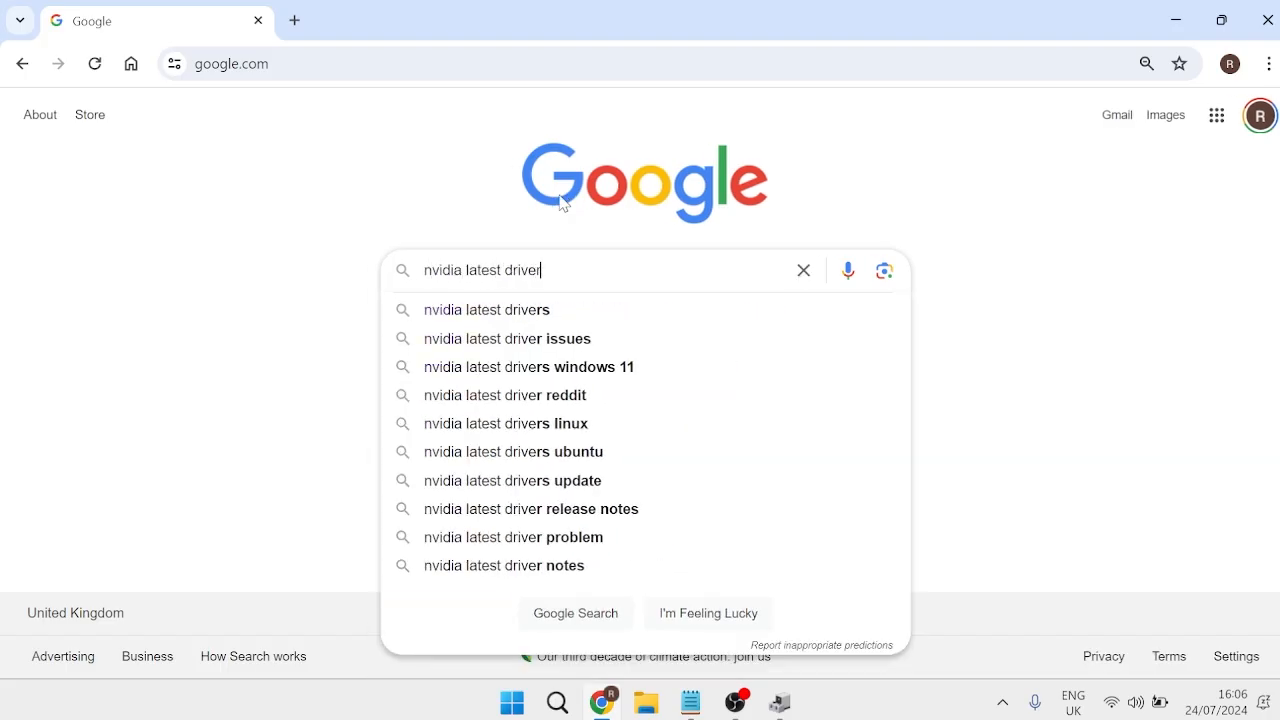
pyautogui.write('s graphic card')
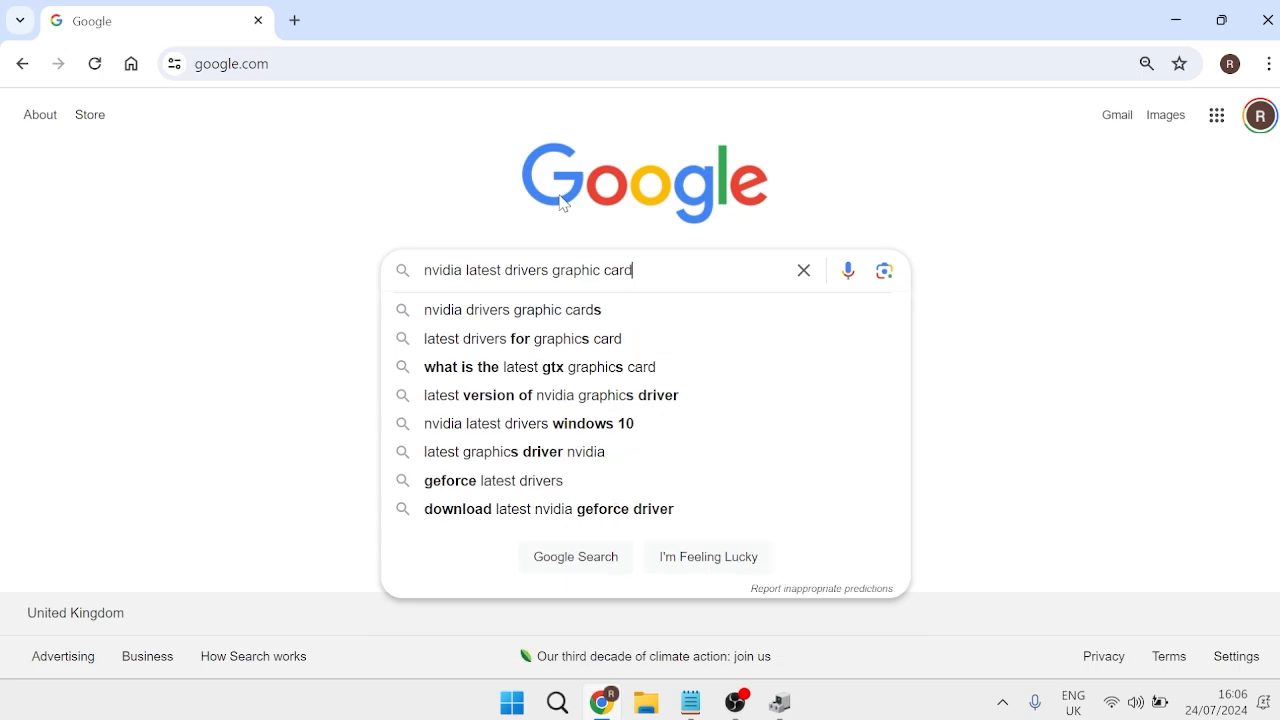
pyautogui.press('Return')
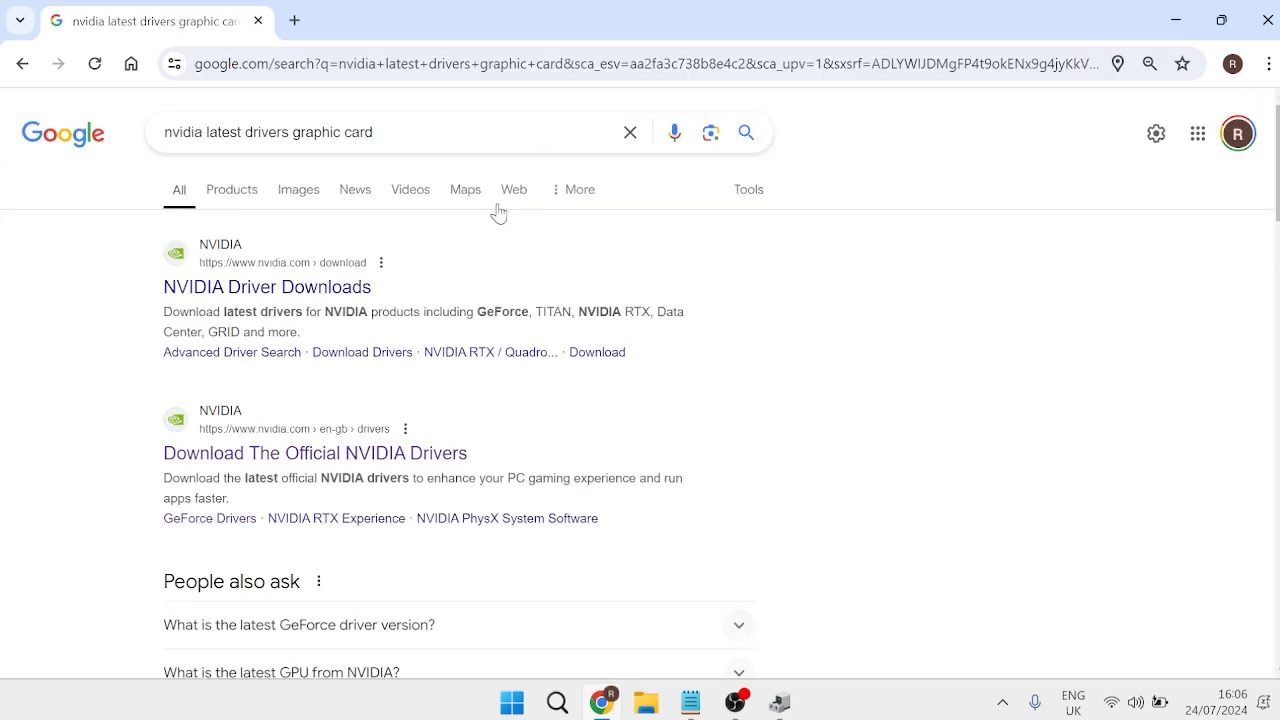
pyautogui.click(375, 455)
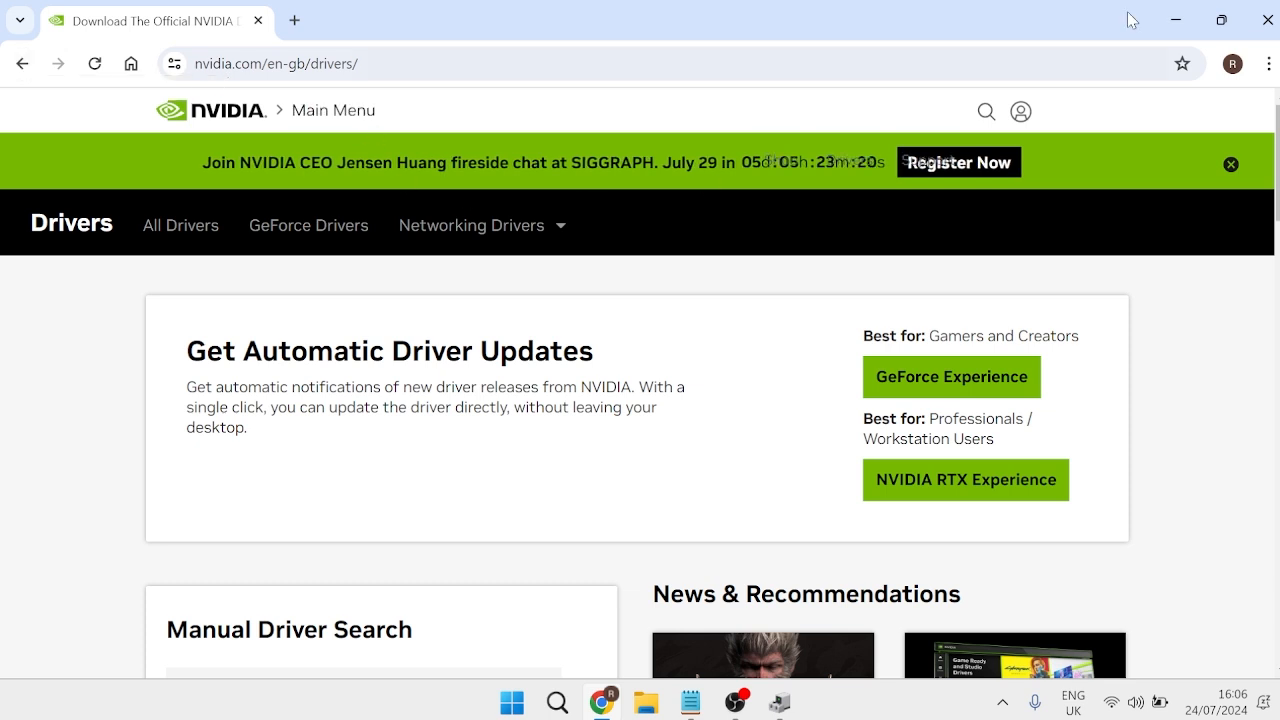
pyautogui.click(1267, 20)
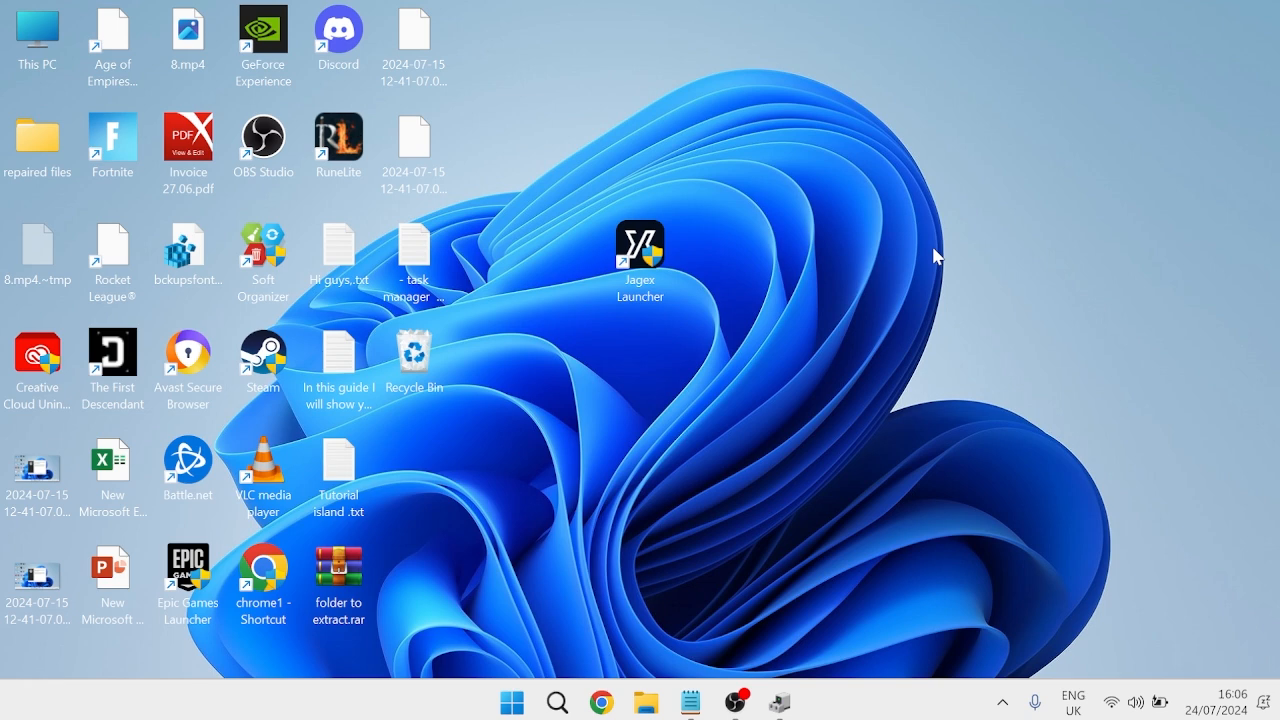
# Step: Open the Add or remove programs settings and look through the list of installed apps
pyautogui.press('super')
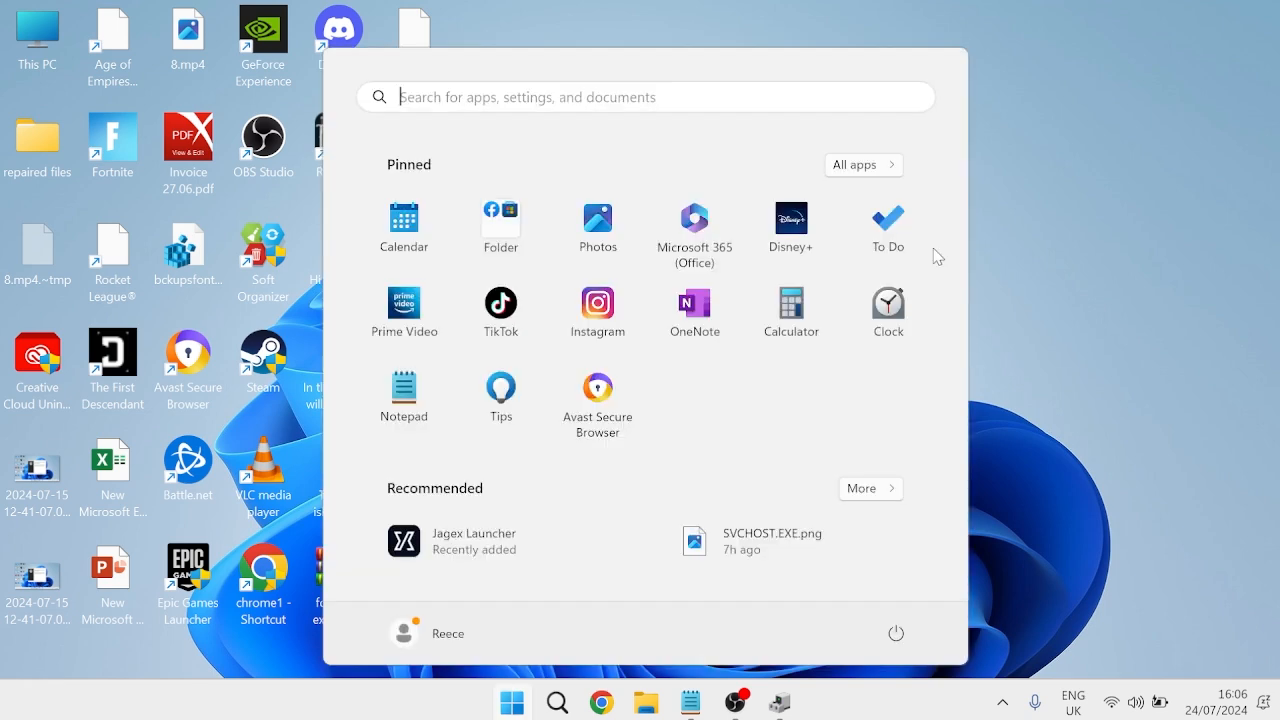
pyautogui.write('progr')
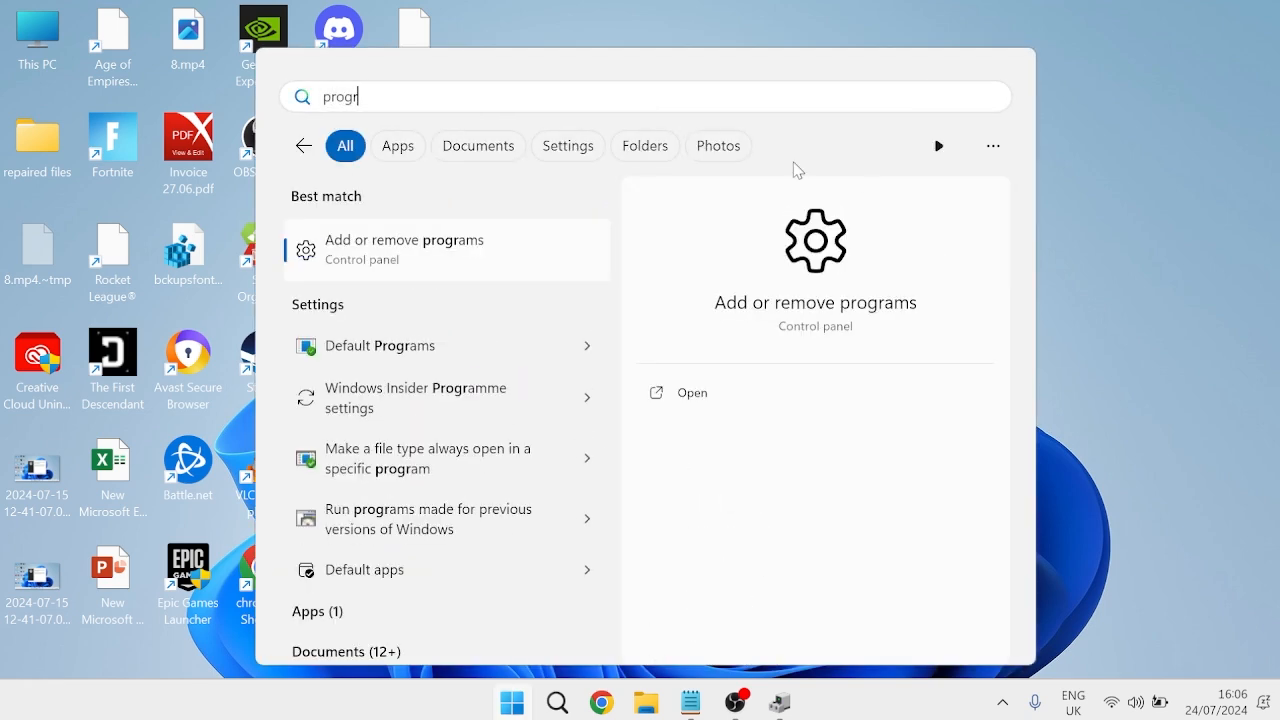
pyautogui.click(474, 256)
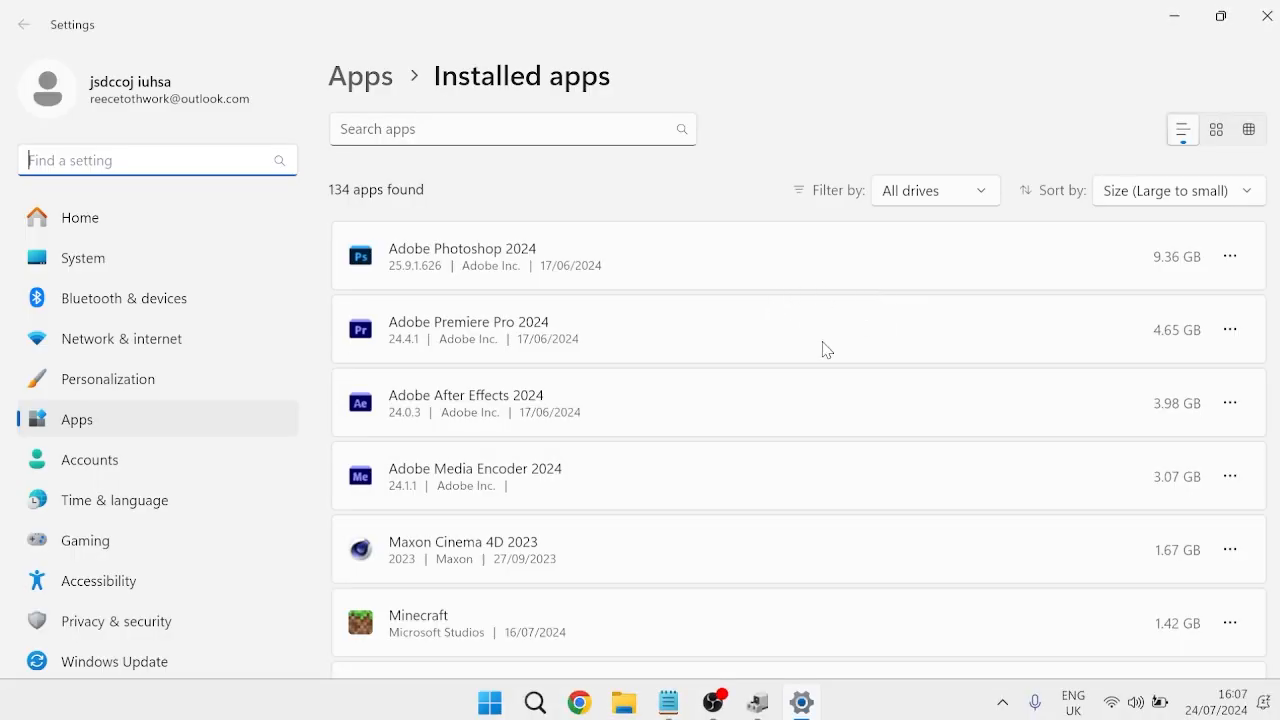
pyautogui.scroll(-2, 823, 340)
pyautogui.scroll(-7, 852, 332)
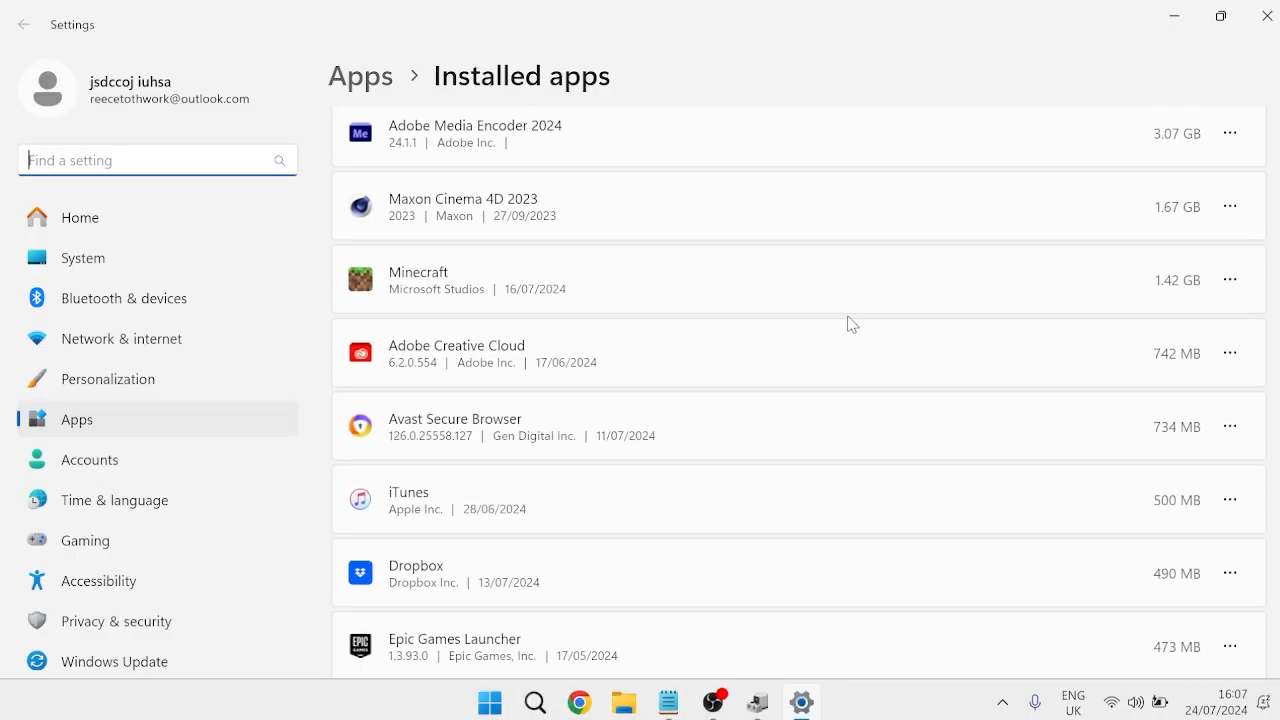
pyautogui.scroll(-1, 855, 295)
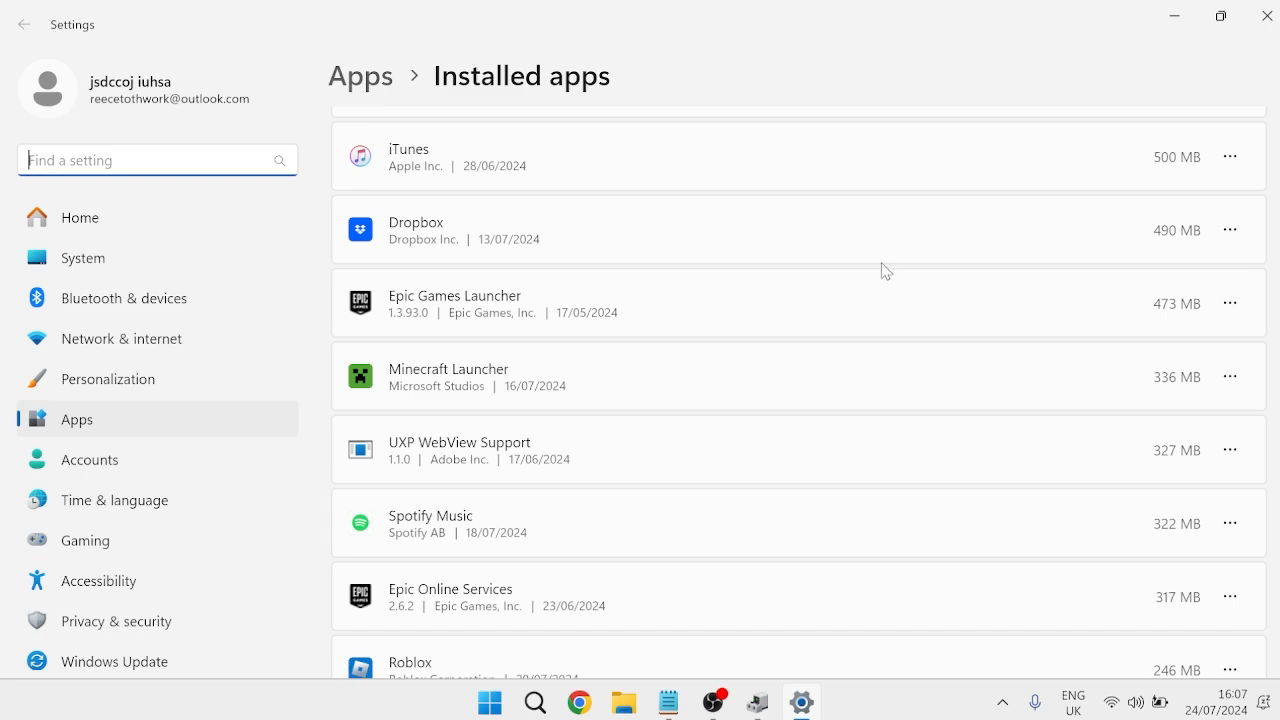
pyautogui.scroll(-2, 931, 314)
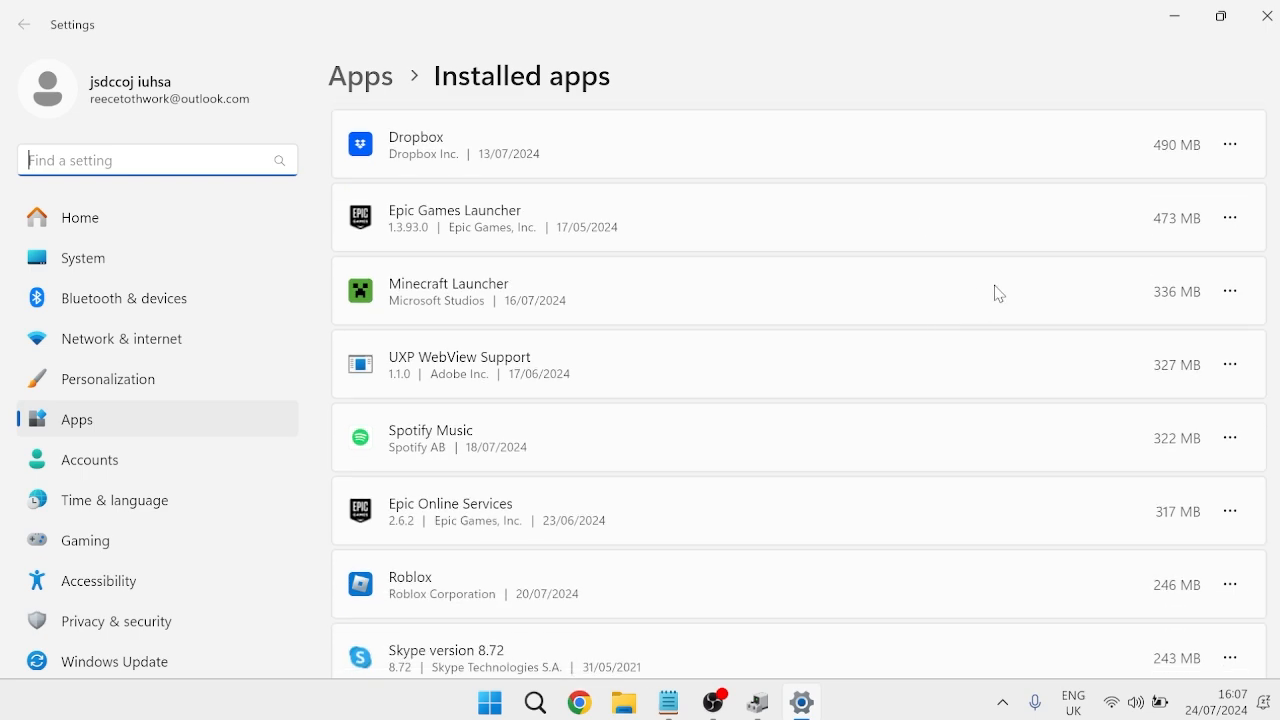
pyautogui.scroll(4, 1150, 340)
pyautogui.scroll(5, 1170, 340)
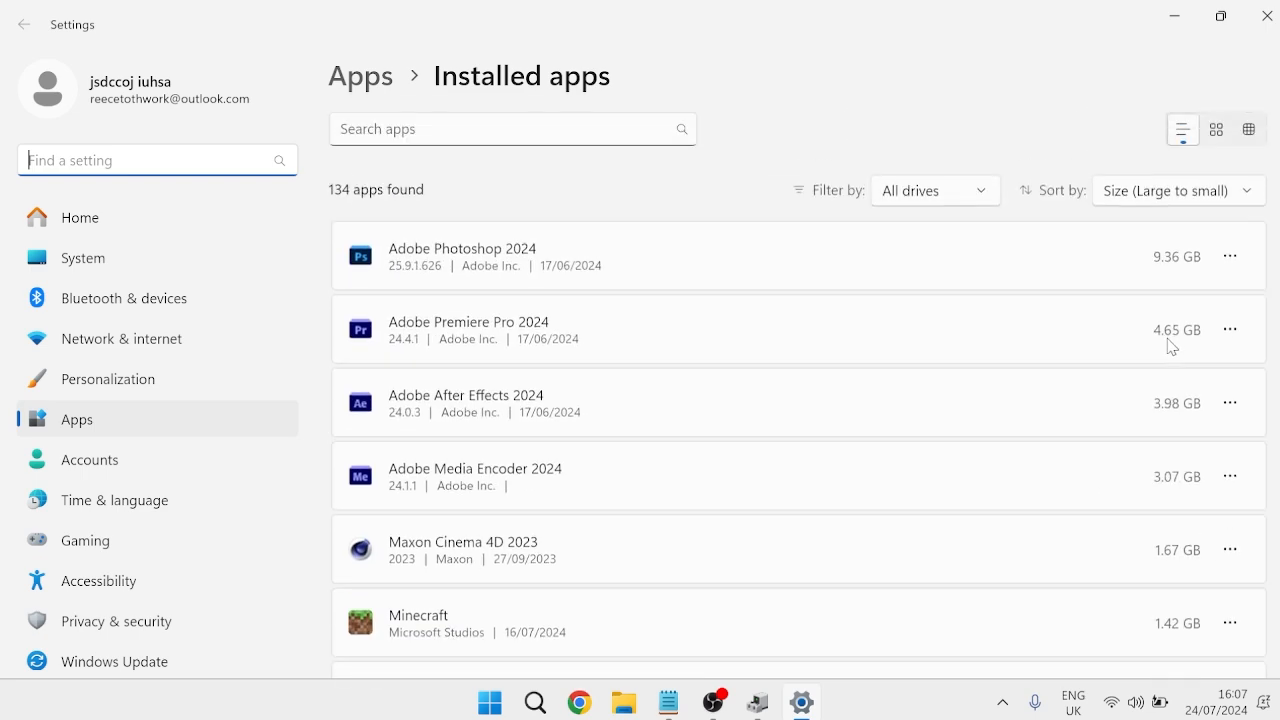
# Step: Sort the installed apps by Size (Large to small) and view the uninstall option for Adobe Photoshop 2024 without using it
pyautogui.click(1155, 200)
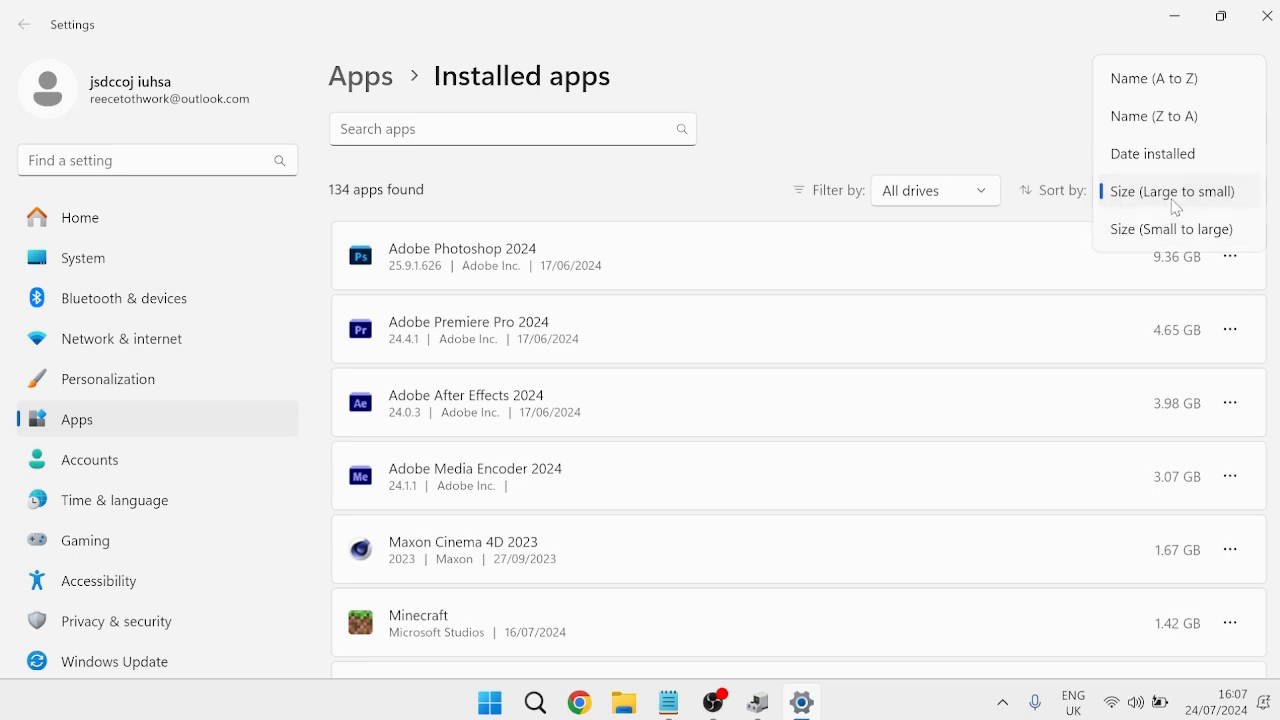
pyautogui.click(1167, 201)
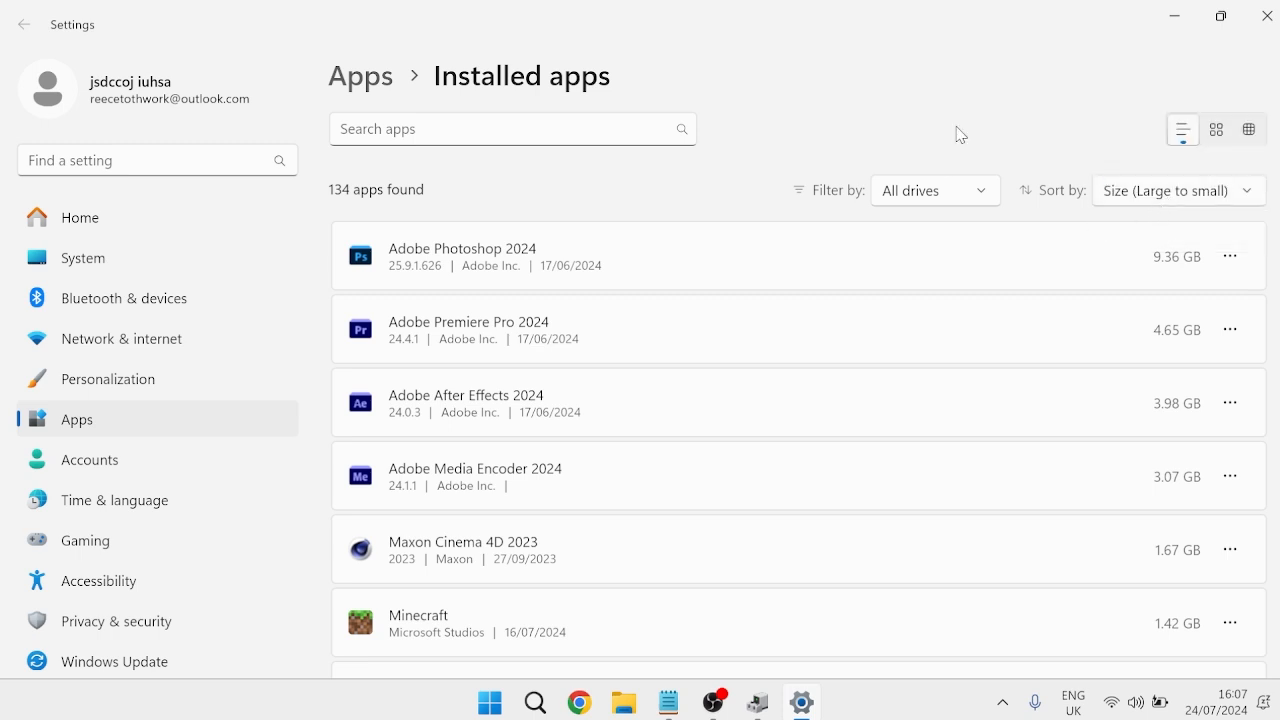
pyautogui.click(1231, 257)
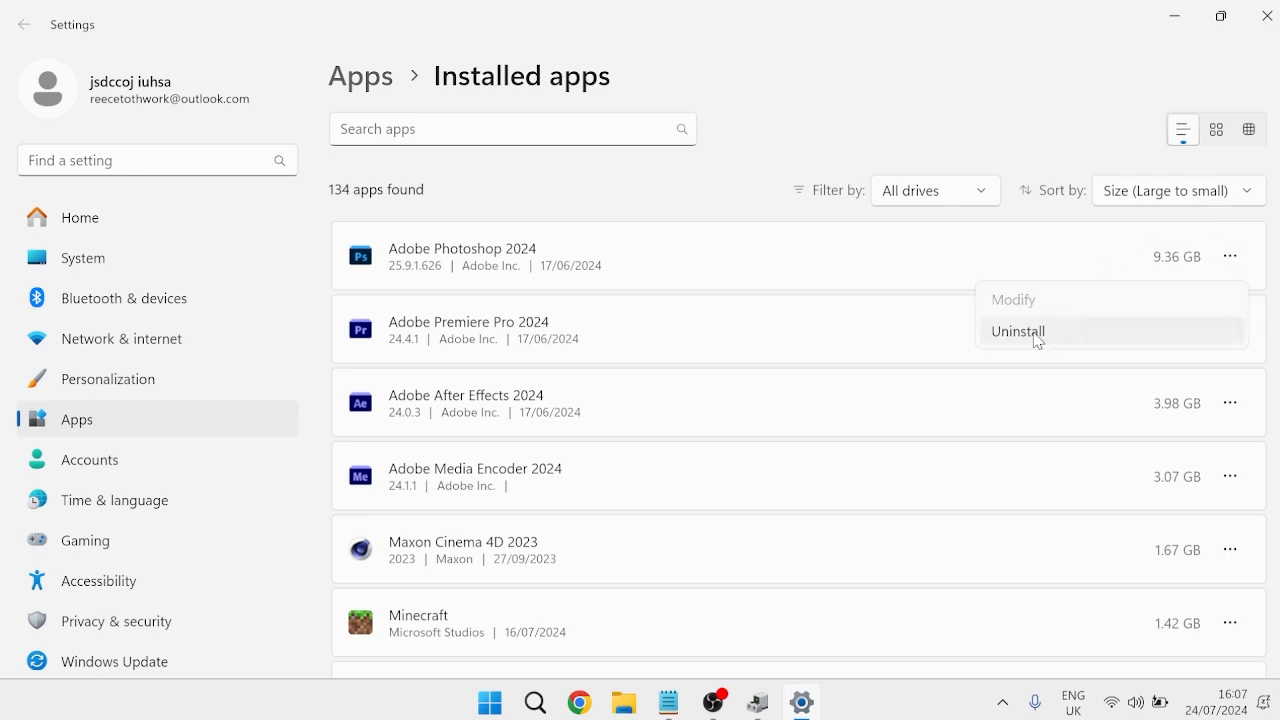
pyautogui.click(784, 277)
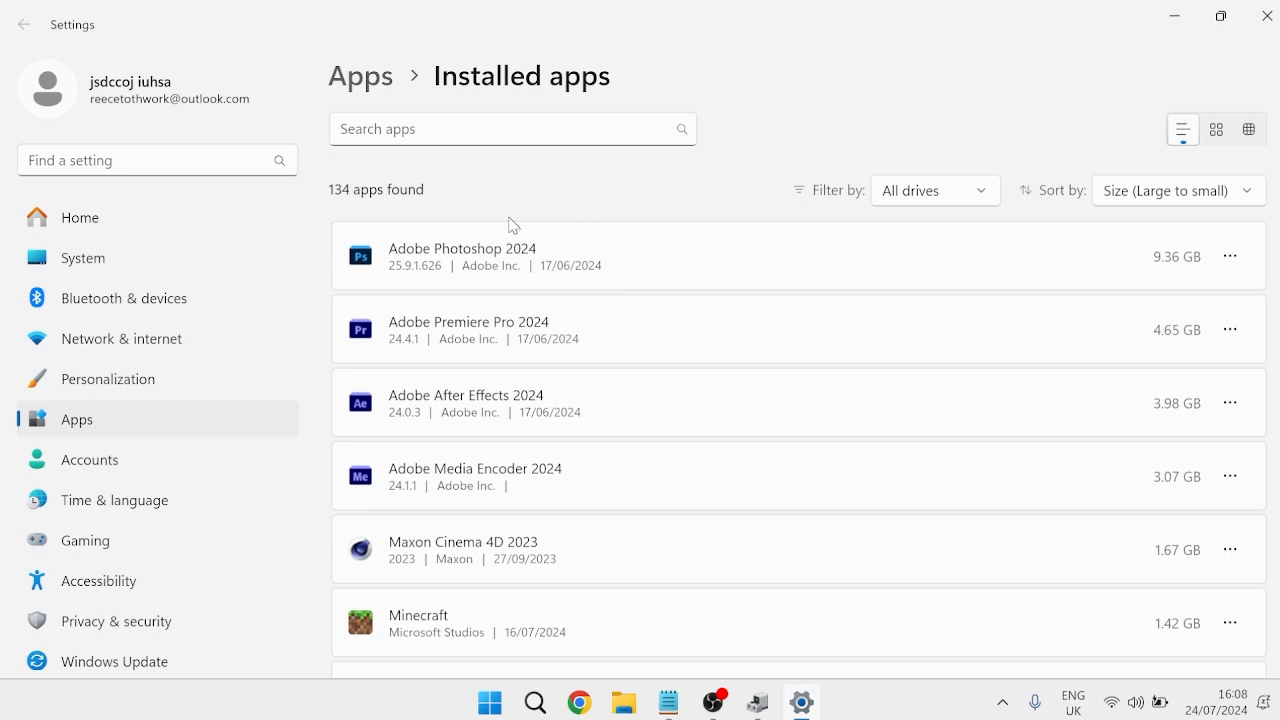
# Step: In the Gaming settings, turn off the Game Bar option that allows the controller to open it, and return to Gaming
pyautogui.click(133, 542)
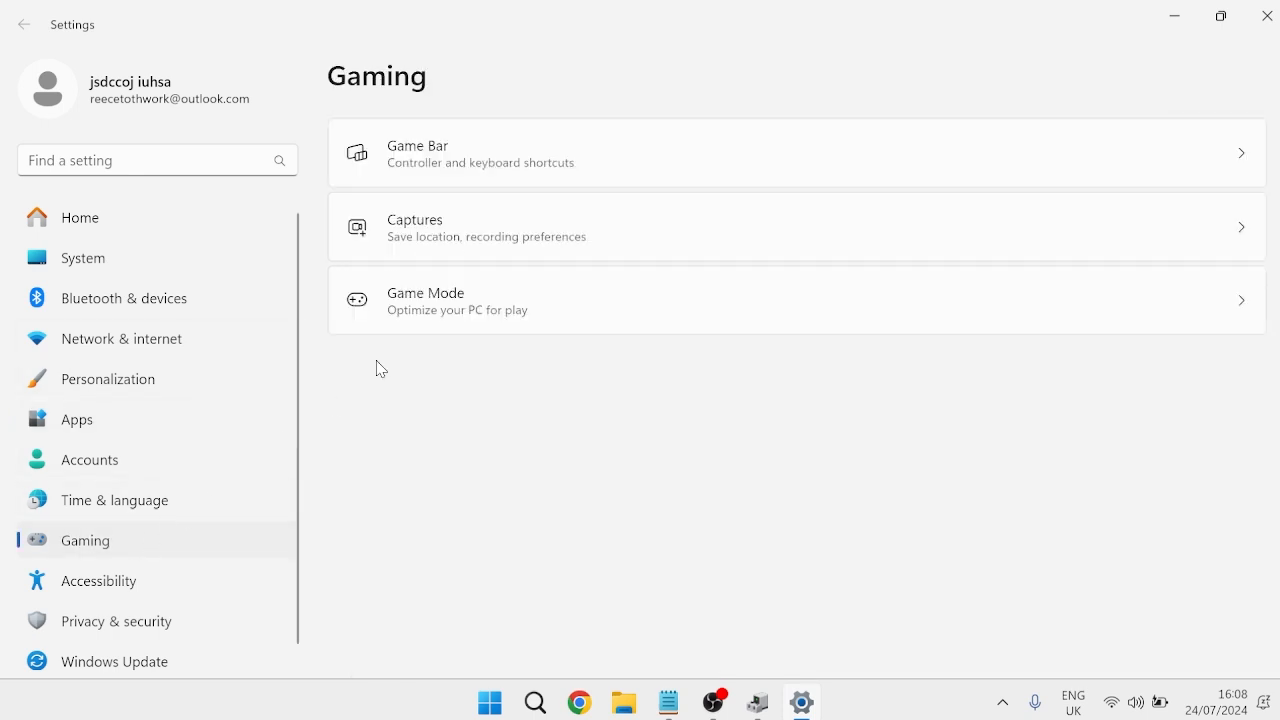
pyautogui.click(503, 152)
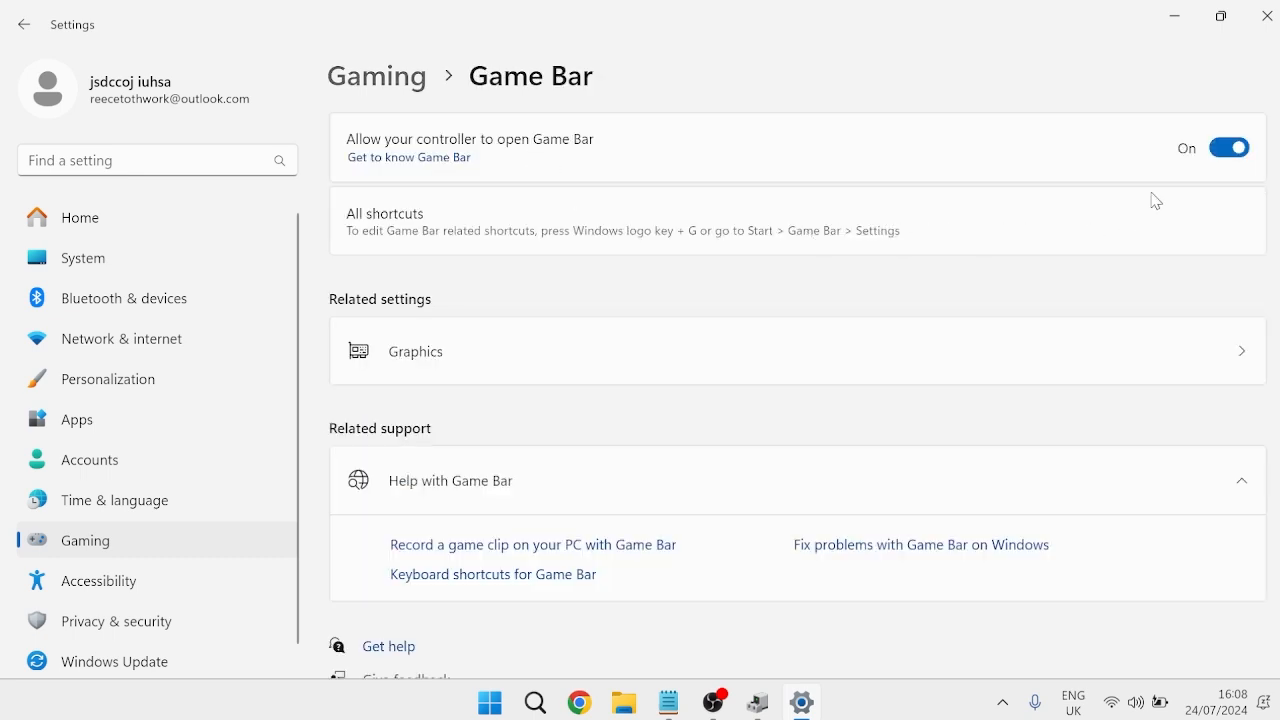
pyautogui.click(1238, 150)
pyautogui.click(25, 26)
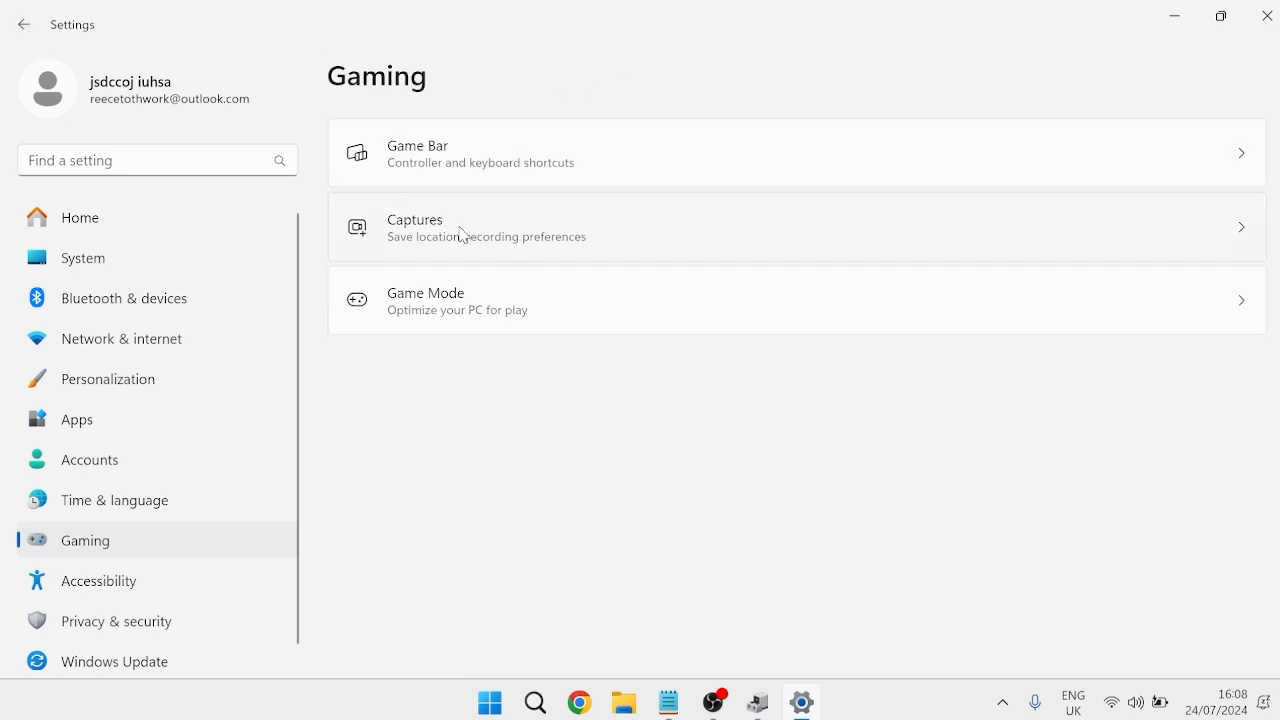
# Step: Check the Record what happened option in the Captures settings, and turn on Game Mode
pyautogui.click(524, 220)
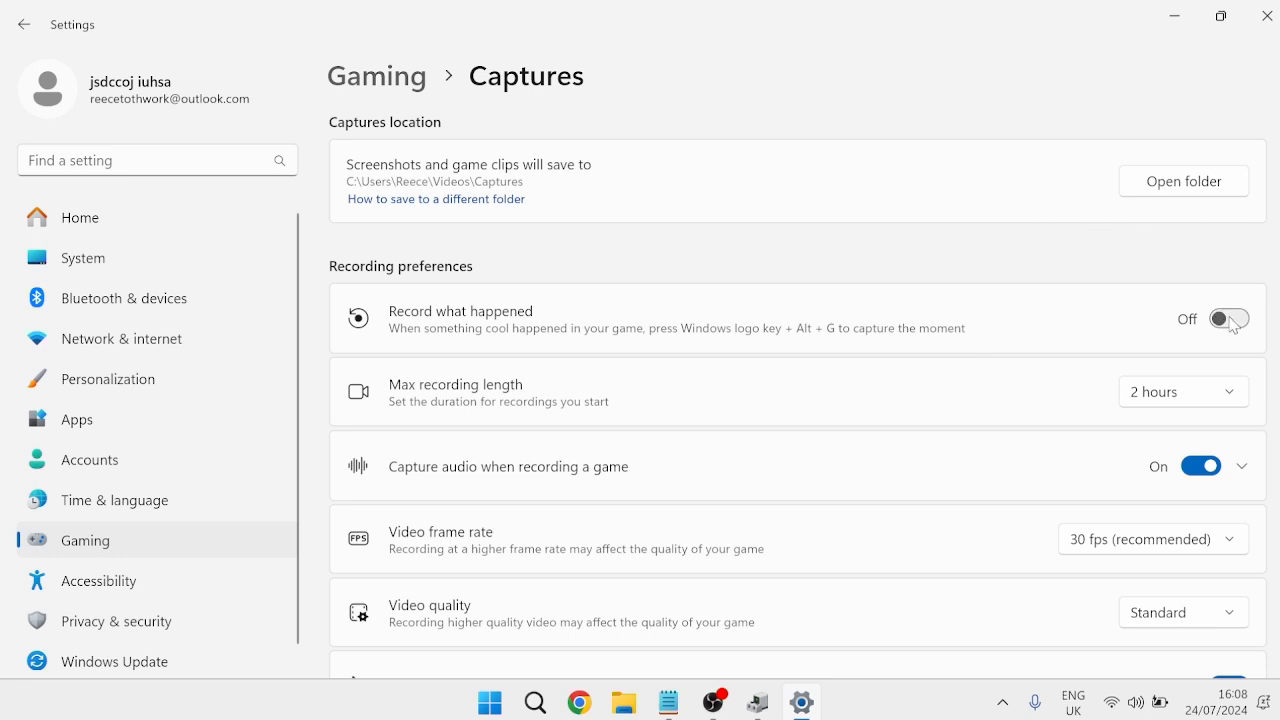
pyautogui.click(42, 28)
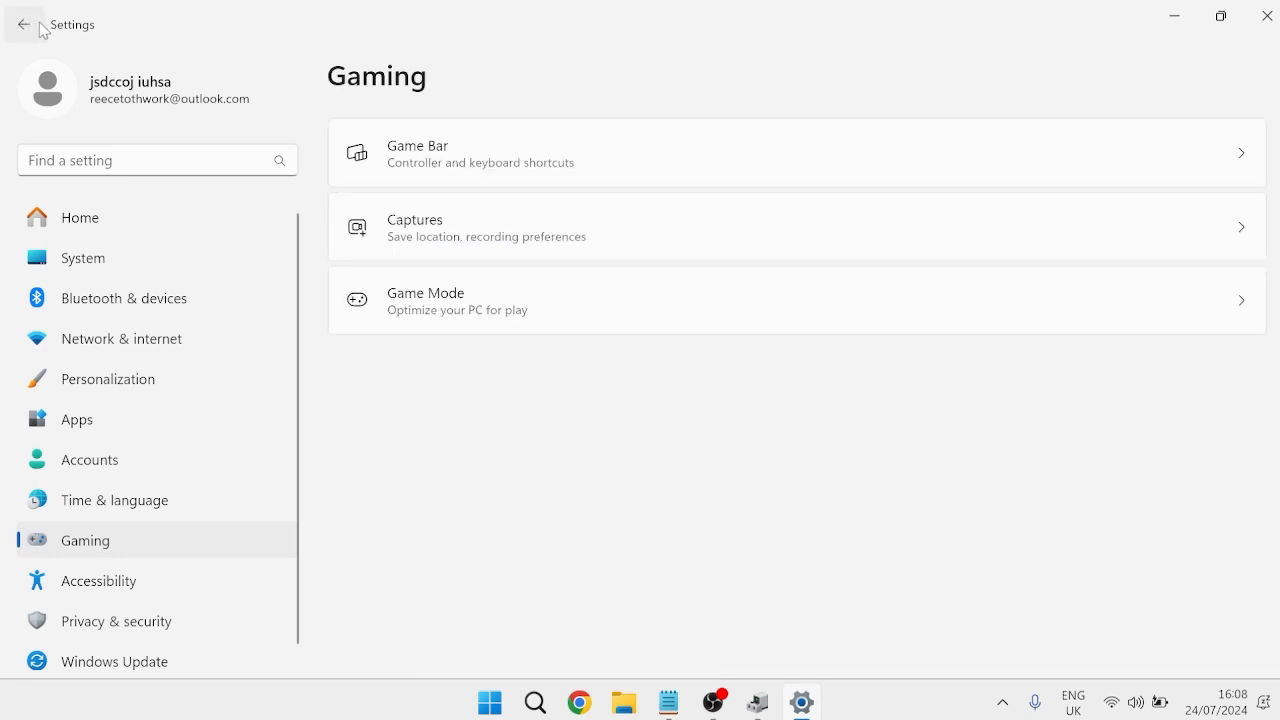
pyautogui.click(474, 309)
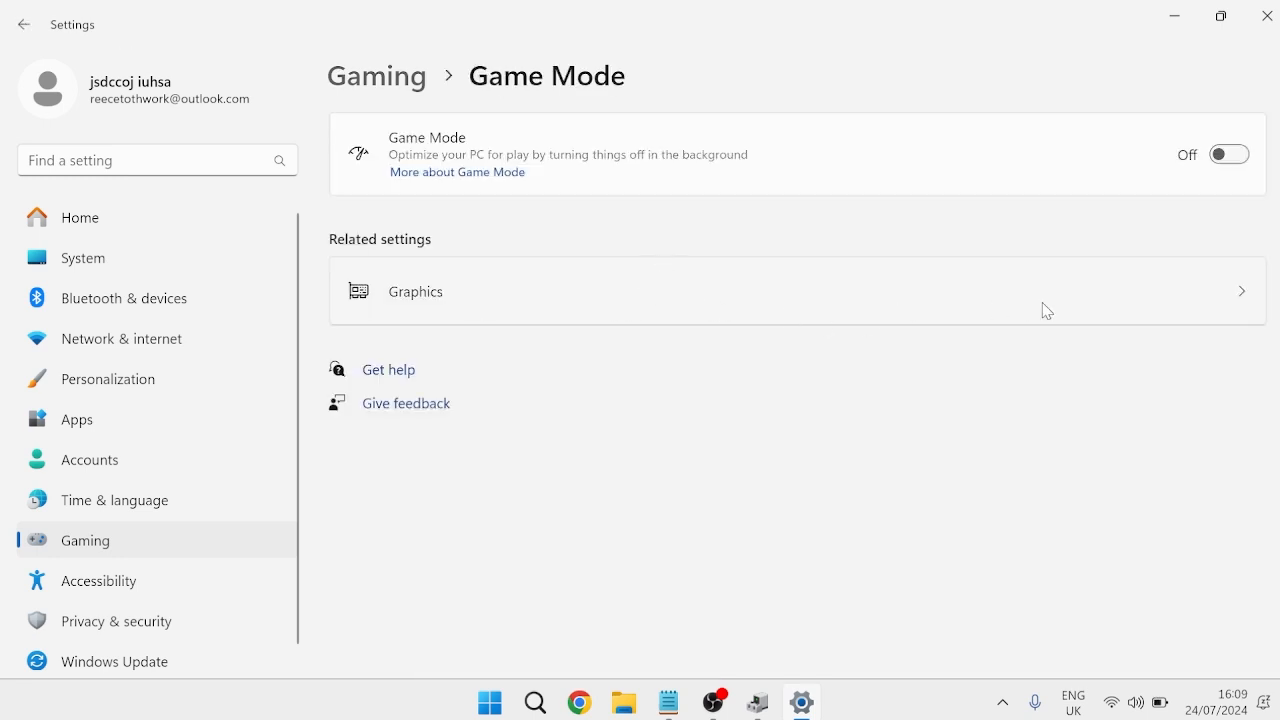
pyautogui.click(1230, 155)
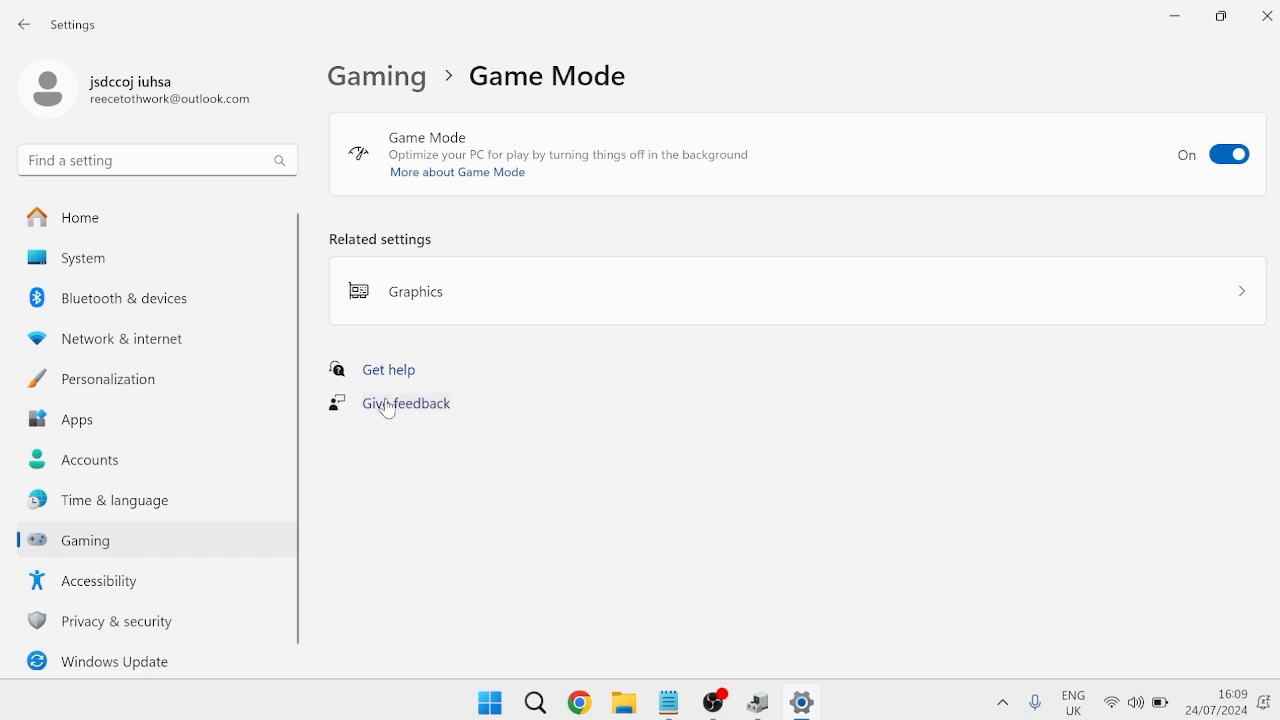
# Step: In the General privacy settings, turn off letting Windows improve Start and search results by tracking app launches
pyautogui.scroll(-1, 231, 551)
pyautogui.click(183, 618)
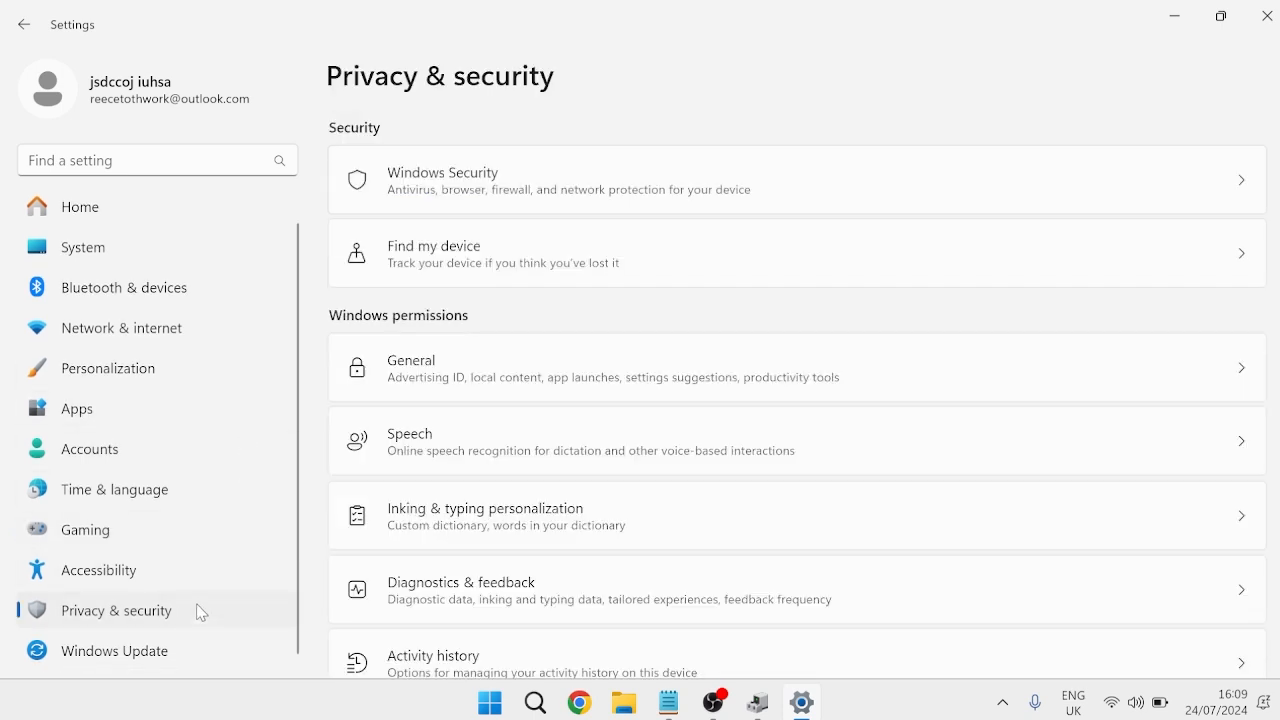
pyautogui.click(597, 369)
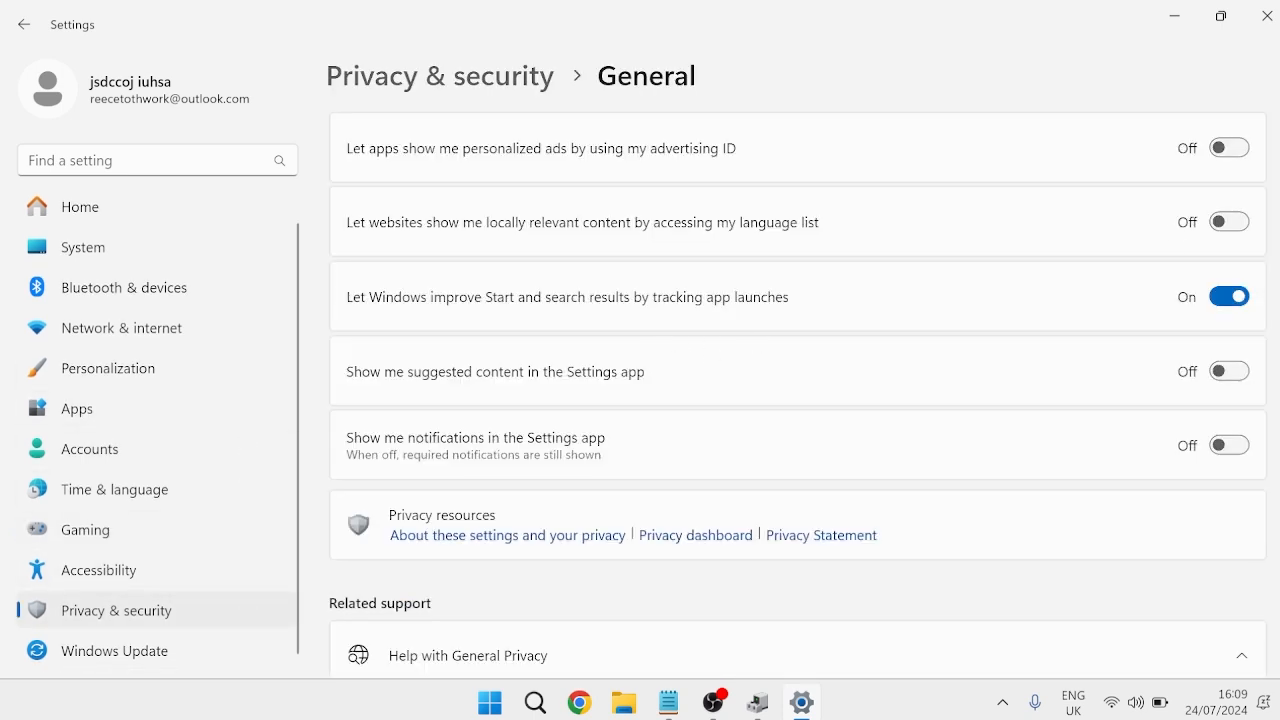
pyautogui.click(1228, 296)
pyautogui.click(24, 36)
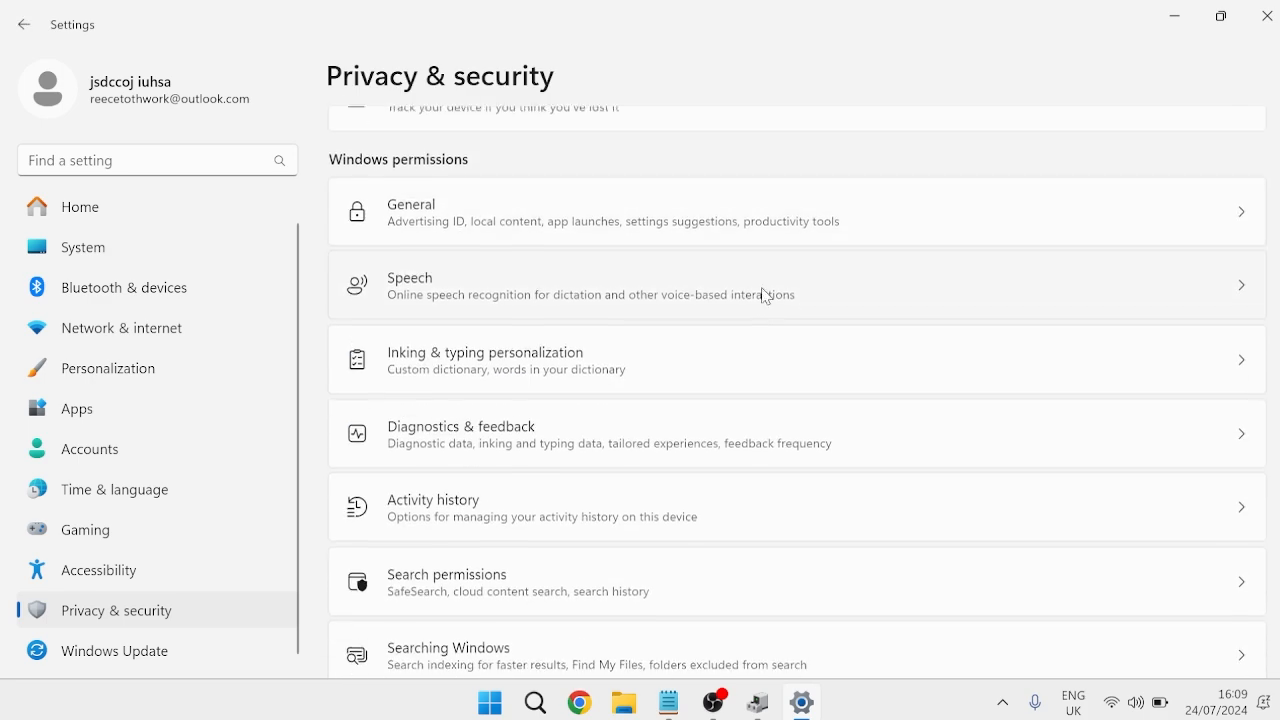
# Step: Review the Diagnostics & feedback options, delete the diagnostic data collected about this device, and return to Privacy & security
pyautogui.scroll(-1, 763, 294)
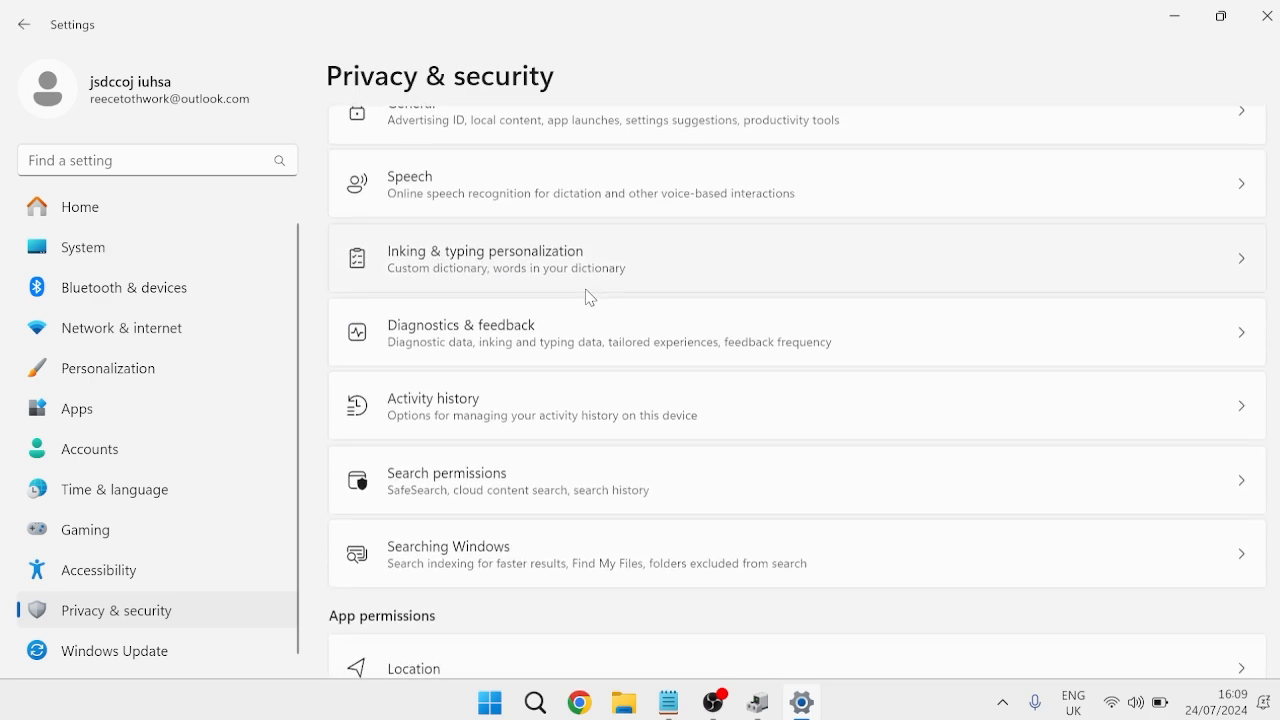
pyautogui.click(537, 338)
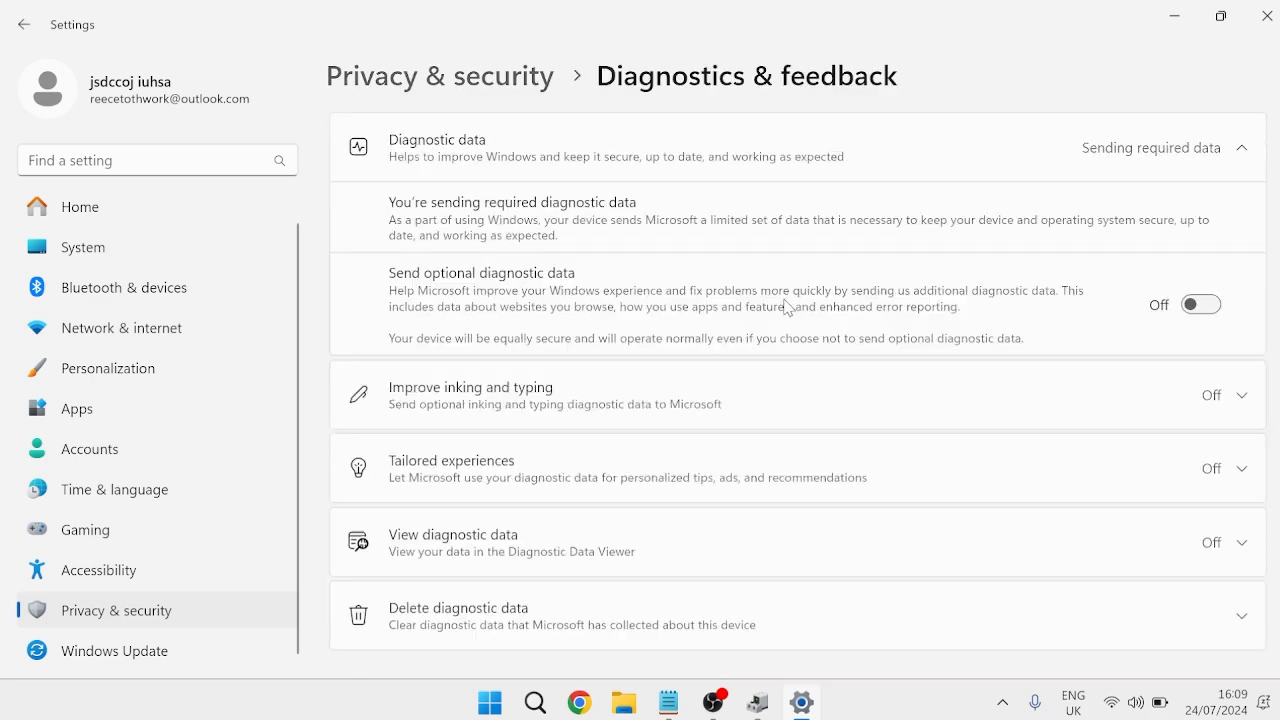
pyautogui.click(1220, 400)
pyautogui.click(1220, 400)
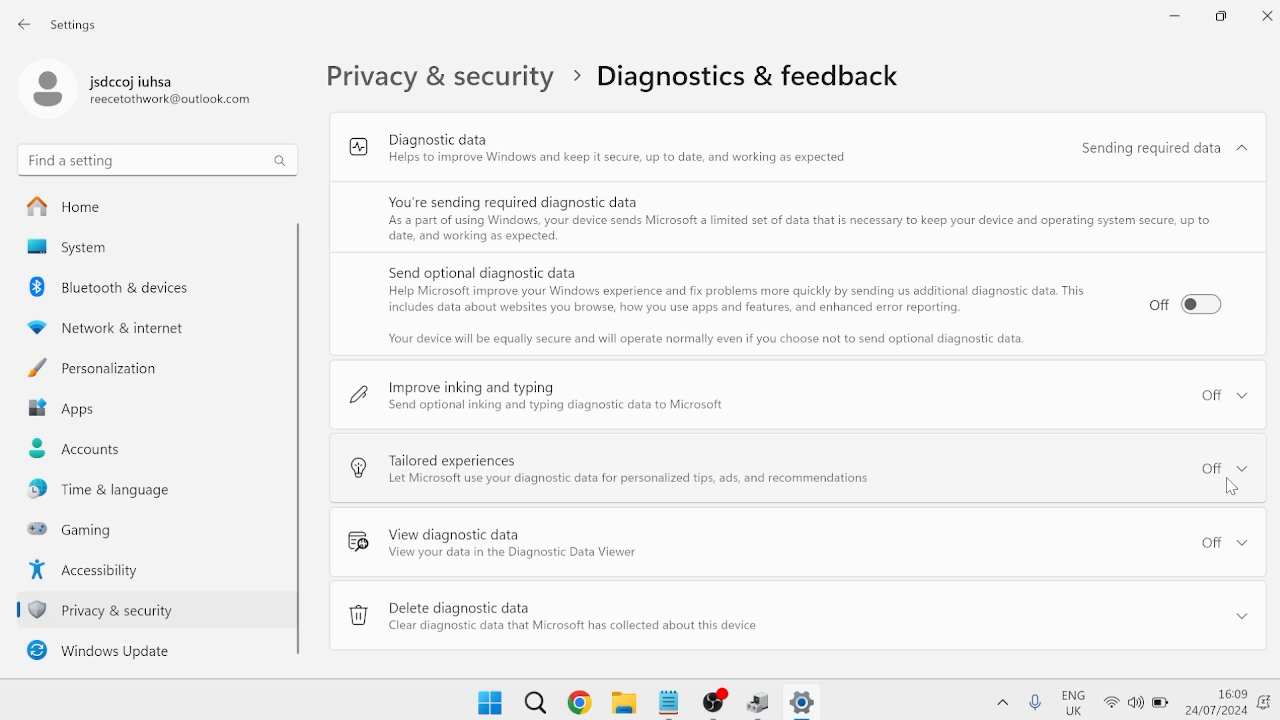
pyautogui.scroll(-3, 731, 234)
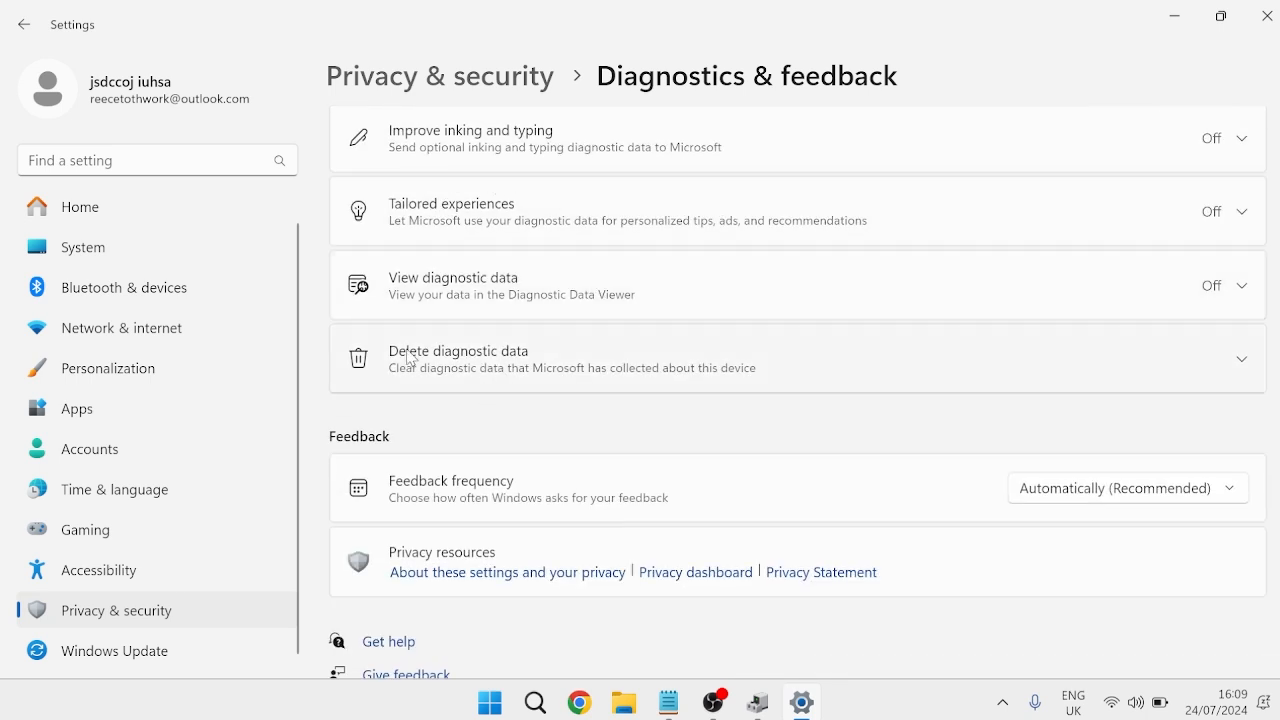
pyautogui.click(545, 370)
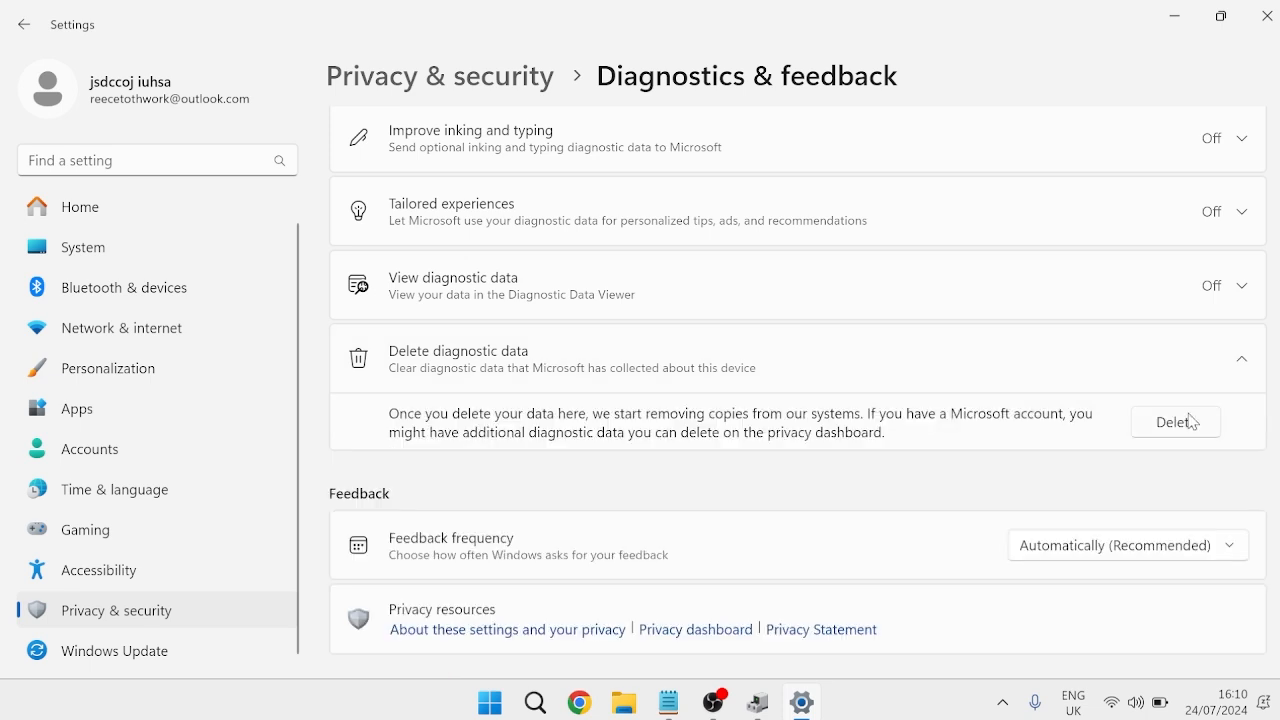
pyautogui.click(1178, 423)
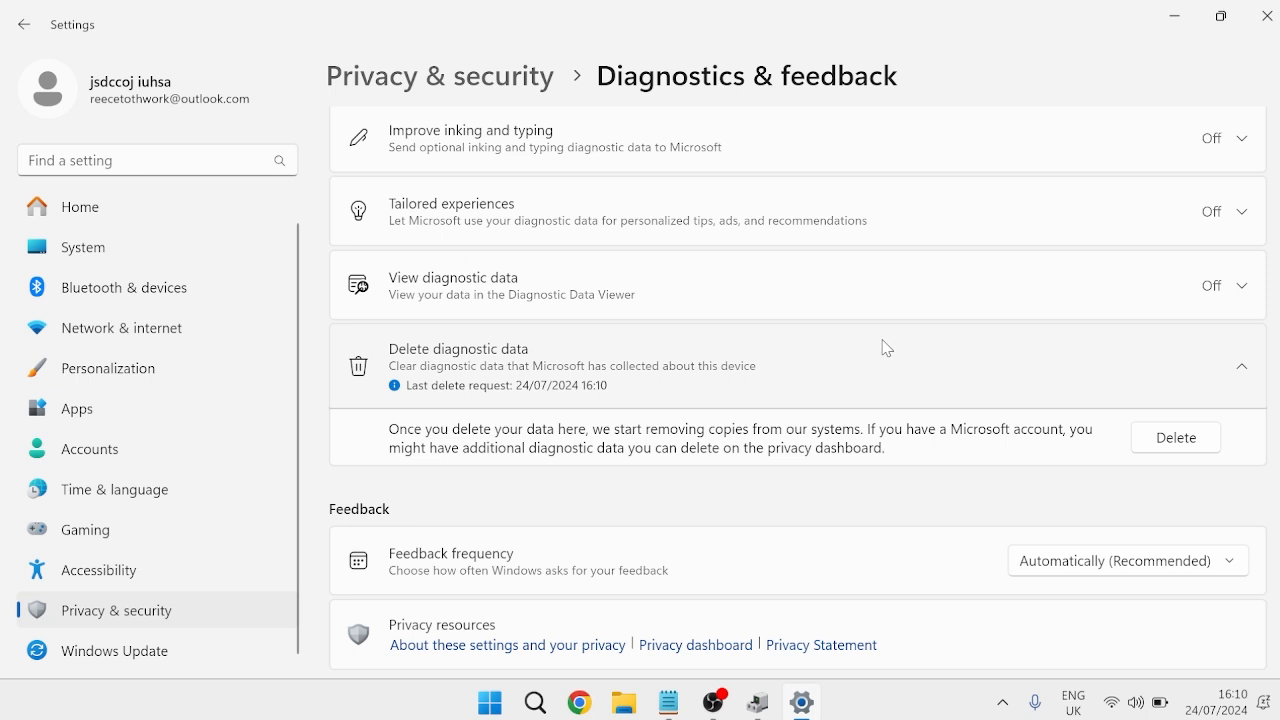
pyautogui.click(22, 31)
# Step: In the Microphone privacy settings, turn off microphone access for Snipping Tool and ARMOURY CRATE
pyautogui.scroll(-6, 786, 374)
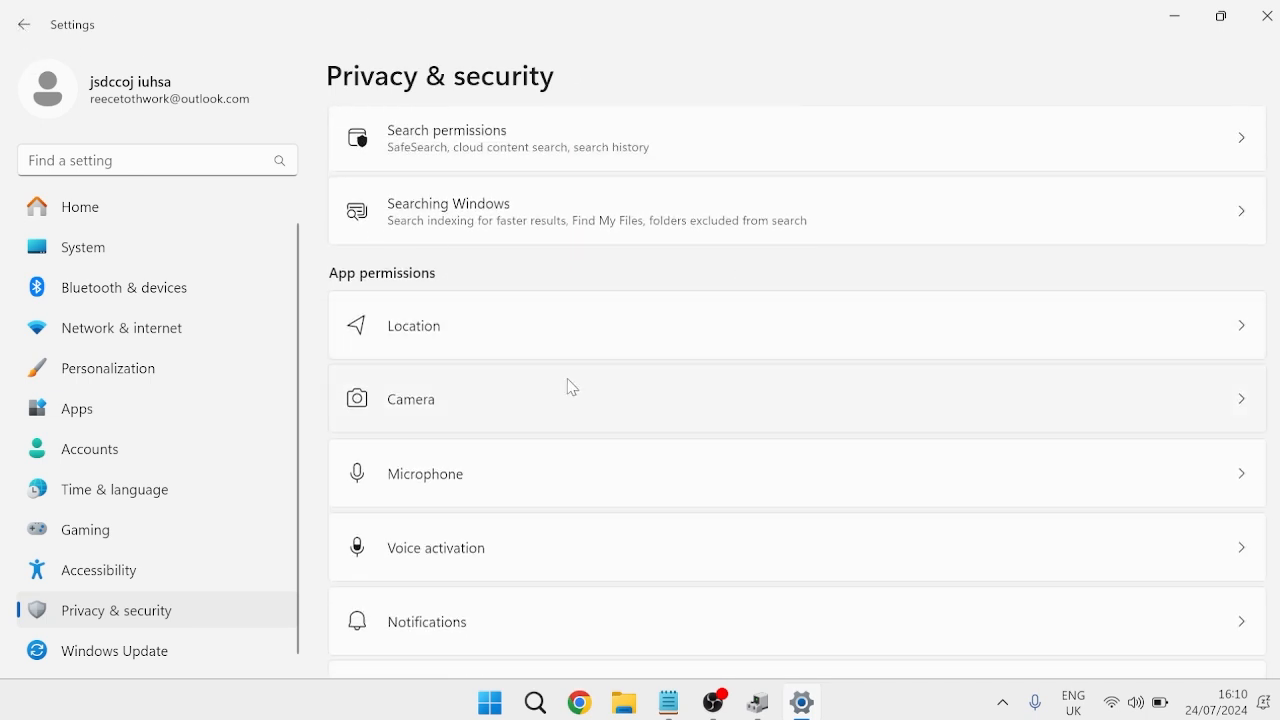
pyautogui.click(518, 483)
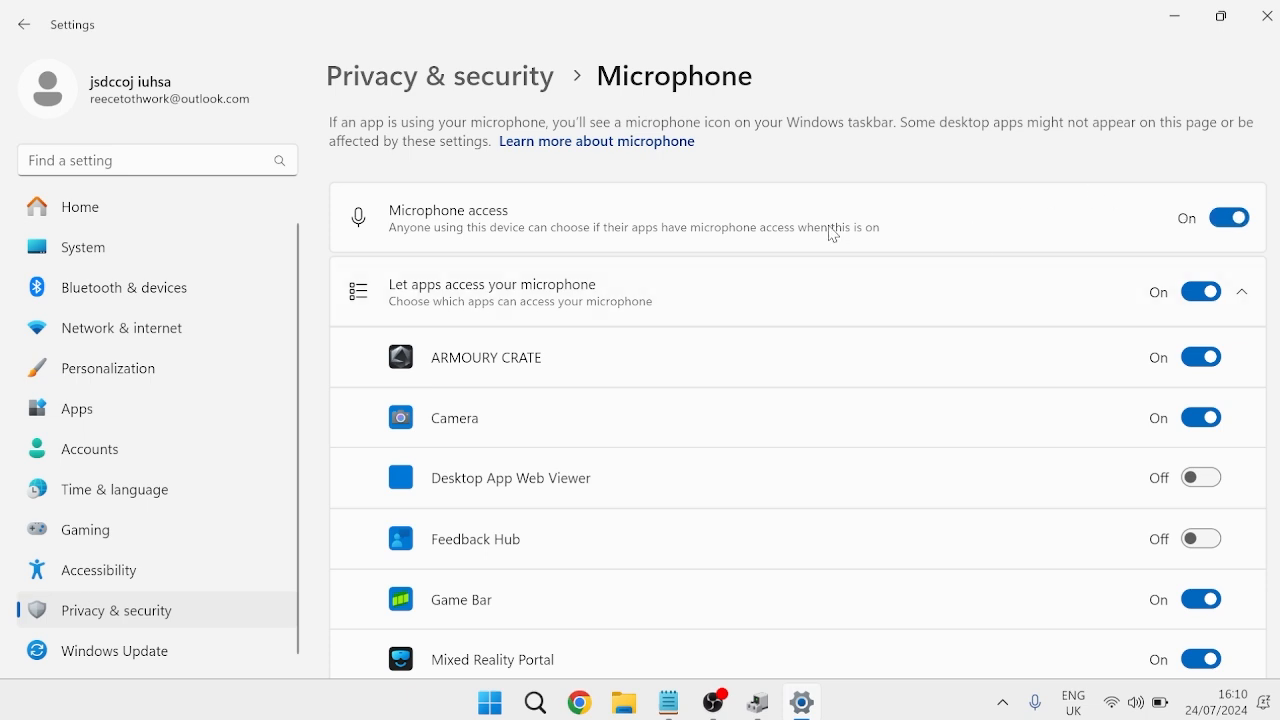
pyautogui.scroll(-5, 731, 412)
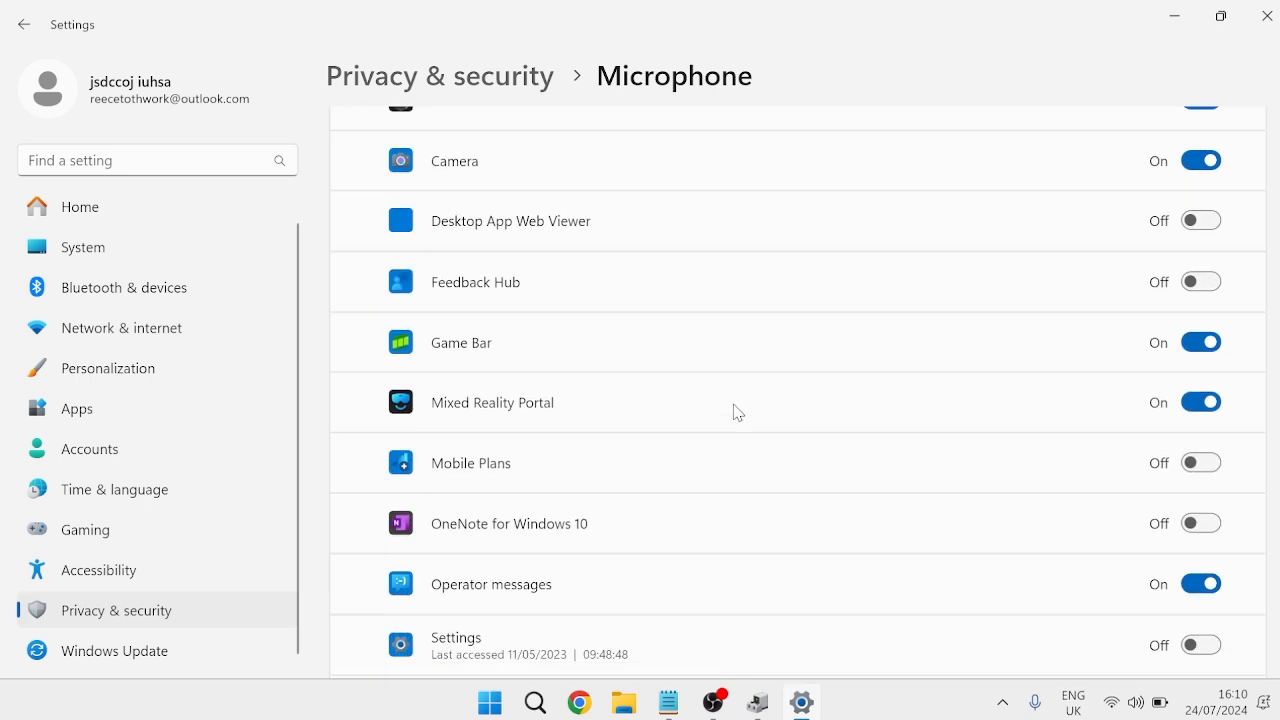
pyautogui.scroll(-3, 738, 412)
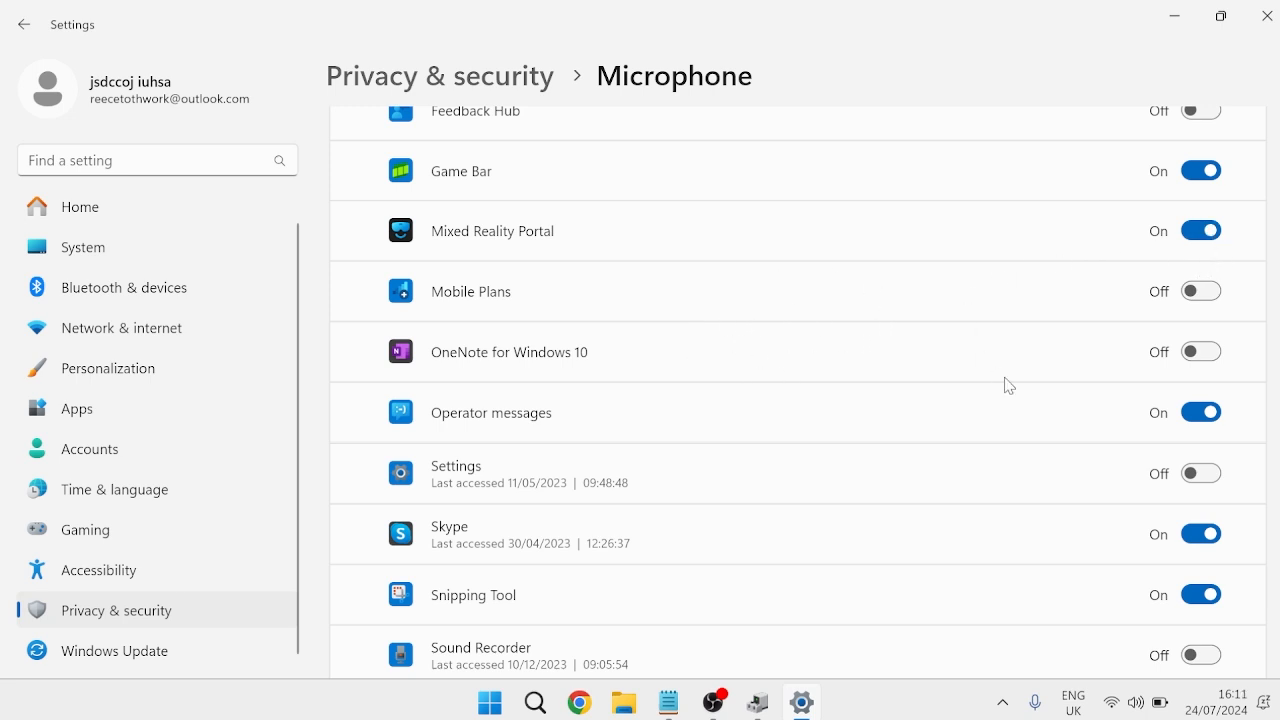
pyautogui.scroll(-2, 1009, 386)
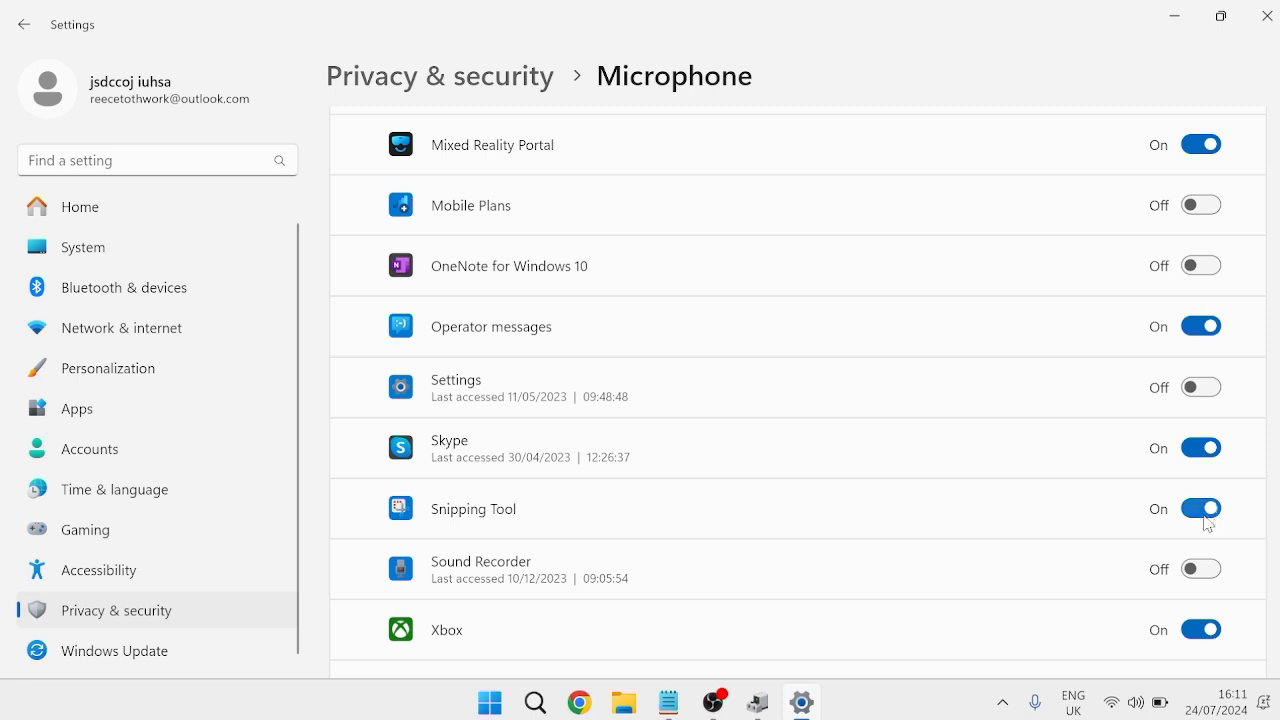
pyautogui.click(1203, 513)
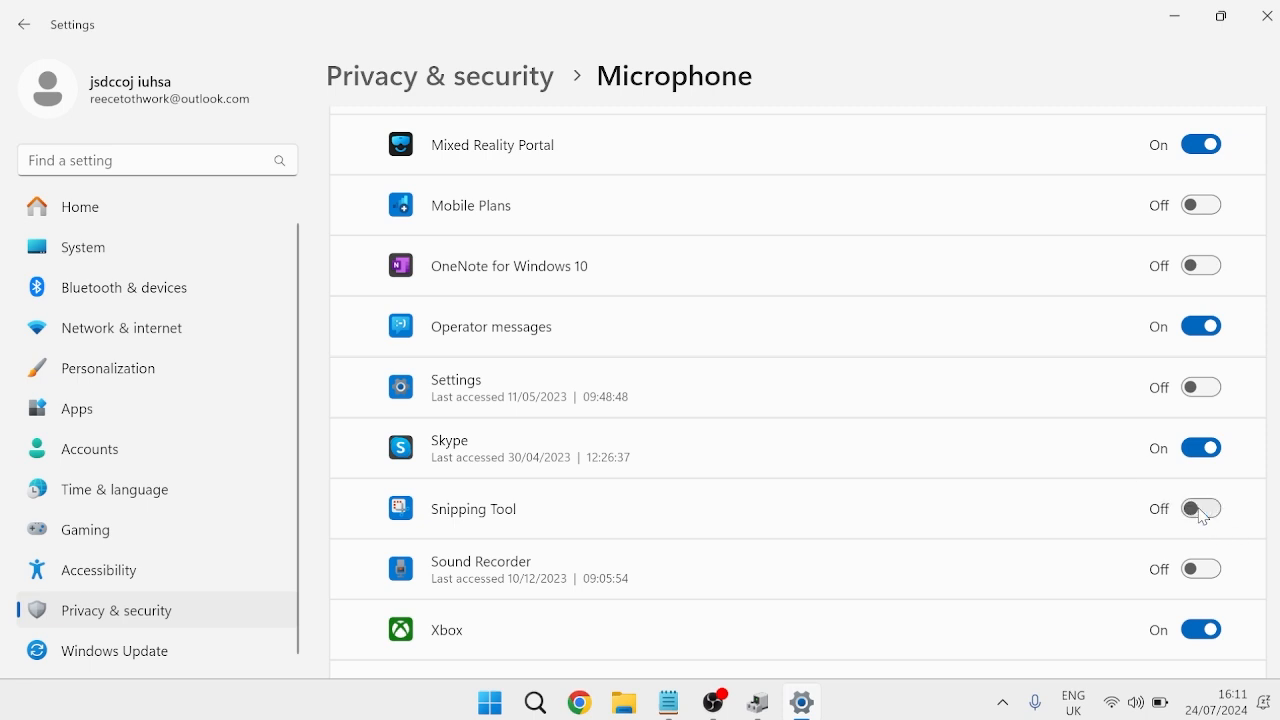
pyautogui.scroll(-3, 893, 447)
pyautogui.scroll(12, 1060, 330)
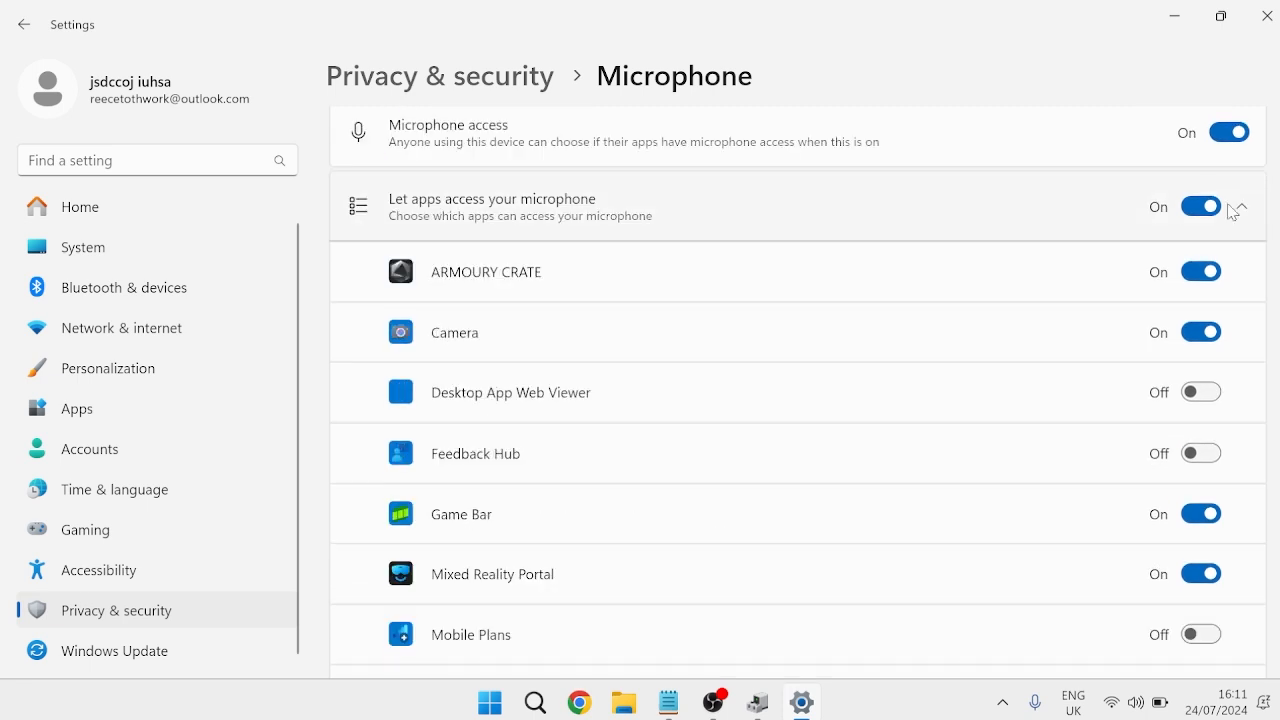
pyautogui.click(1205, 274)
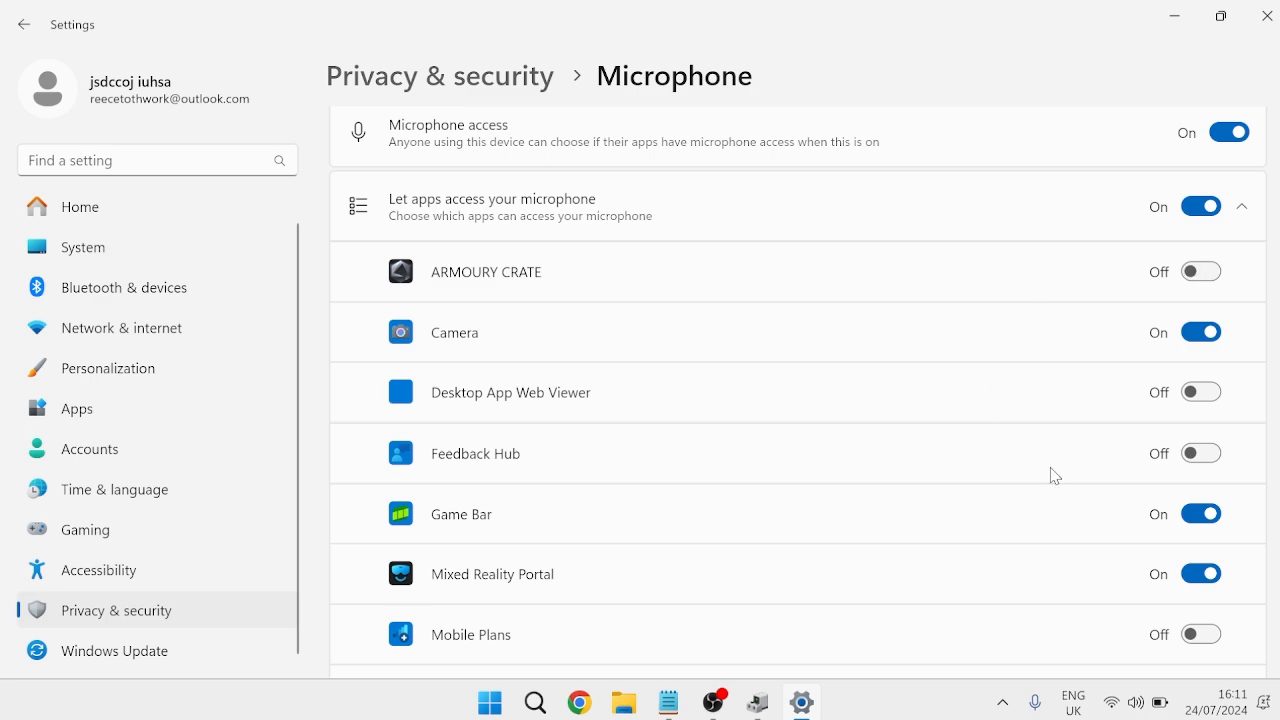
# Step: Turn off microphone access for Mixed Reality Portal and return to Privacy & security
pyautogui.click(1202, 582)
pyautogui.scroll(2, 1205, 594)
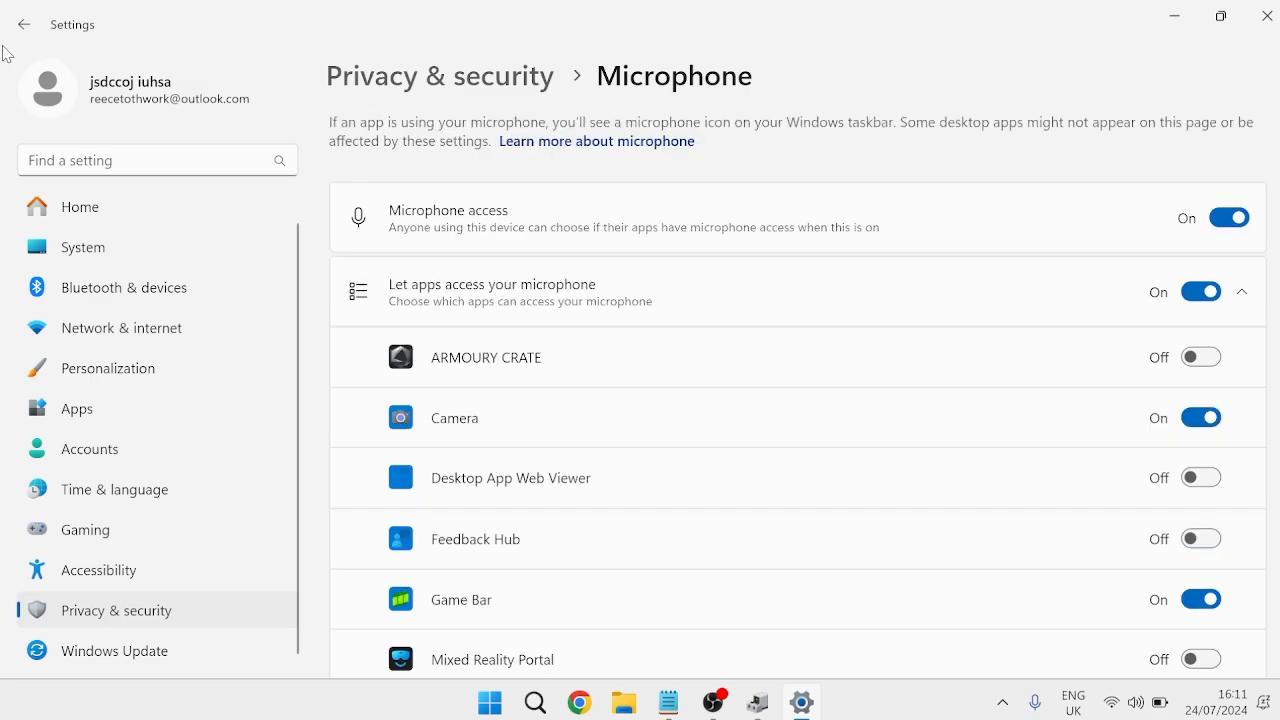
pyautogui.click(38, 36)
# Step: Review which apps are allowed to use the camera in the Camera privacy settings
pyautogui.scroll(-7, 590, 315)
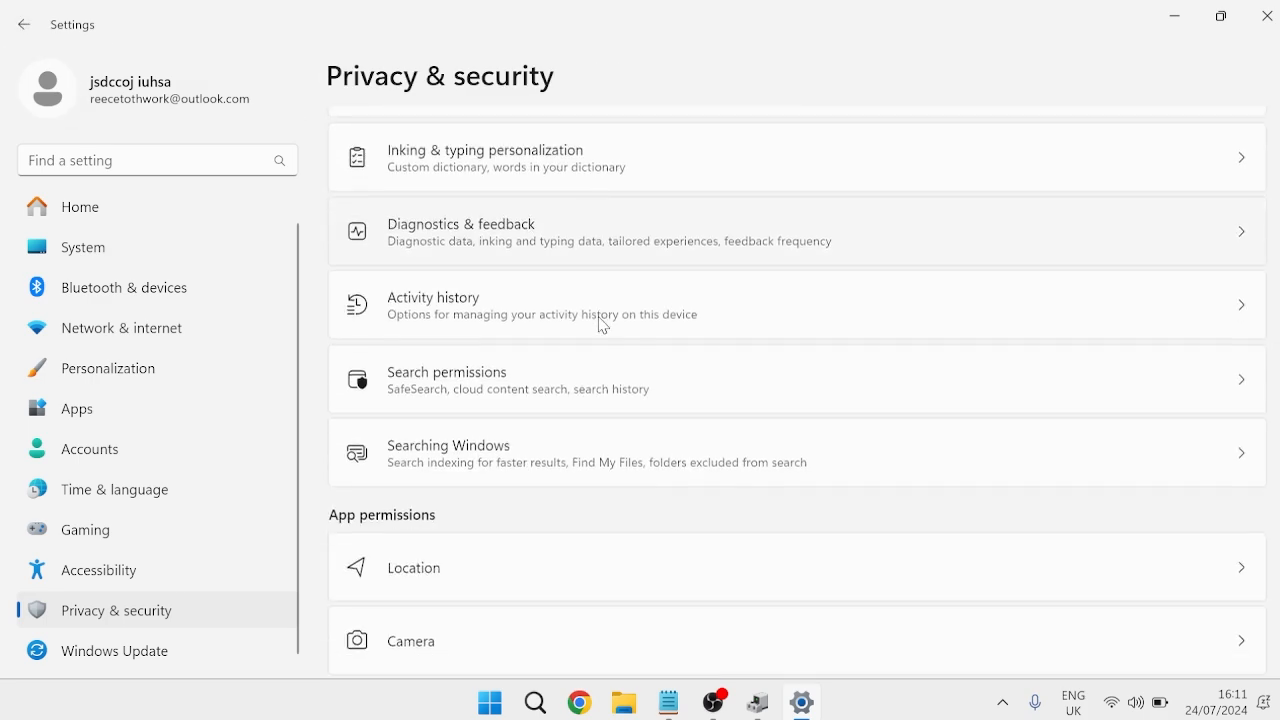
pyautogui.click(512, 321)
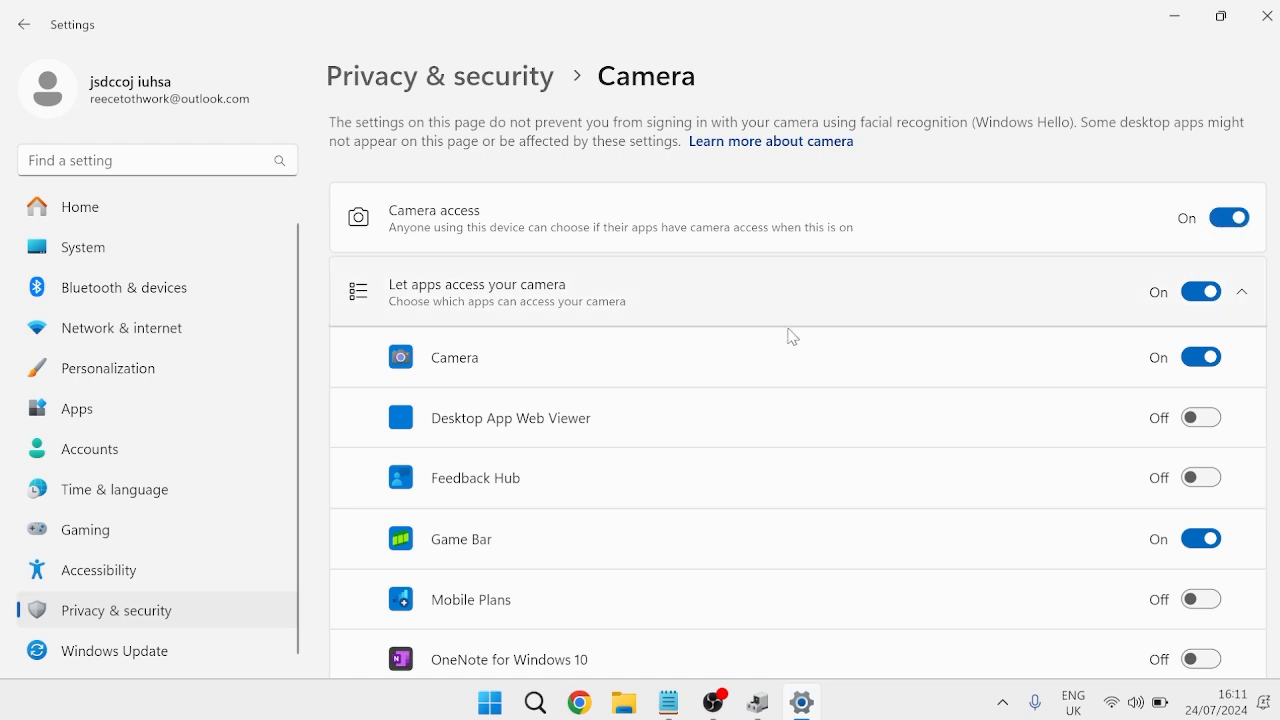
pyautogui.scroll(-3, 790, 334)
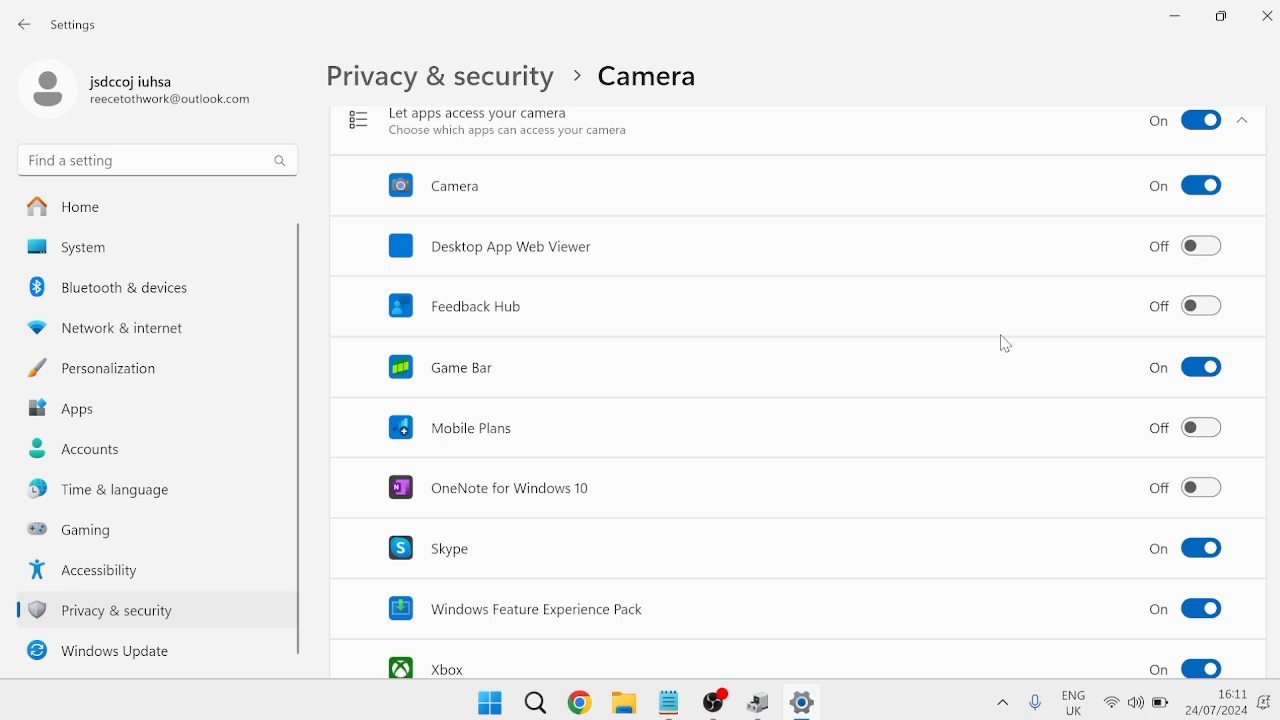
pyautogui.scroll(-2, 1005, 343)
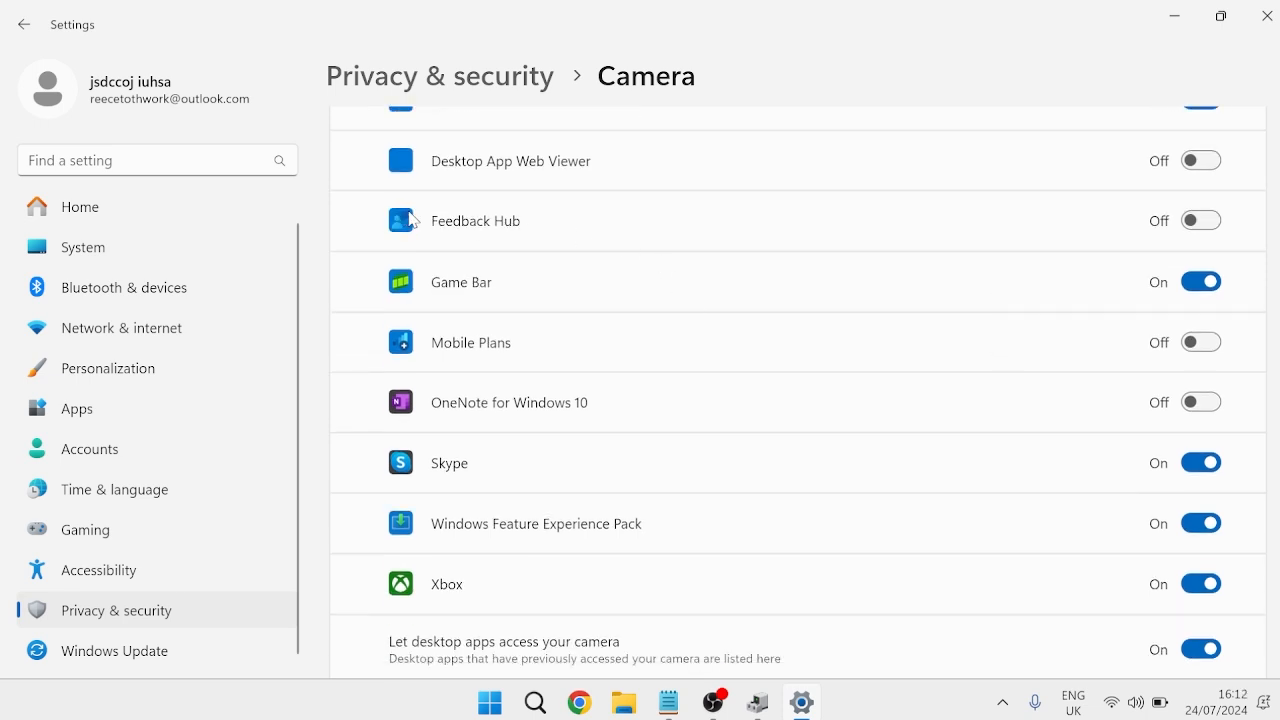
# Step: Review the Notifications and Do not disturb options in the System settings, and return to System
pyautogui.click(126, 245)
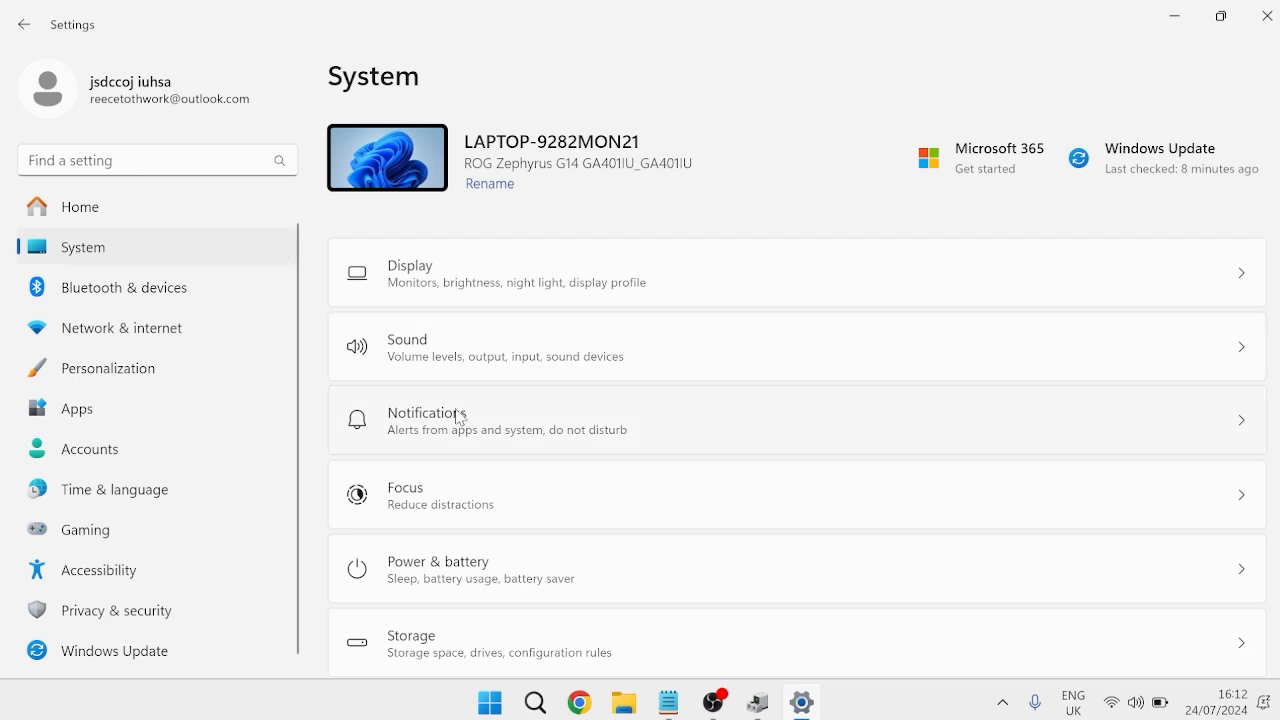
pyautogui.click(463, 419)
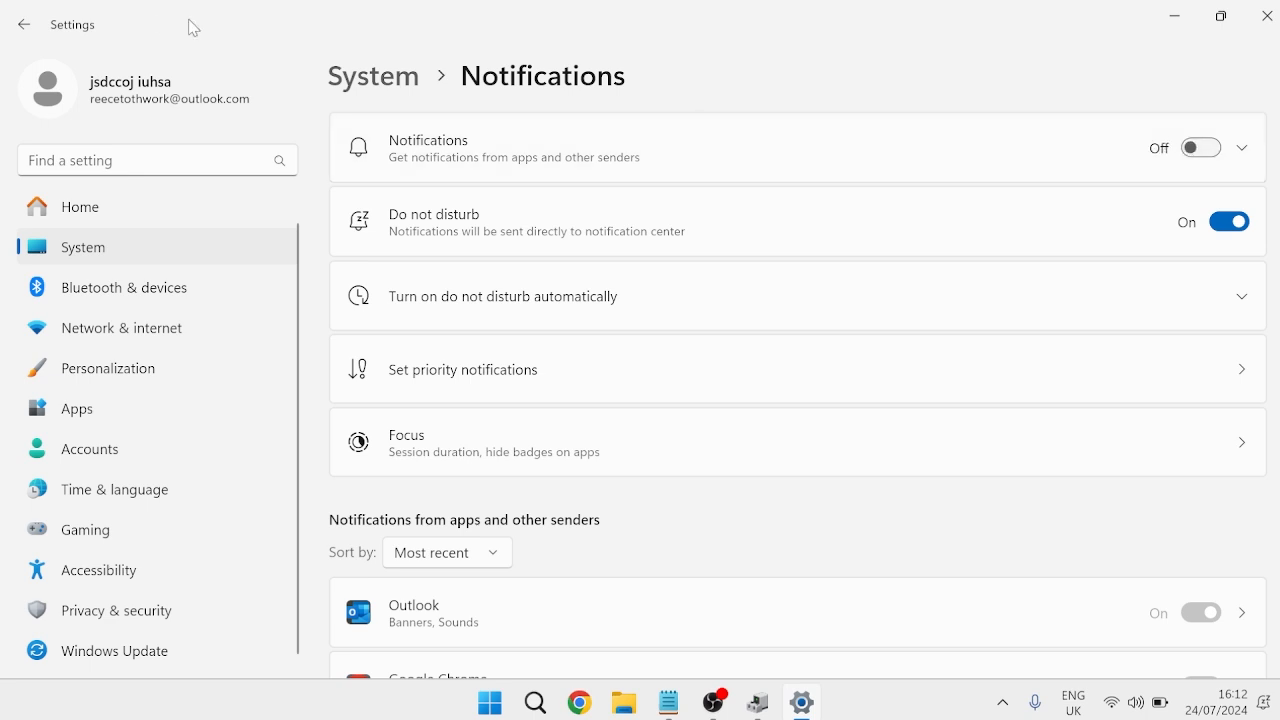
pyautogui.click(24, 24)
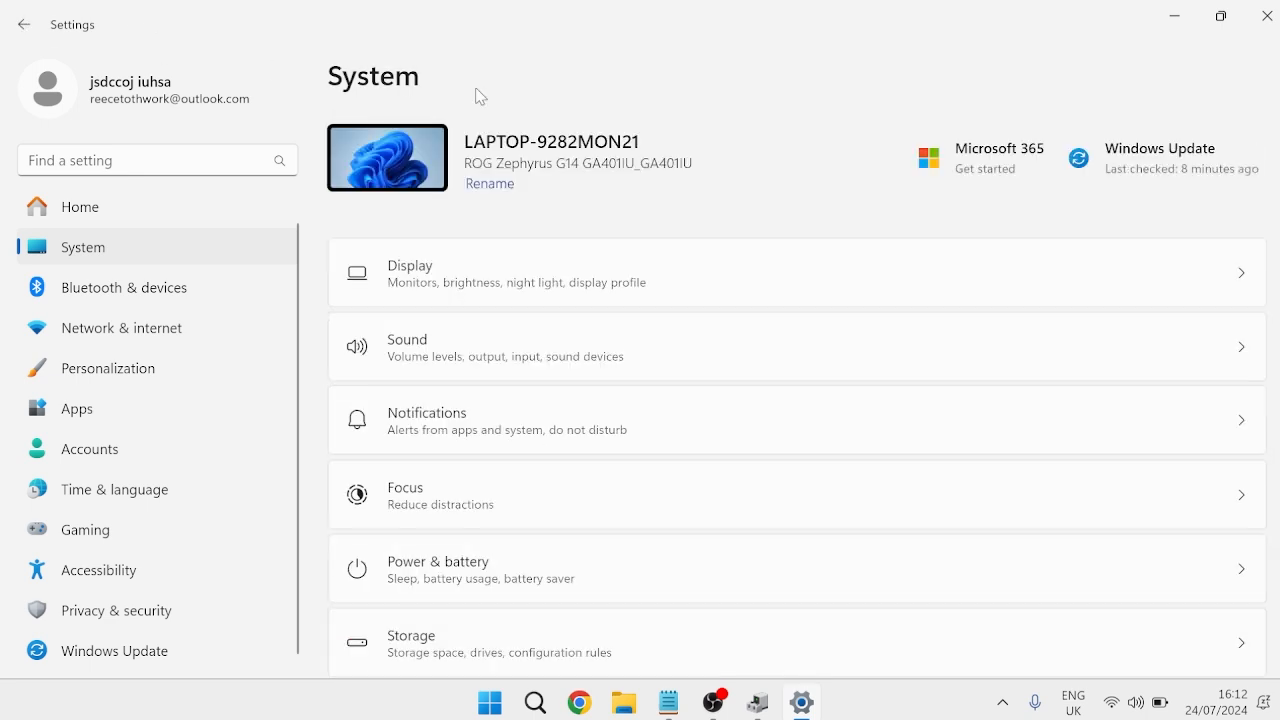
# Step: Open the default graphics settings from the Graphics section of the Display settings
pyautogui.click(503, 274)
pyautogui.scroll(-10, 586, 322)
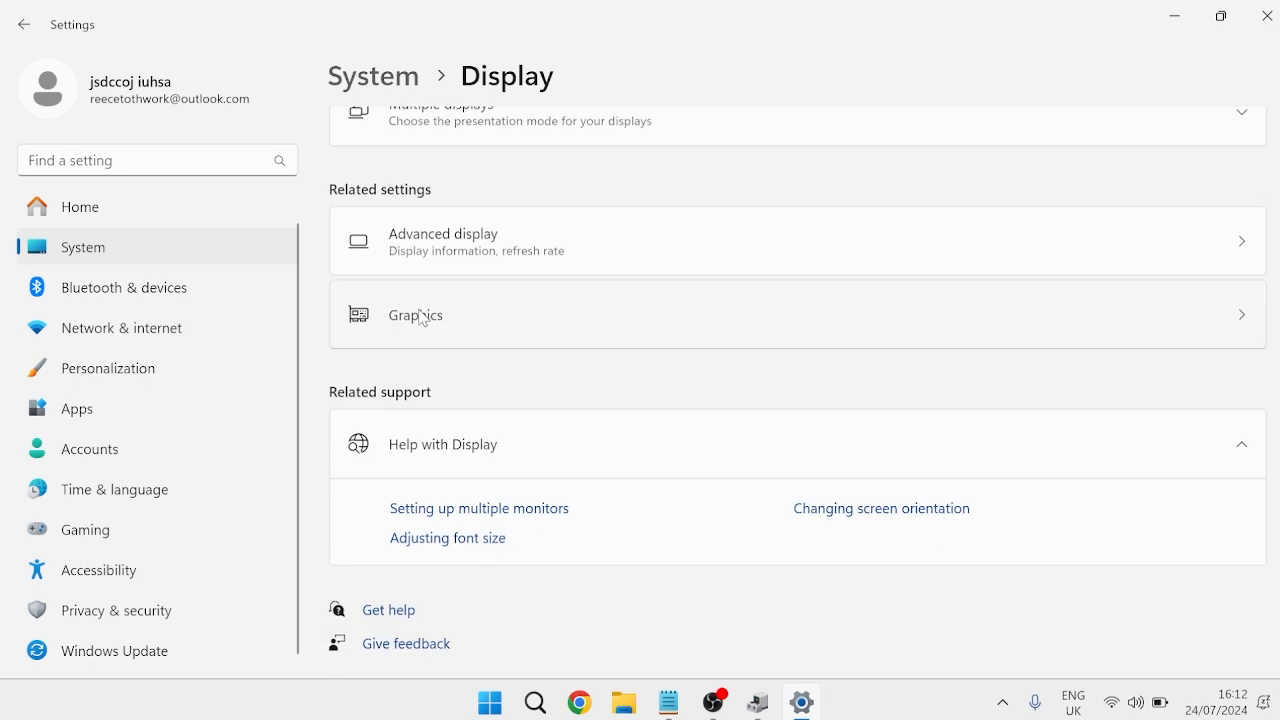
pyautogui.click(432, 324)
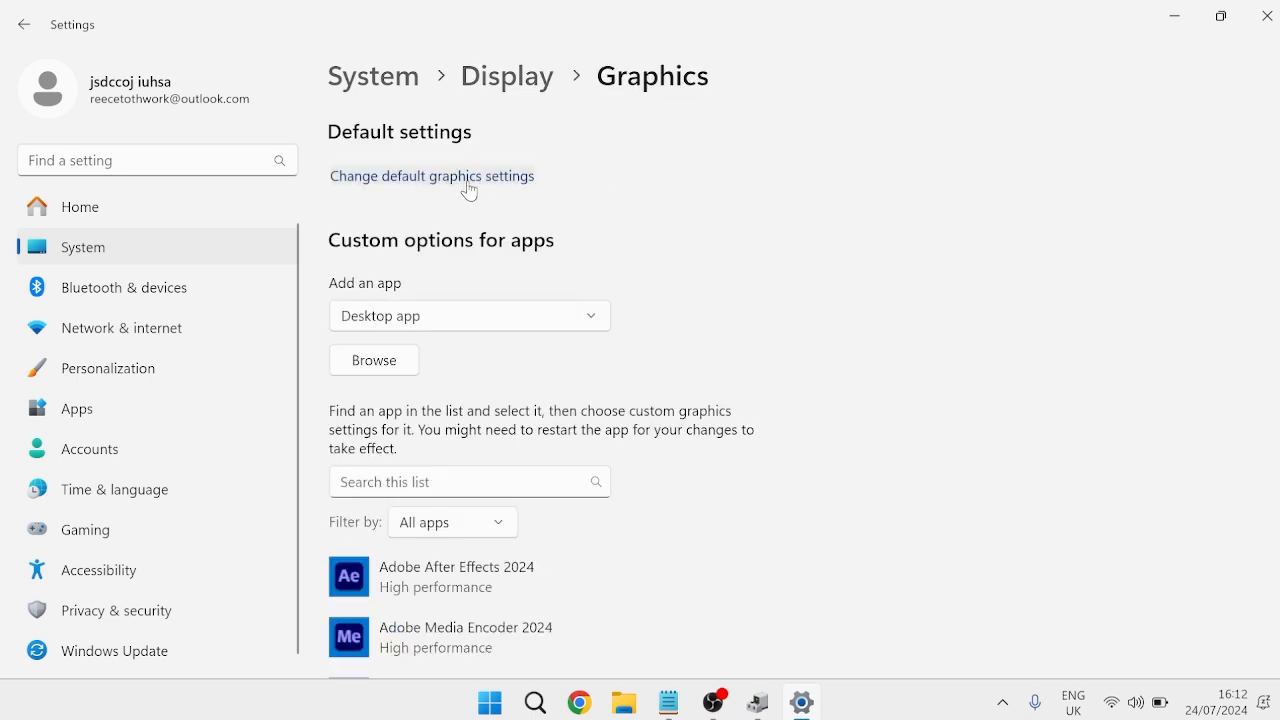
pyautogui.click(468, 183)
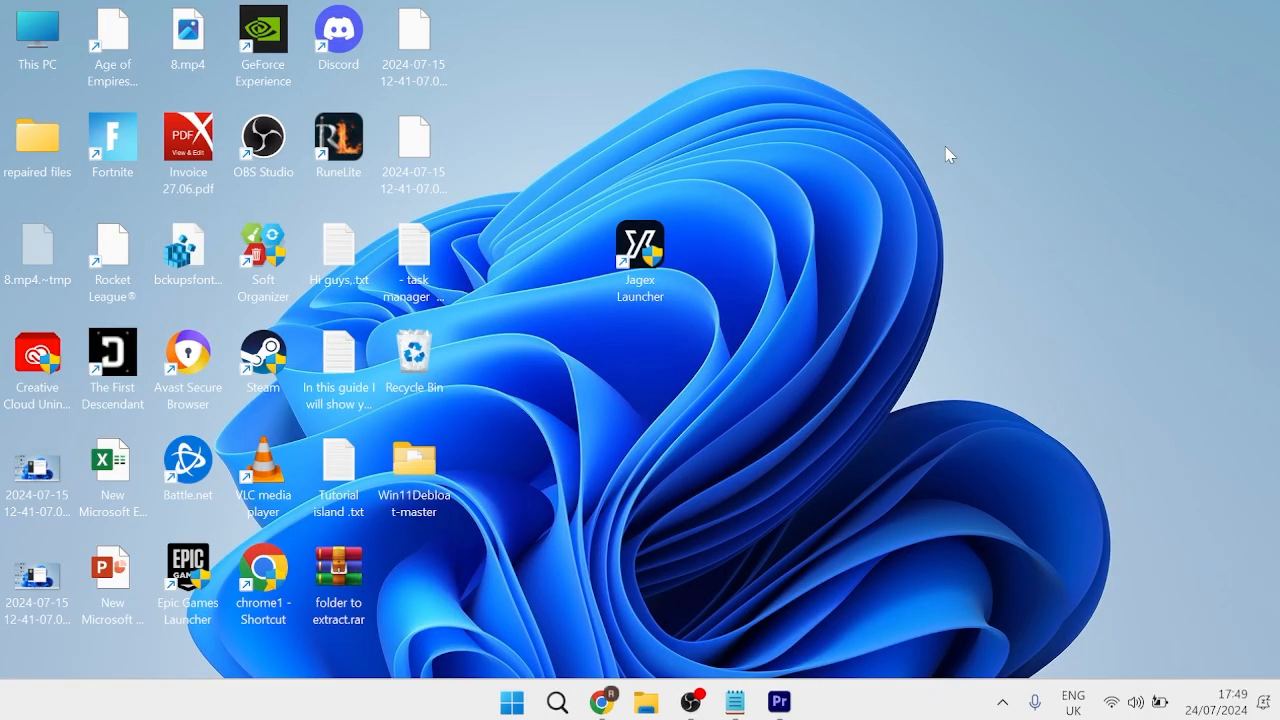
# Step: Find Task Manager with a Windows search and open it
pyautogui.press('super')
pyautogui.write('task manager')
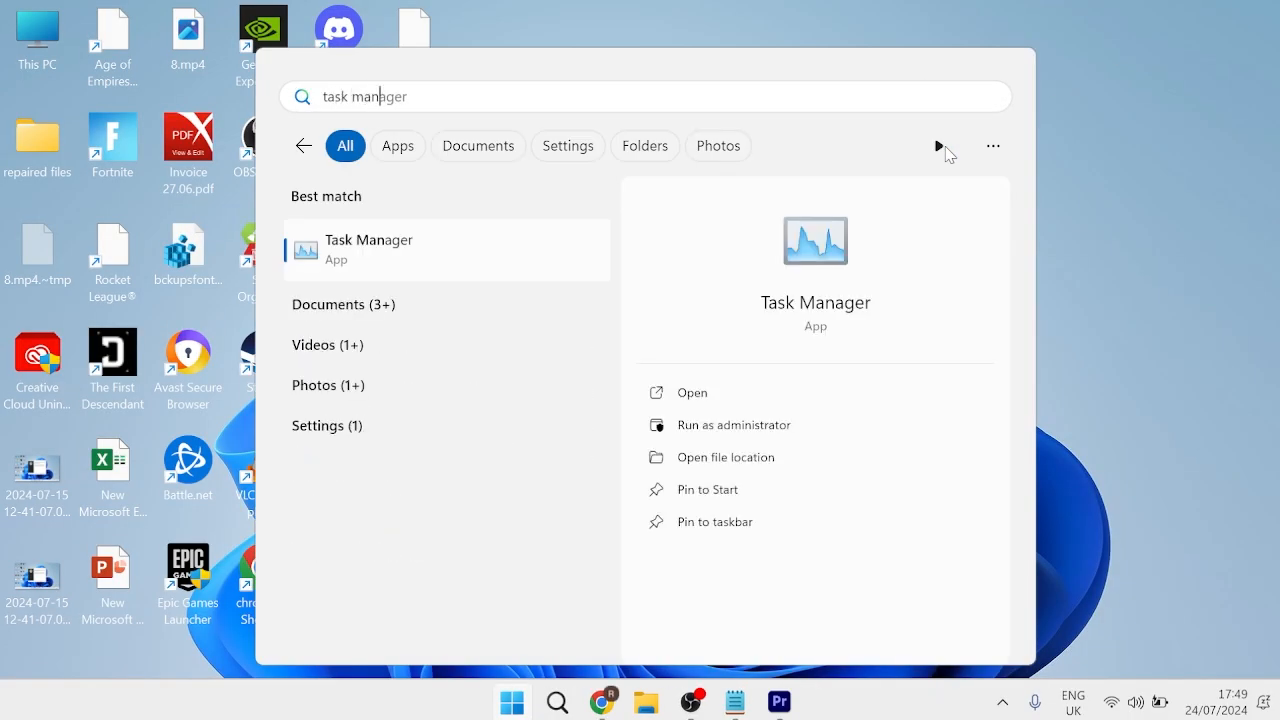
pyautogui.click(465, 256)
pyautogui.rightClick(918, 708)
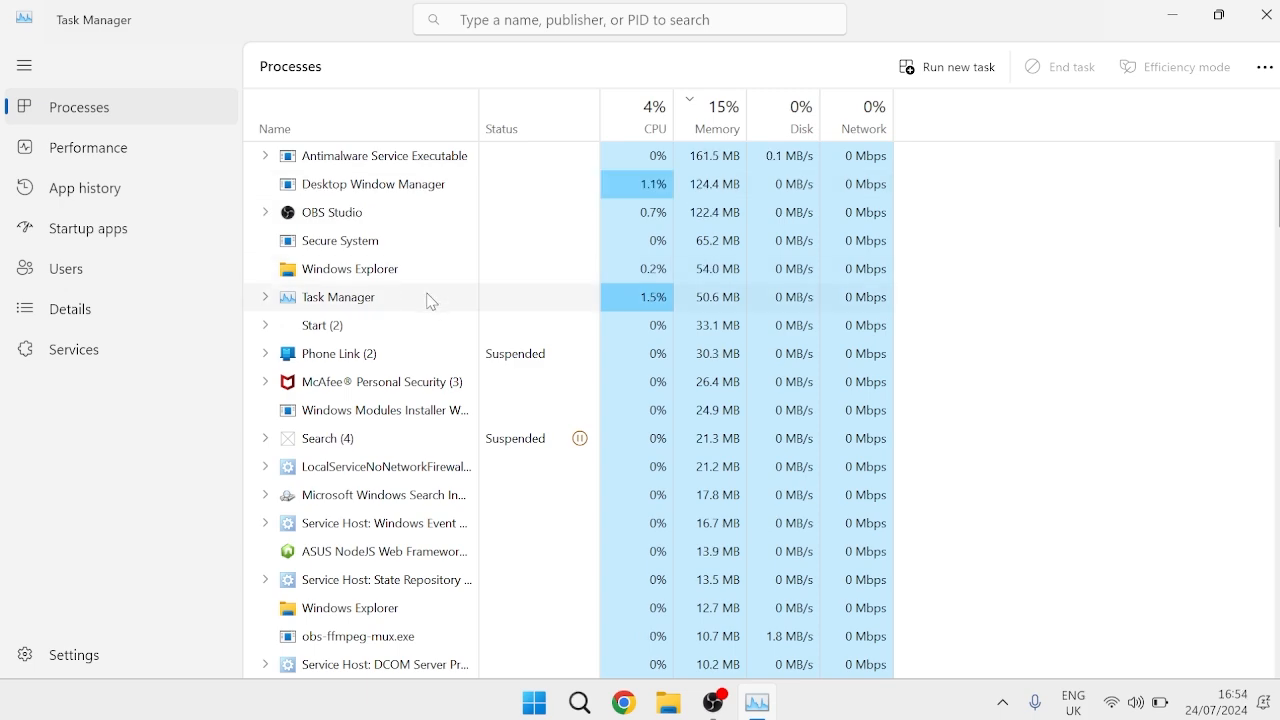
# Step: Try to end the Windows Default Lock Screen task in the list of running processes
pyautogui.scroll(-3, 430, 300)
pyautogui.scroll(-10, 430, 305)
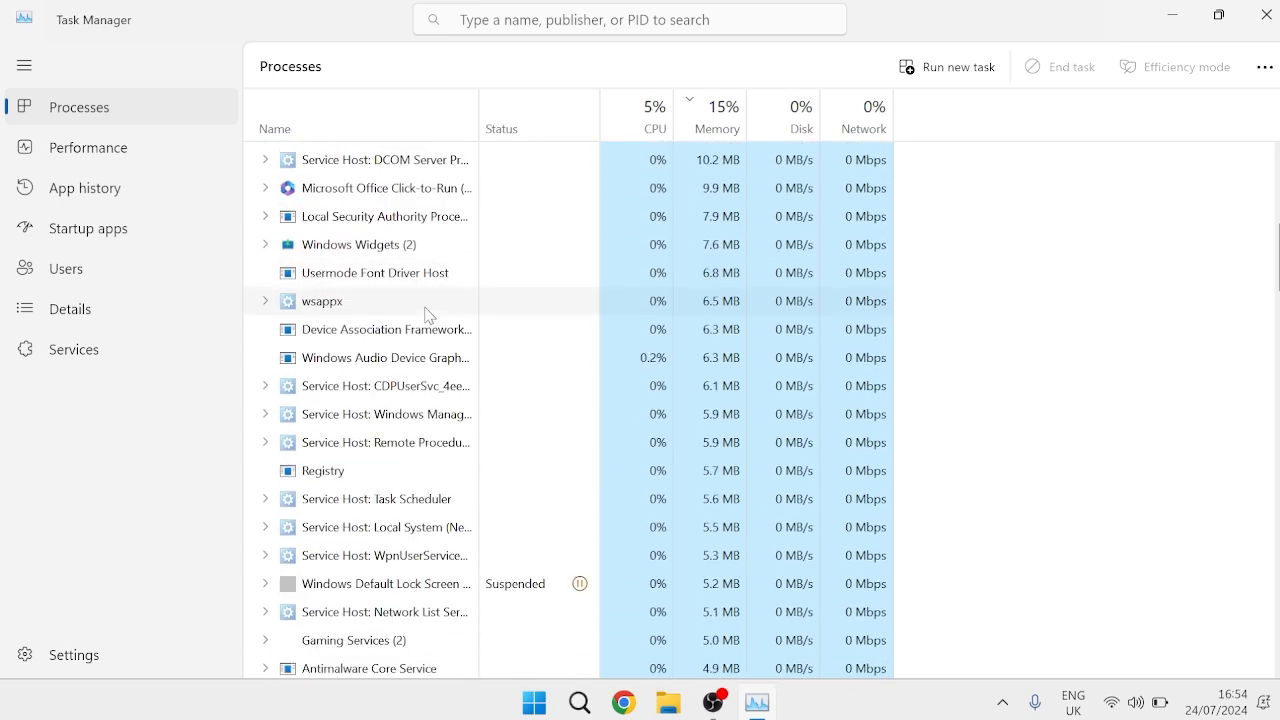
pyautogui.scroll(-1, 430, 310)
pyautogui.rightClick(391, 294)
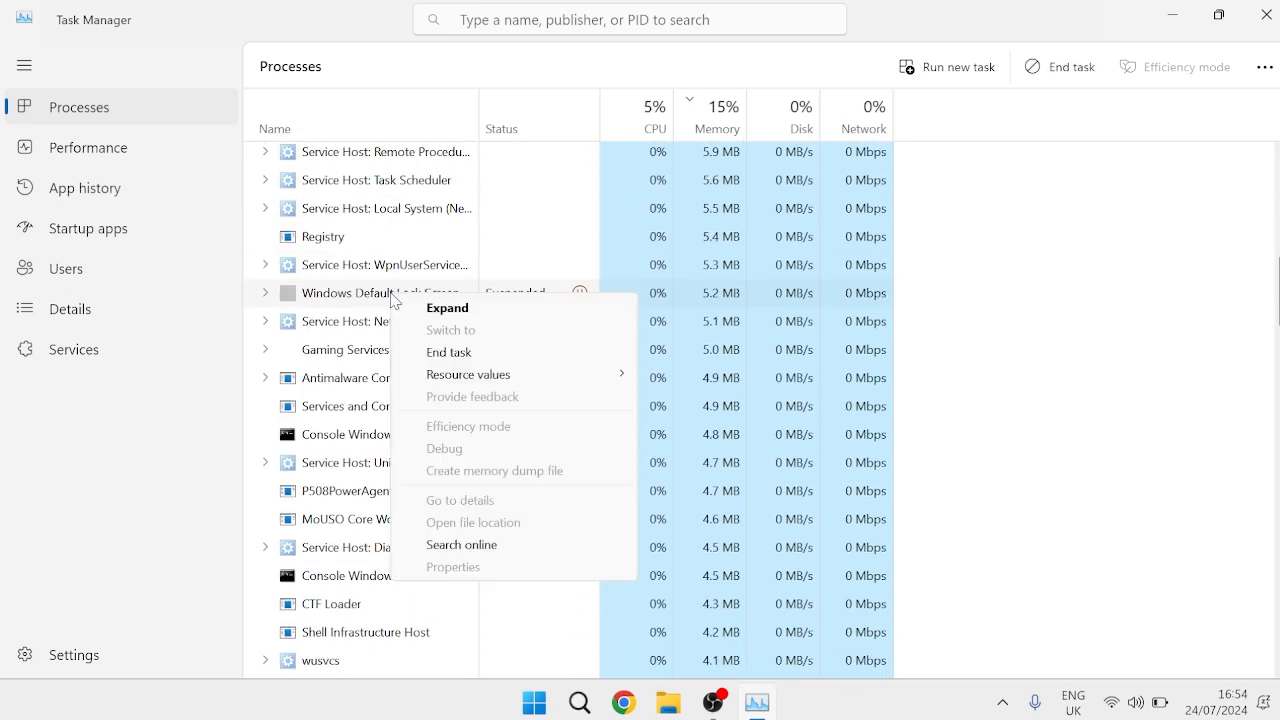
pyautogui.click(470, 353)
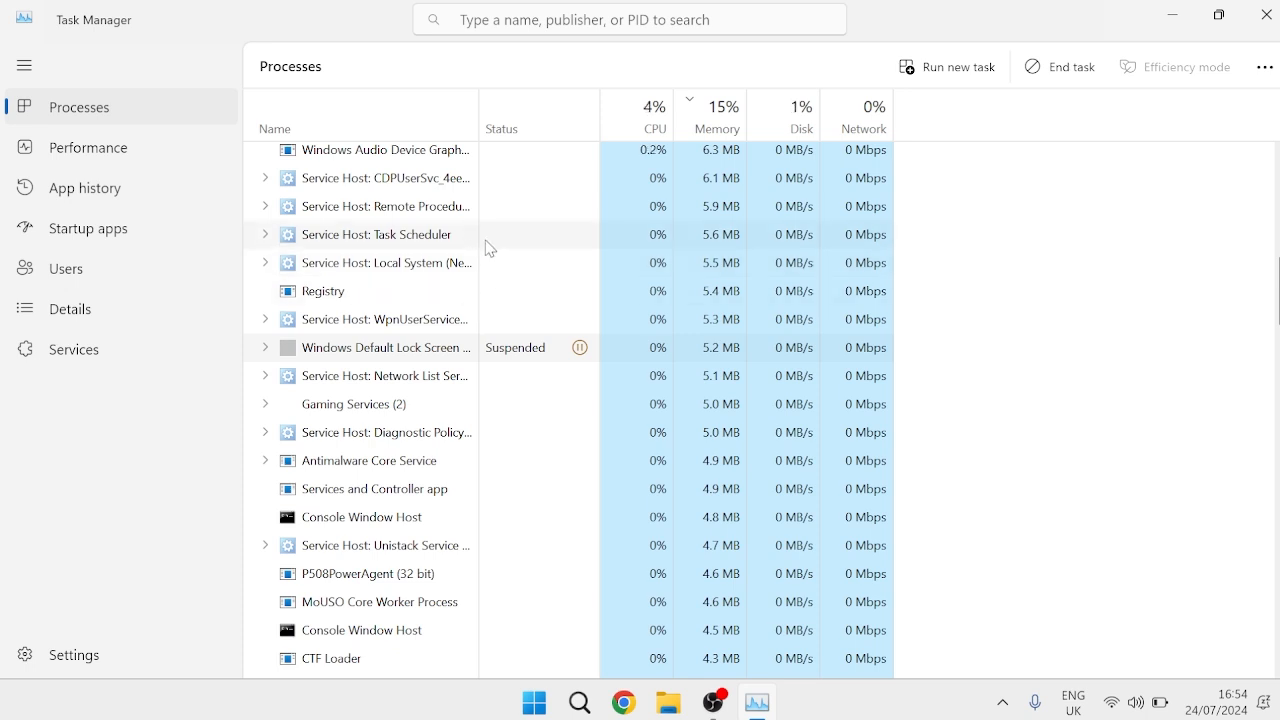
# Step: Disable Dropbox in the Startup apps list and close Task Manager
pyautogui.click(126, 232)
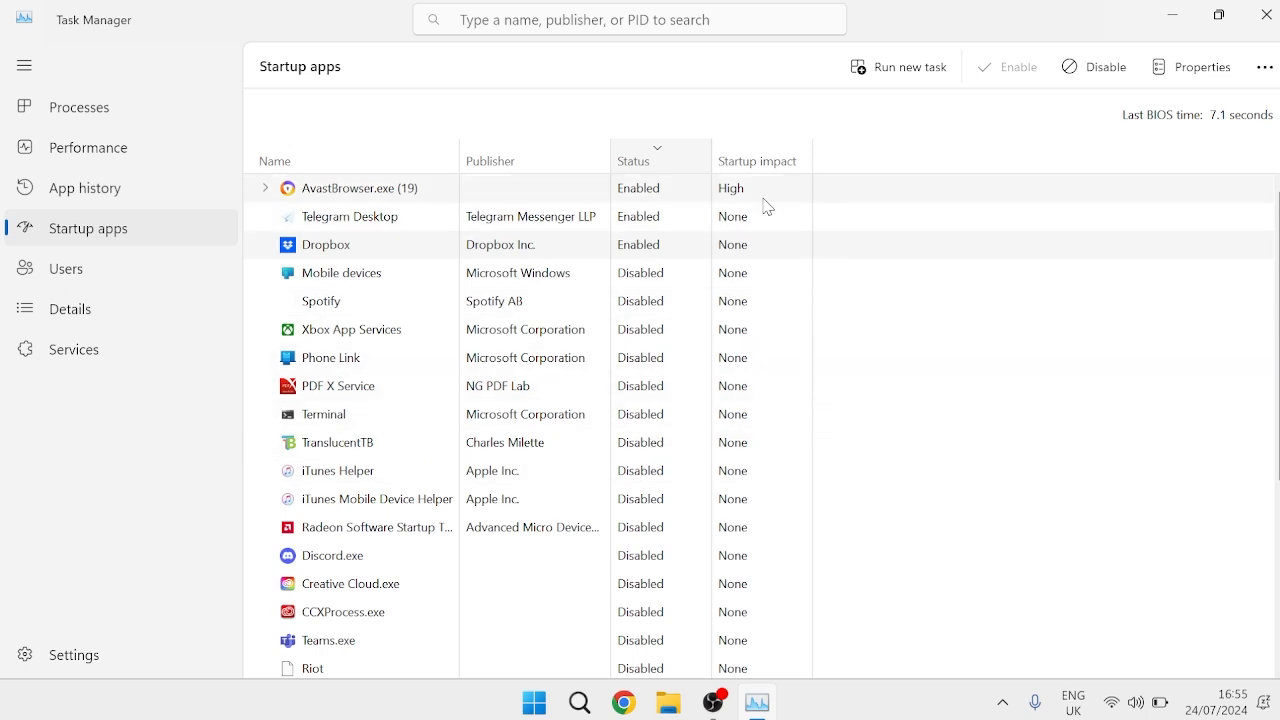
pyautogui.rightClick(348, 247)
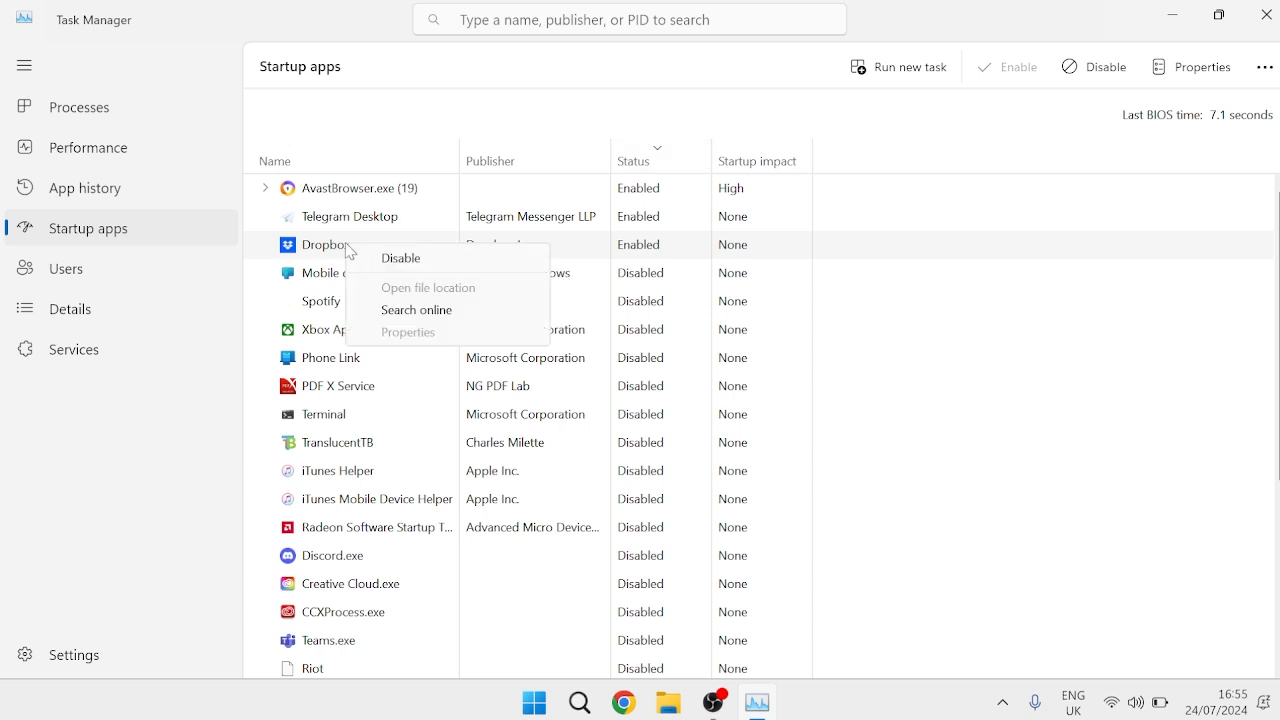
pyautogui.click(430, 268)
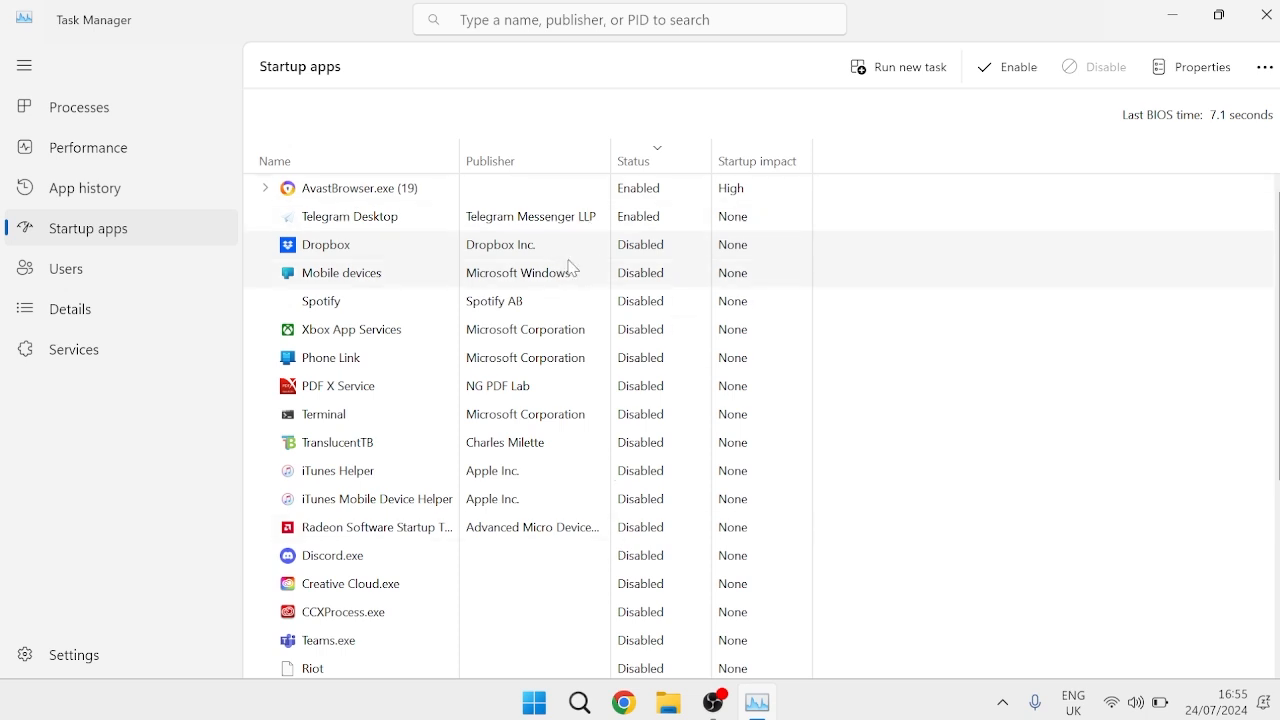
pyautogui.click(1265, 14)
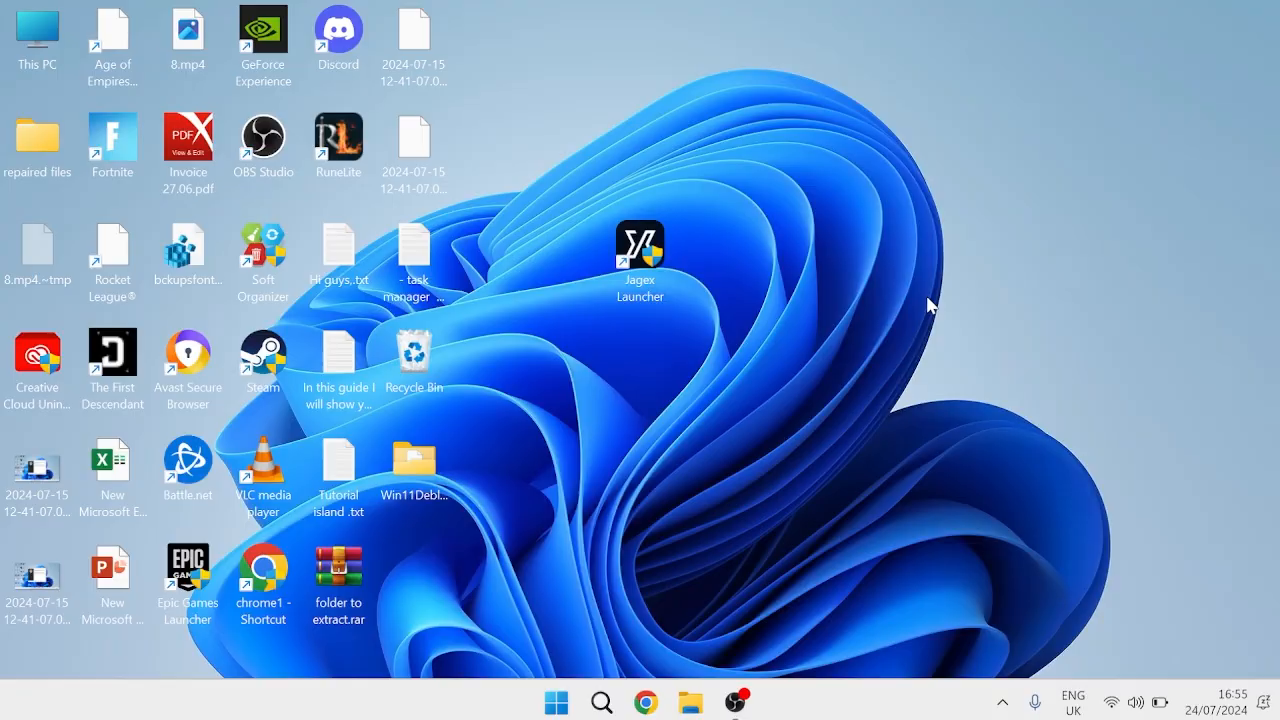
# Step: Open Control Panel through a Windows search and check that its items are viewed as Large icons
pyautogui.press('super')
pyautogui.write('c')
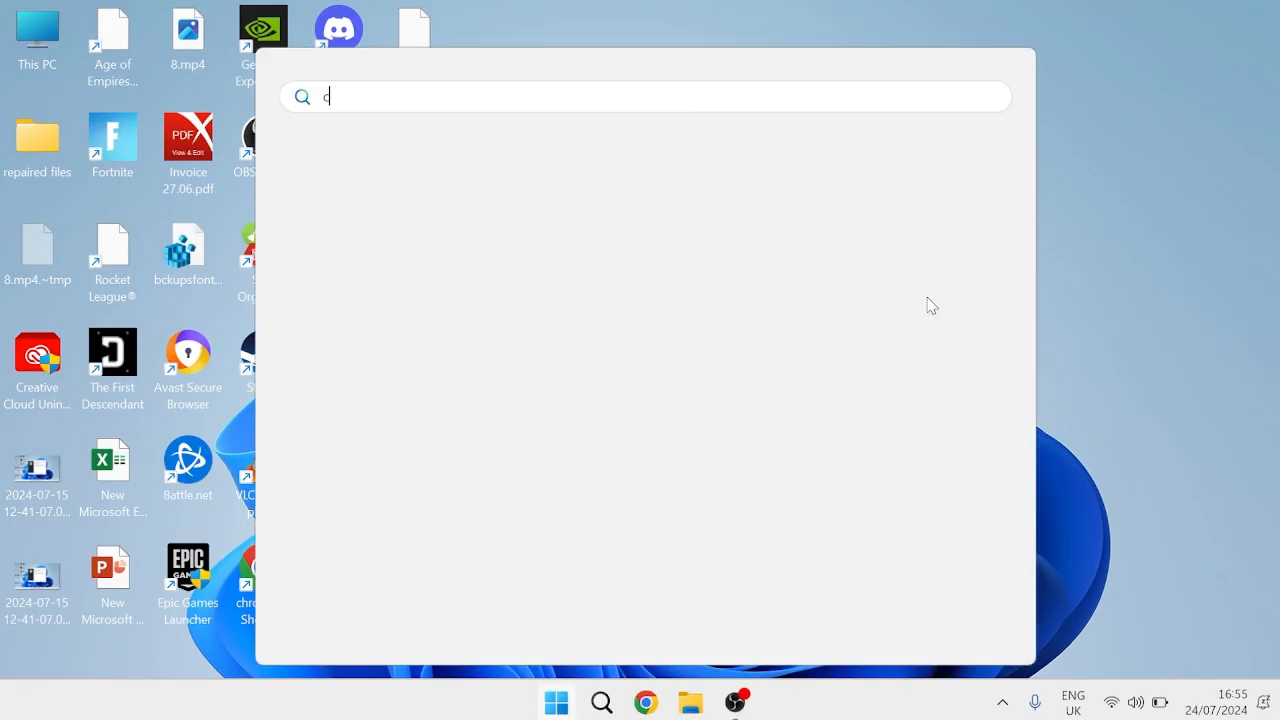
pyautogui.write('ontr')
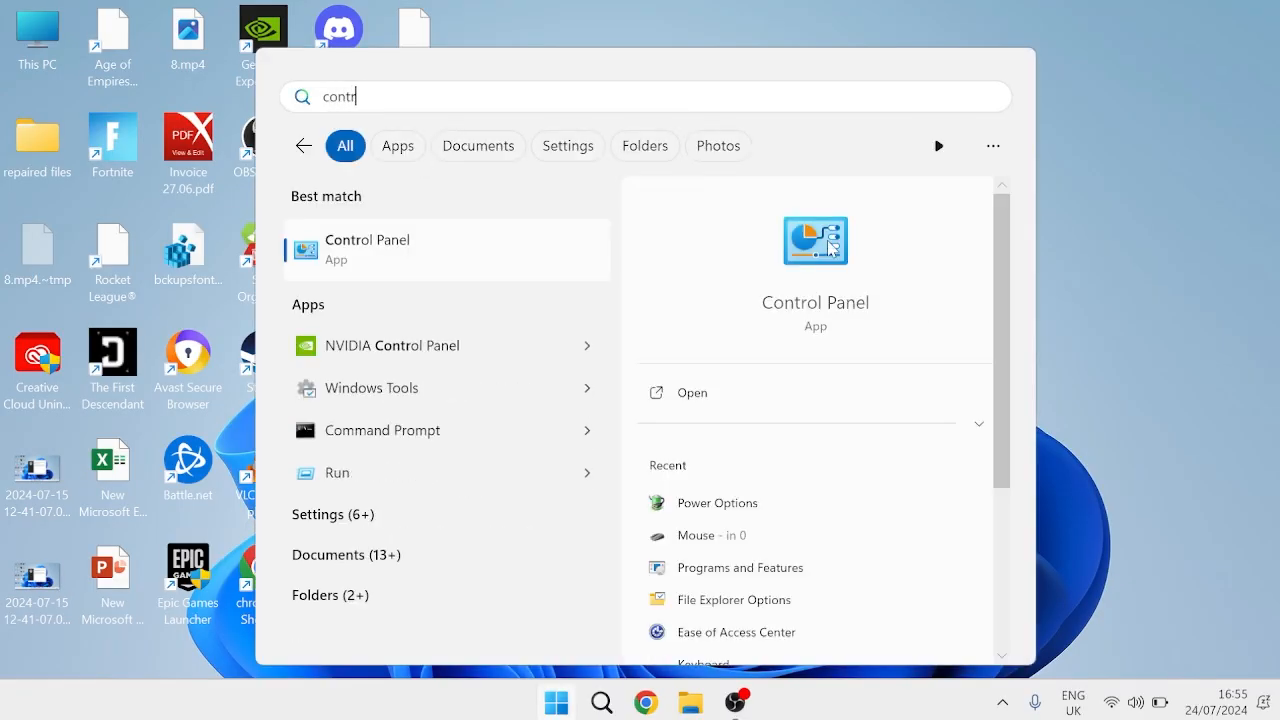
pyautogui.click(503, 252)
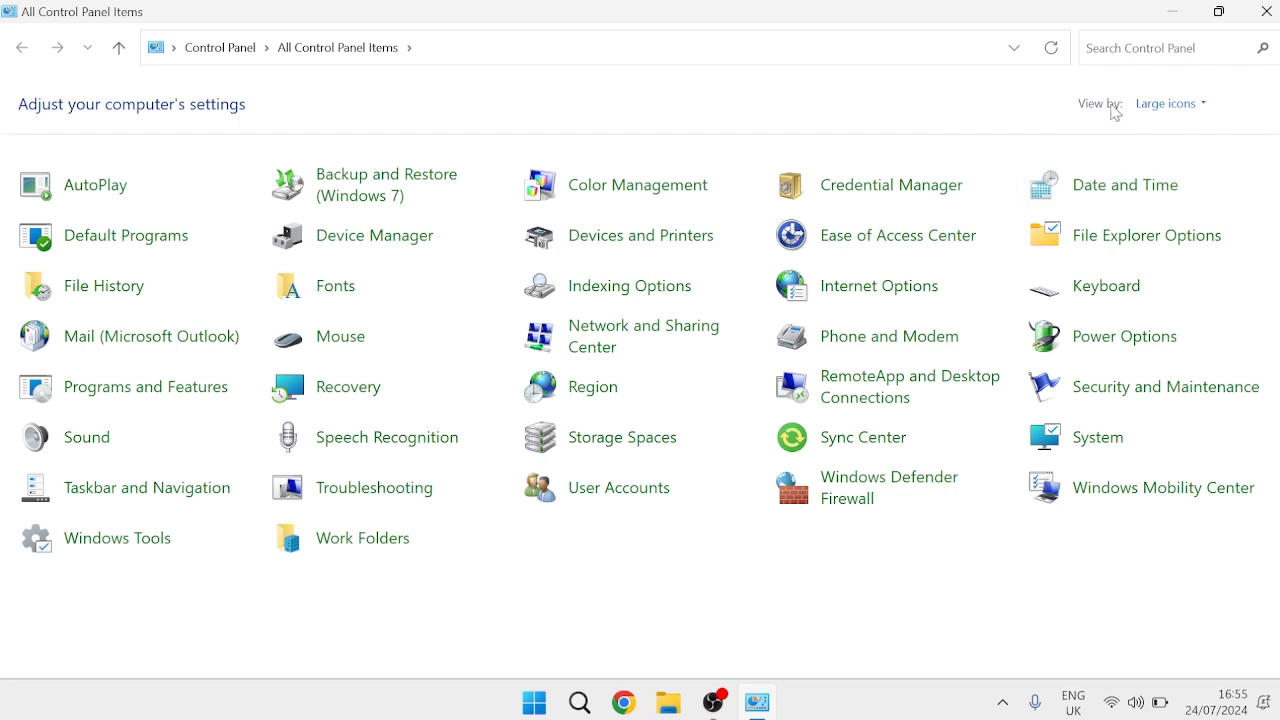
pyautogui.click(1160, 105)
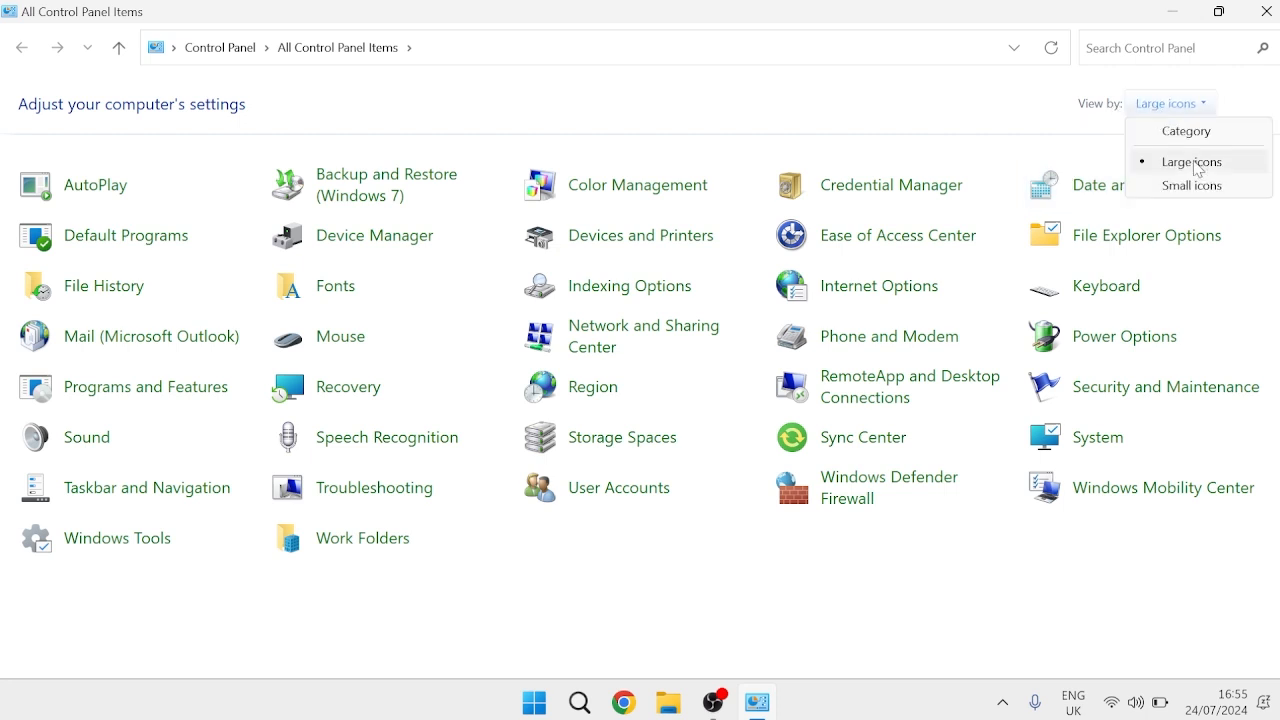
pyautogui.click(1014, 117)
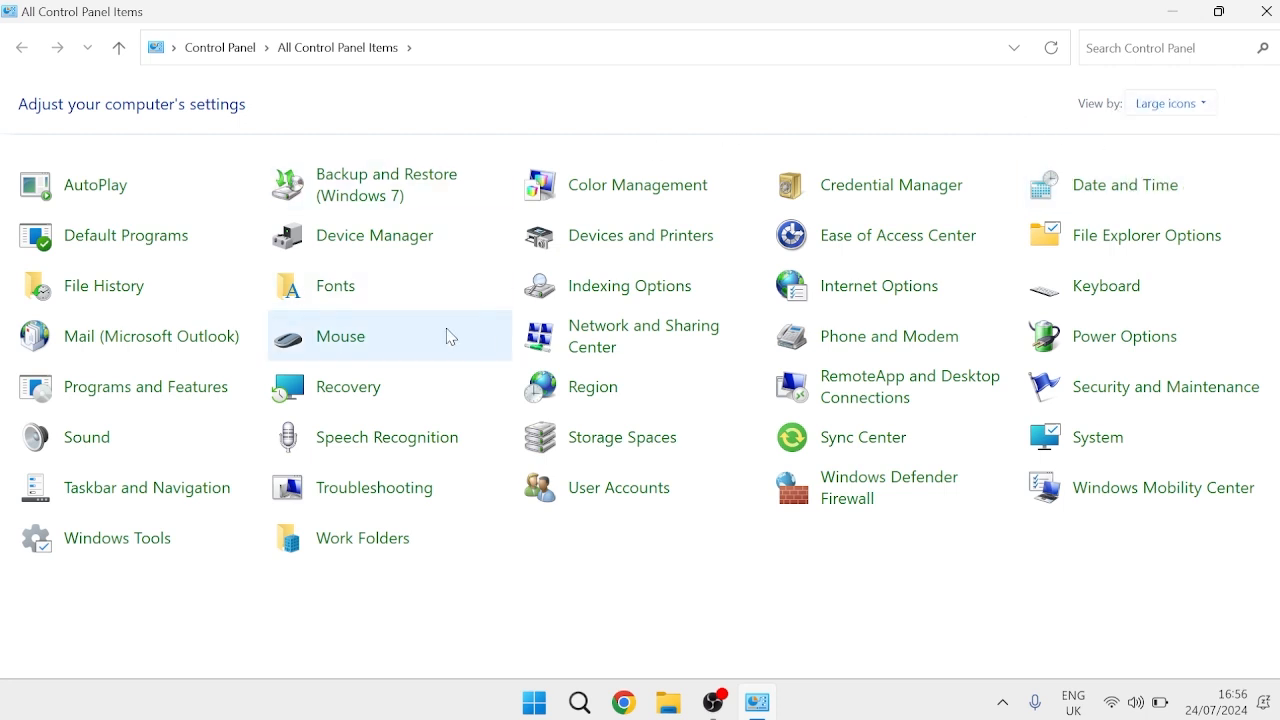
# Step: Review the pointer speed and Enhance pointer precision options in Mouse Properties, and accept the dialog
pyautogui.click(341, 347)
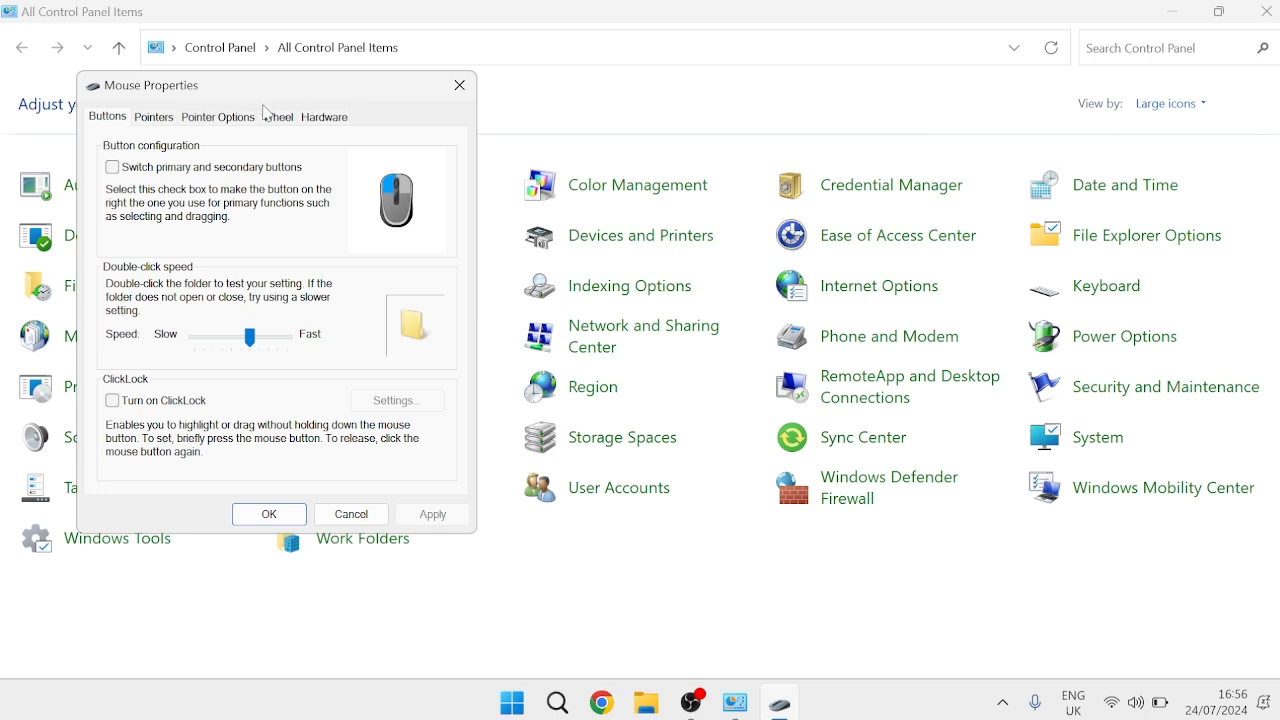
pyautogui.click(245, 120)
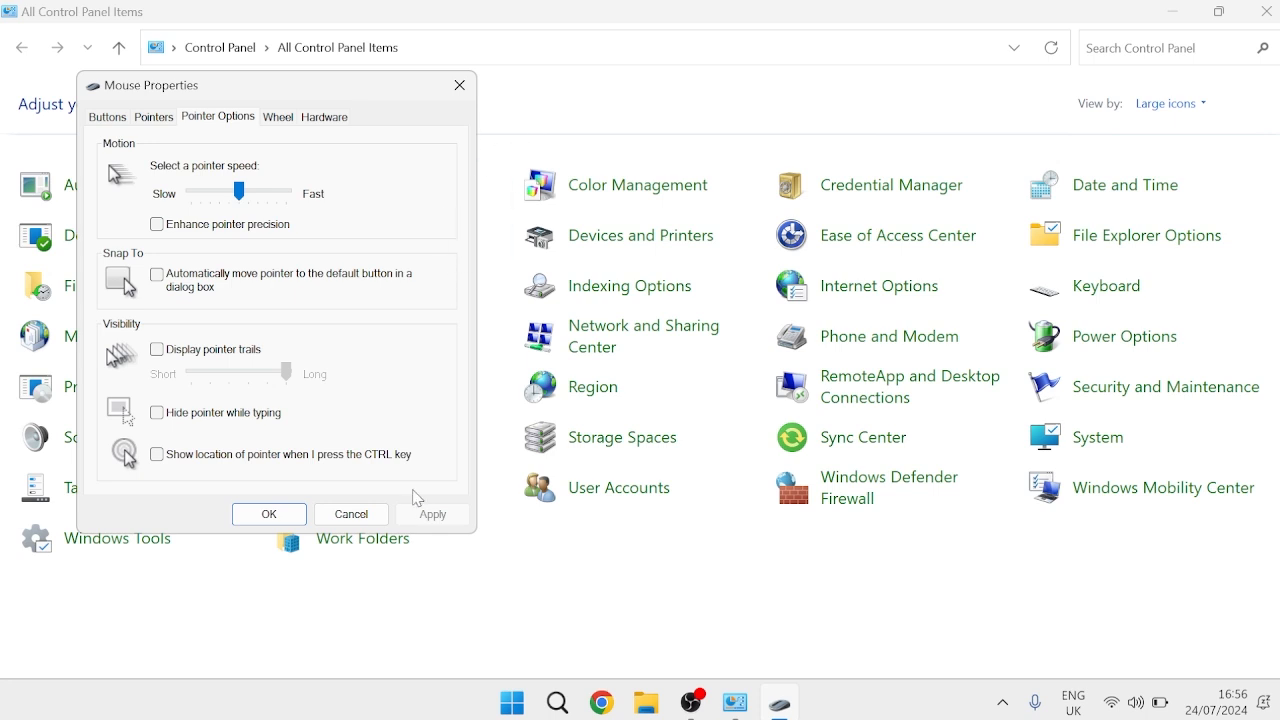
pyautogui.click(286, 520)
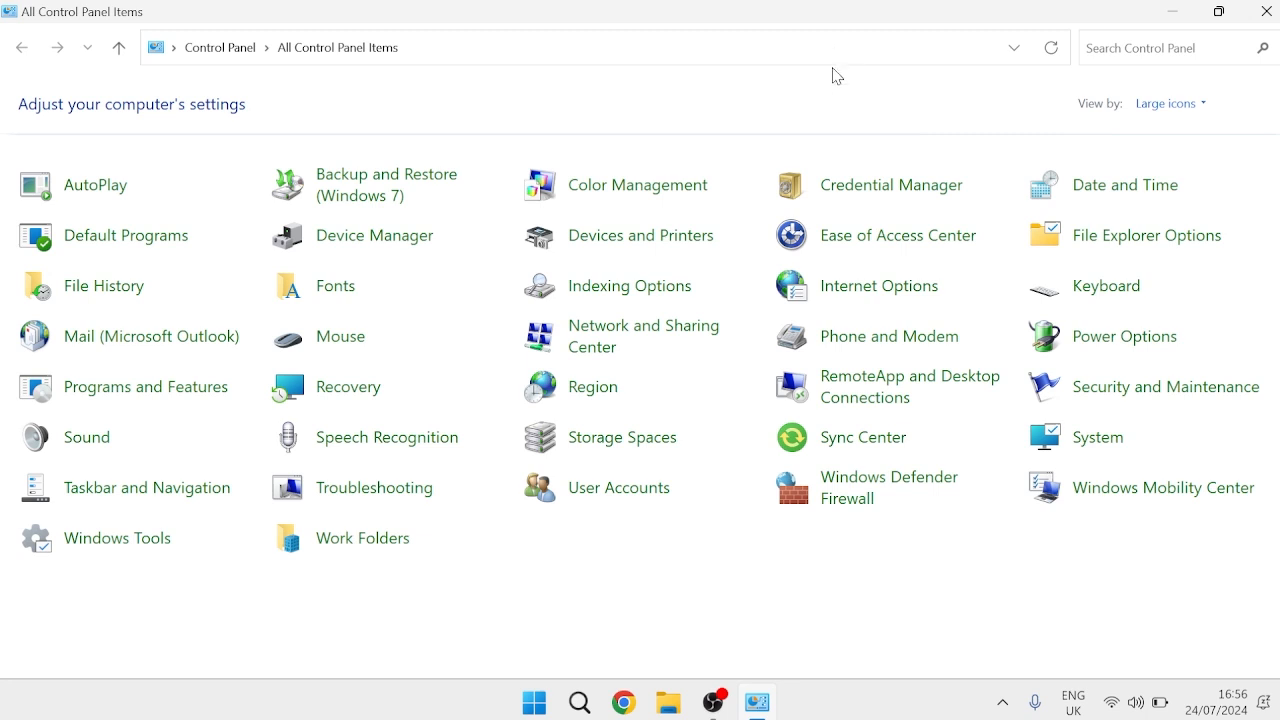
# Step: Select the High performance plan in Power Options and close Control Panel
pyautogui.click(1096, 347)
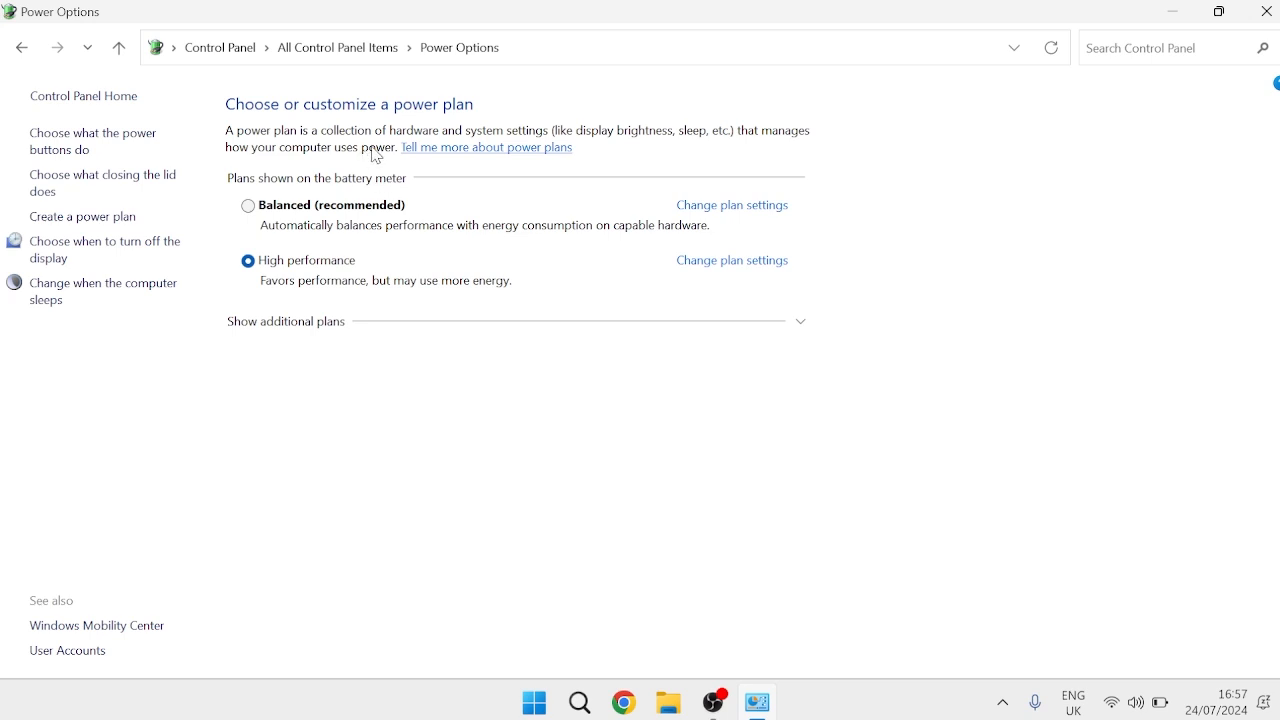
pyautogui.click(250, 208)
pyautogui.click(253, 266)
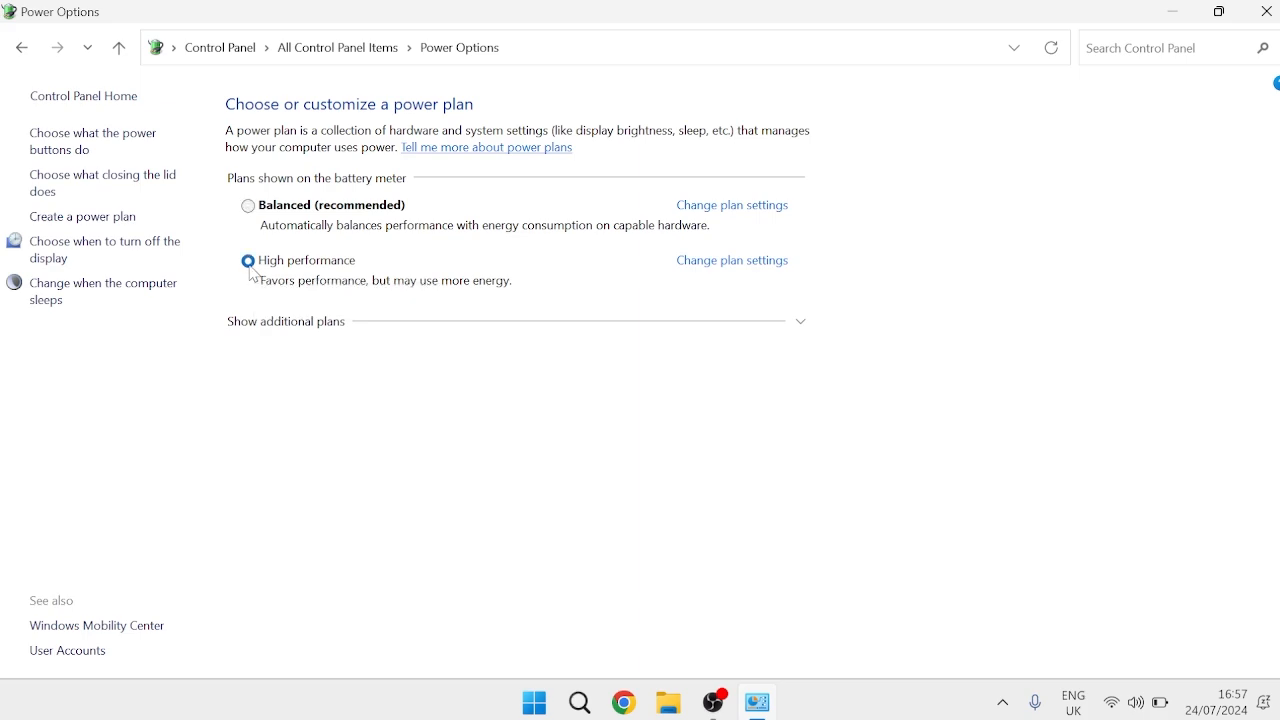
pyautogui.click(1267, 11)
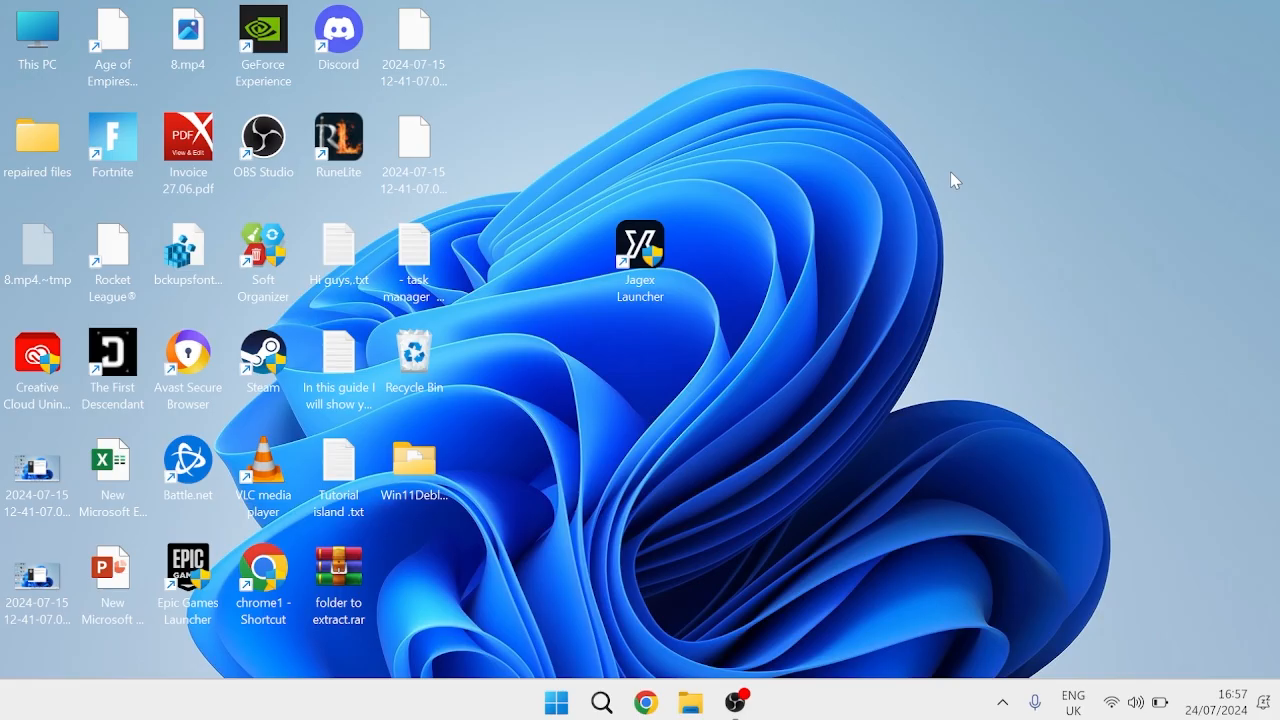
# Step: Open System Properties by running sysdm.cpl from the Run dialog
pyautogui.press('super')
pyautogui.write('run')
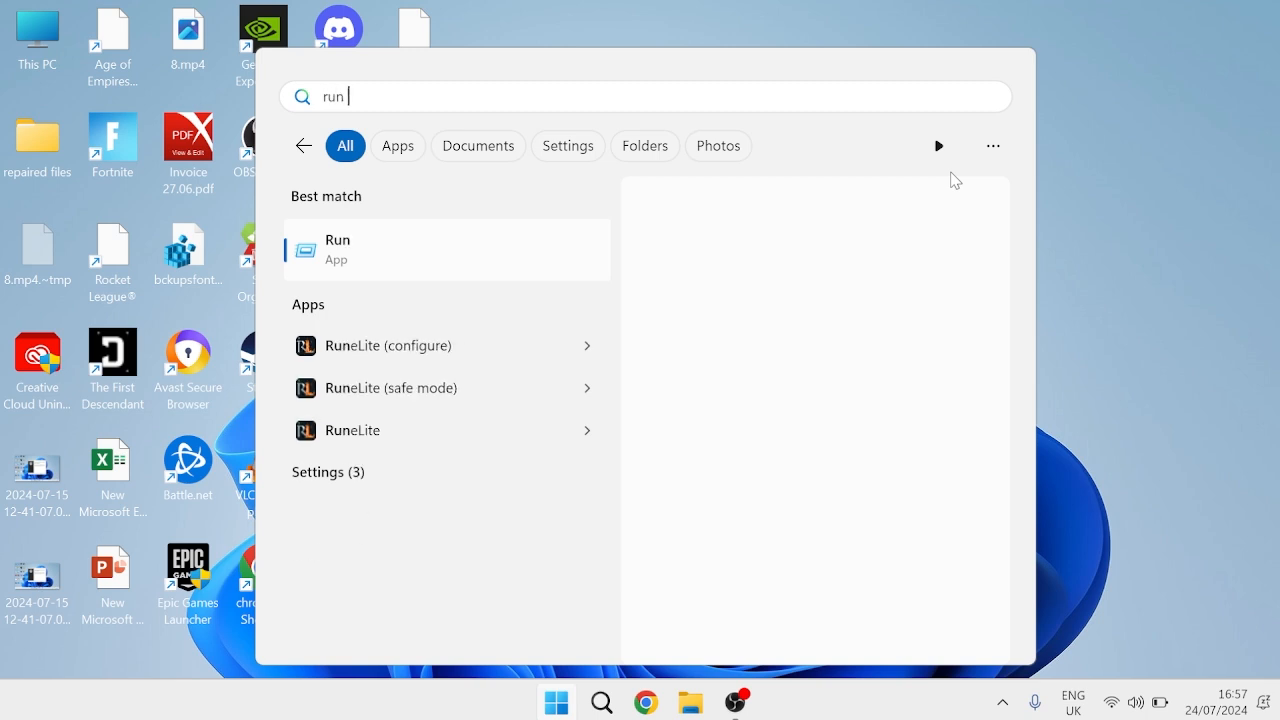
pyautogui.click(458, 254)
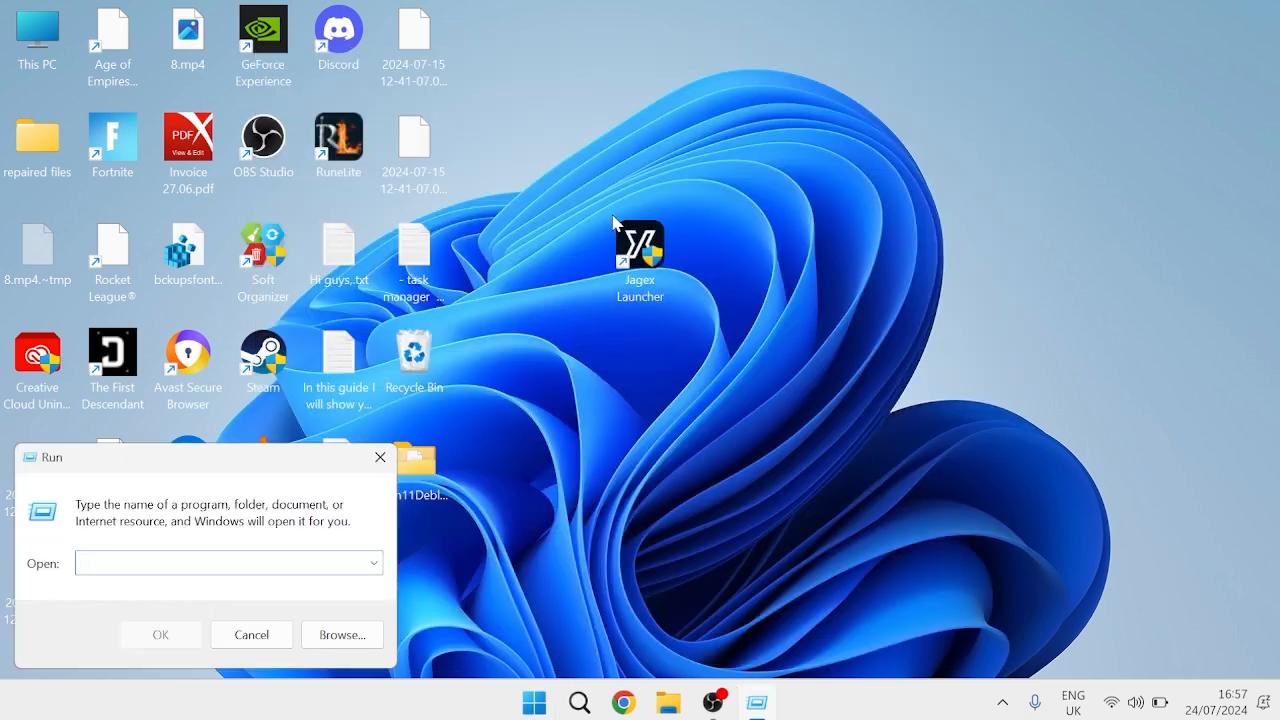
pyautogui.write('sysdm.cpl')
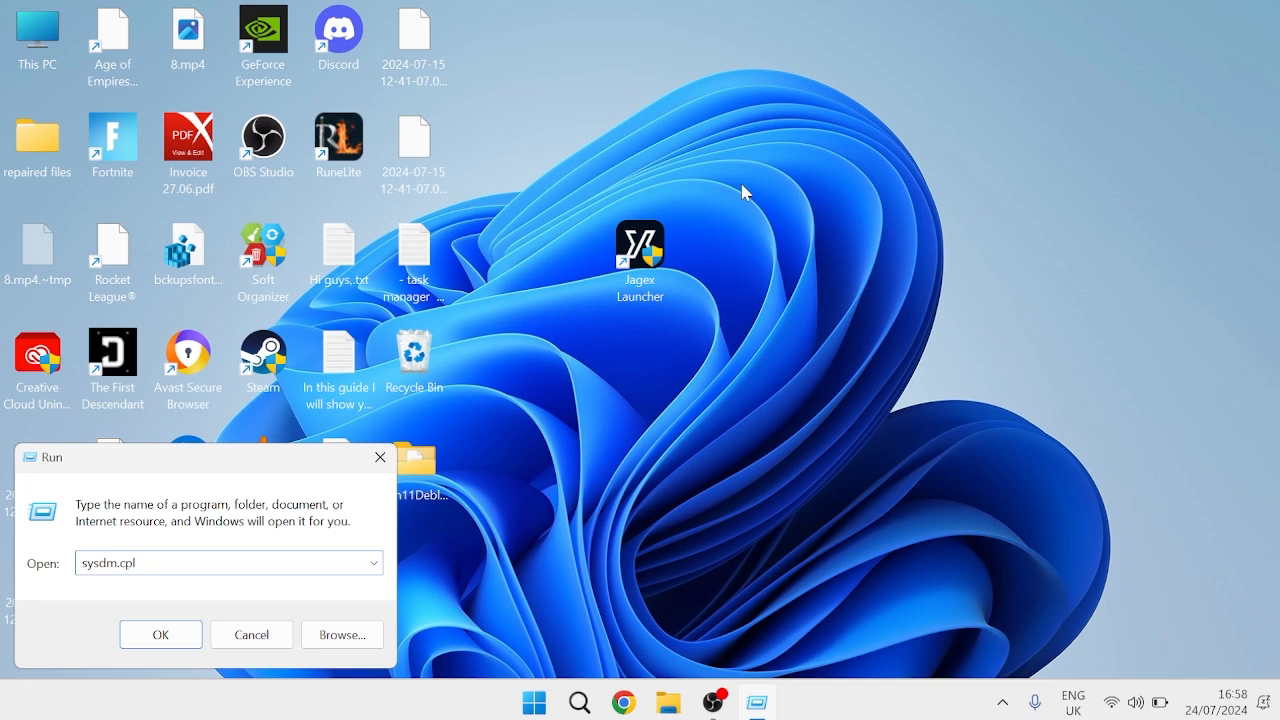
pyautogui.press('Return')
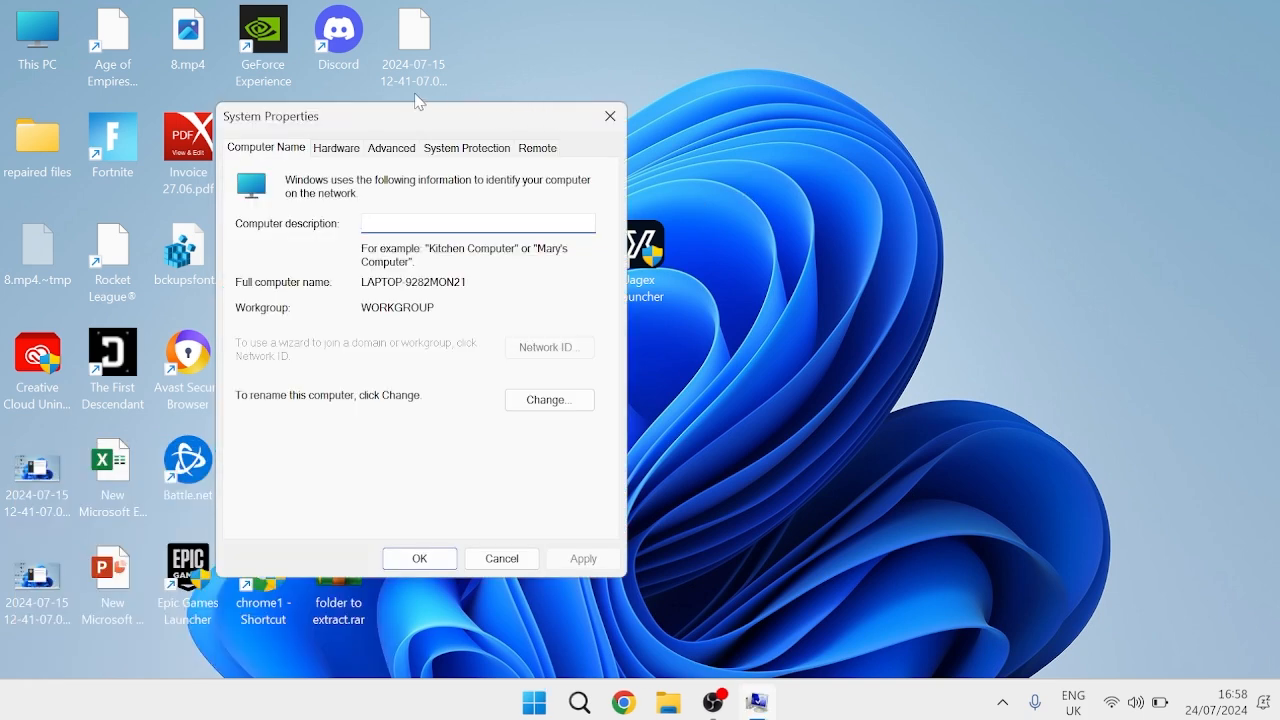
# Step: In the advanced Performance Options, try the best performance and best appearance presets, return to Custom visual effects, and accept with Programs scheduling
pyautogui.click(393, 150)
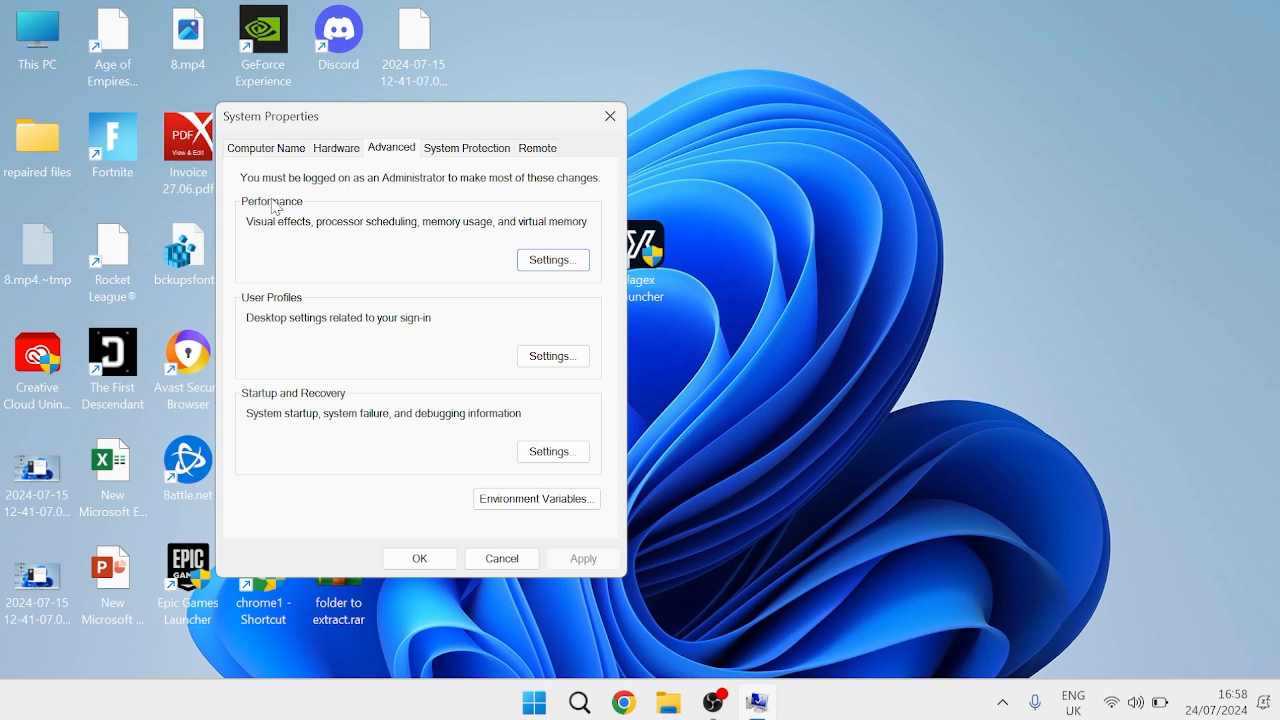
pyautogui.click(556, 260)
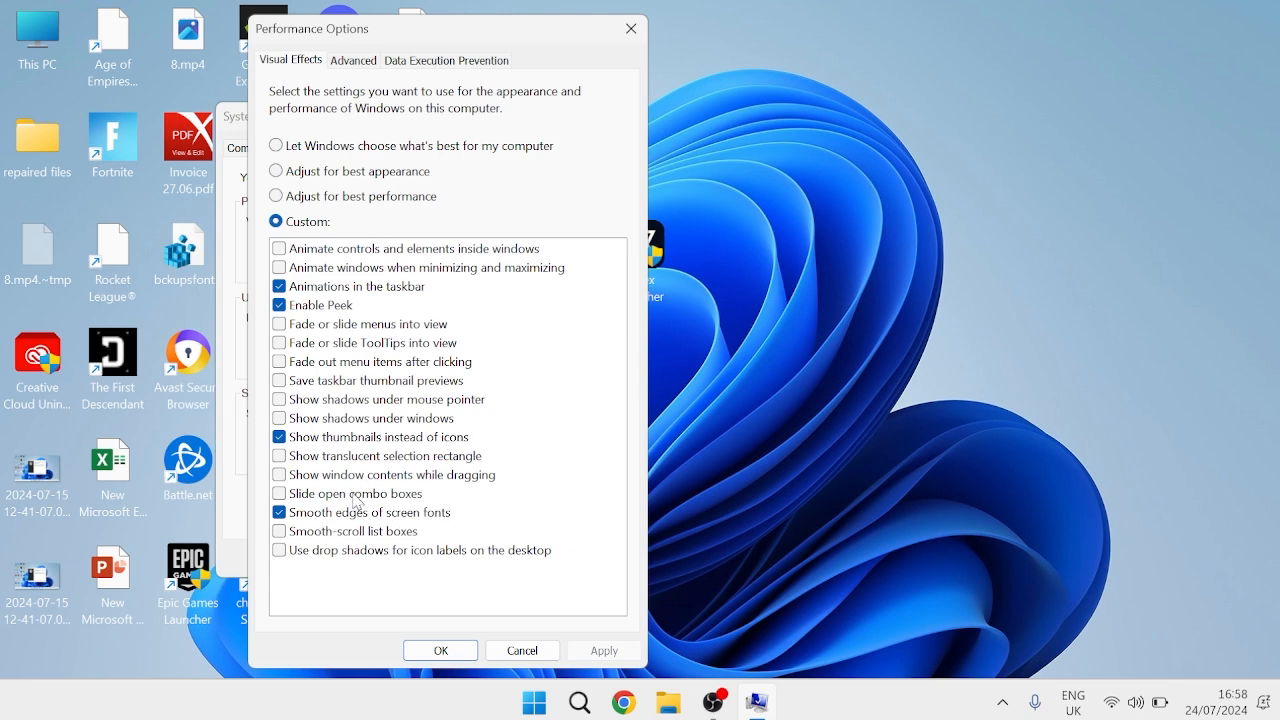
pyautogui.click(284, 199)
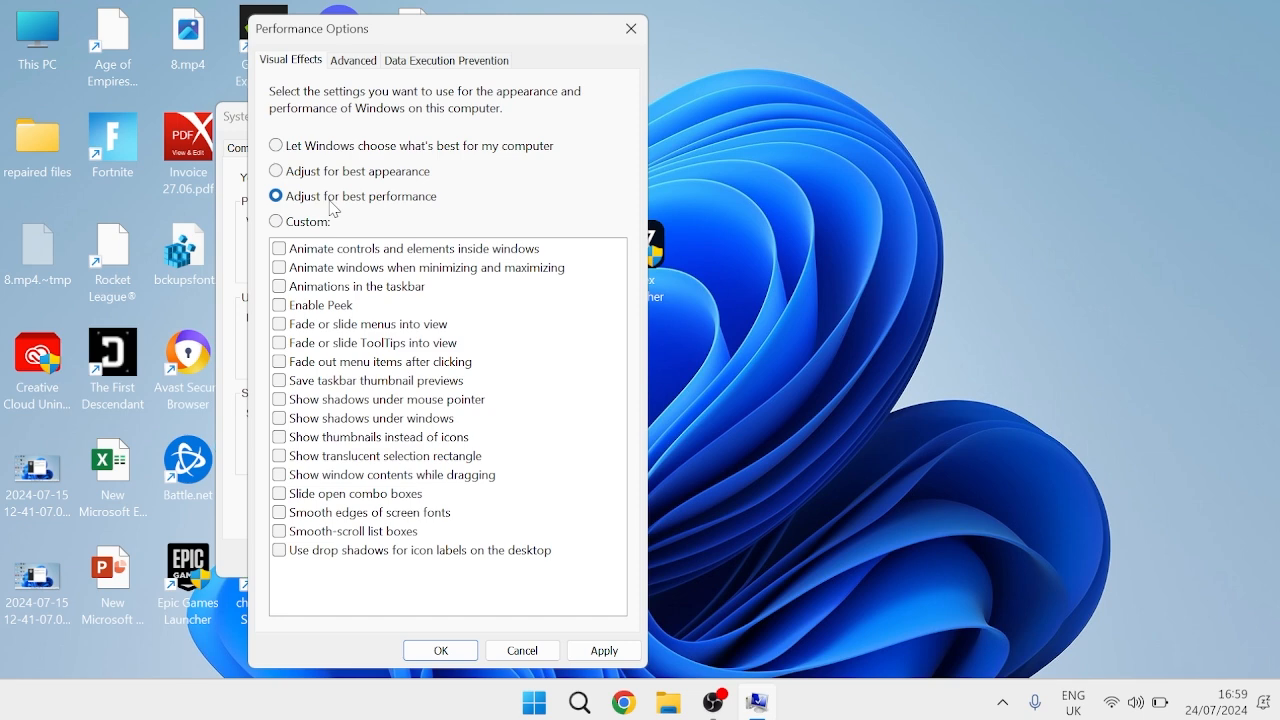
pyautogui.click(283, 176)
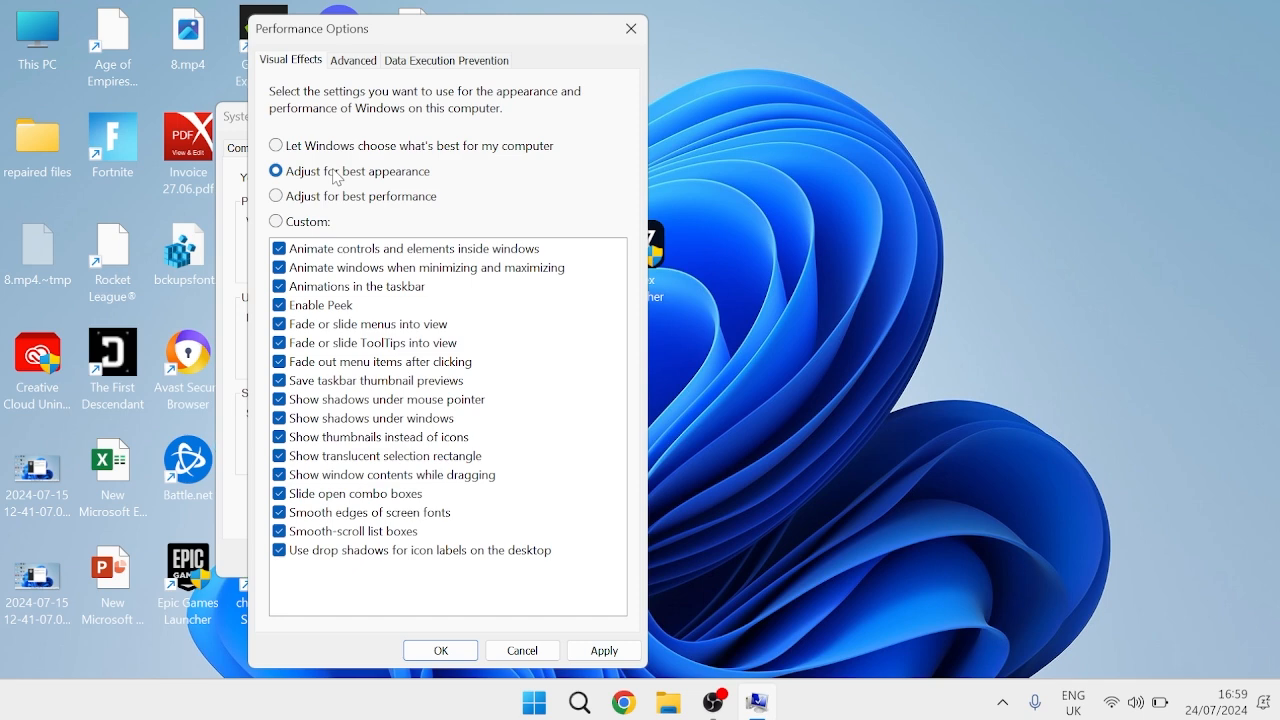
pyautogui.click(277, 222)
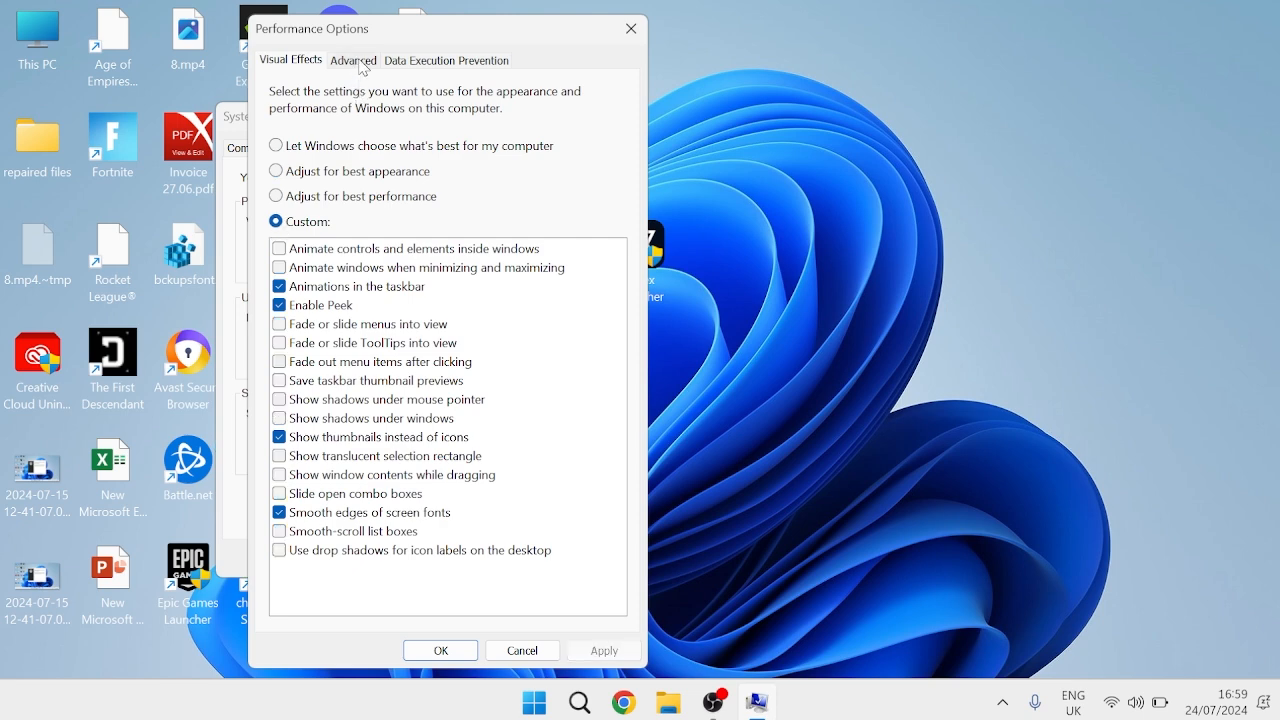
pyautogui.click(364, 64)
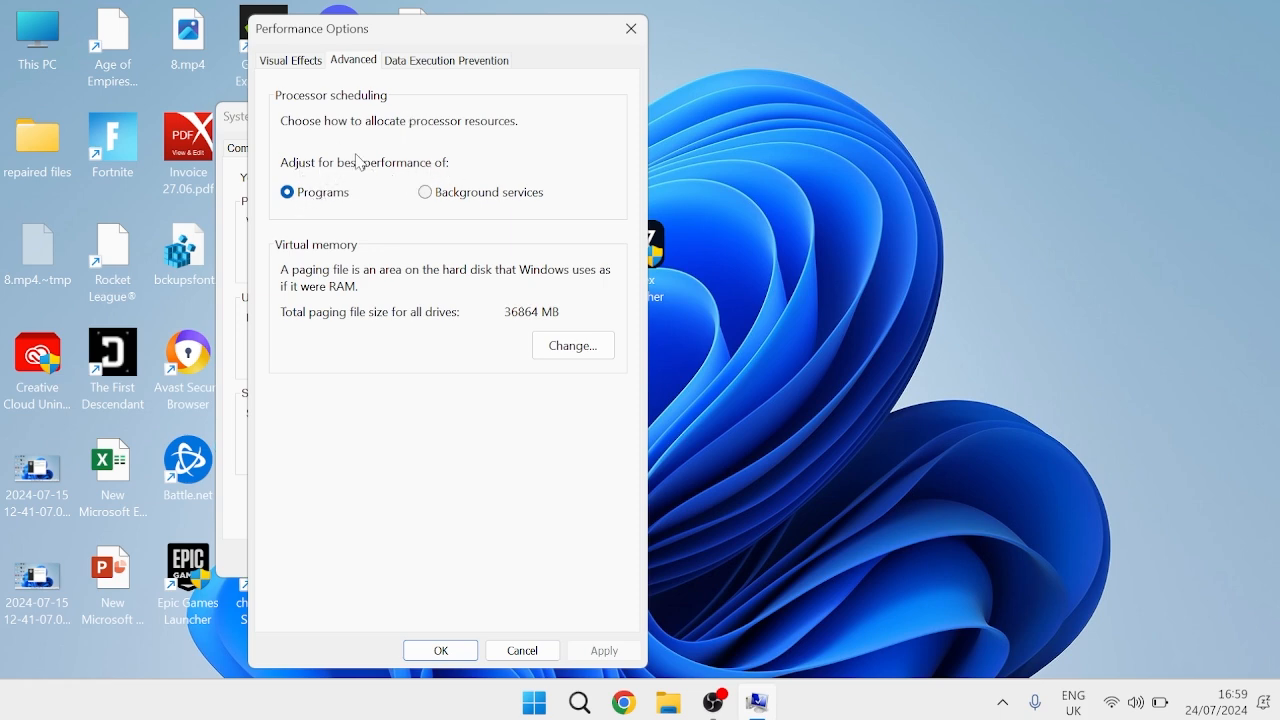
pyautogui.click(441, 651)
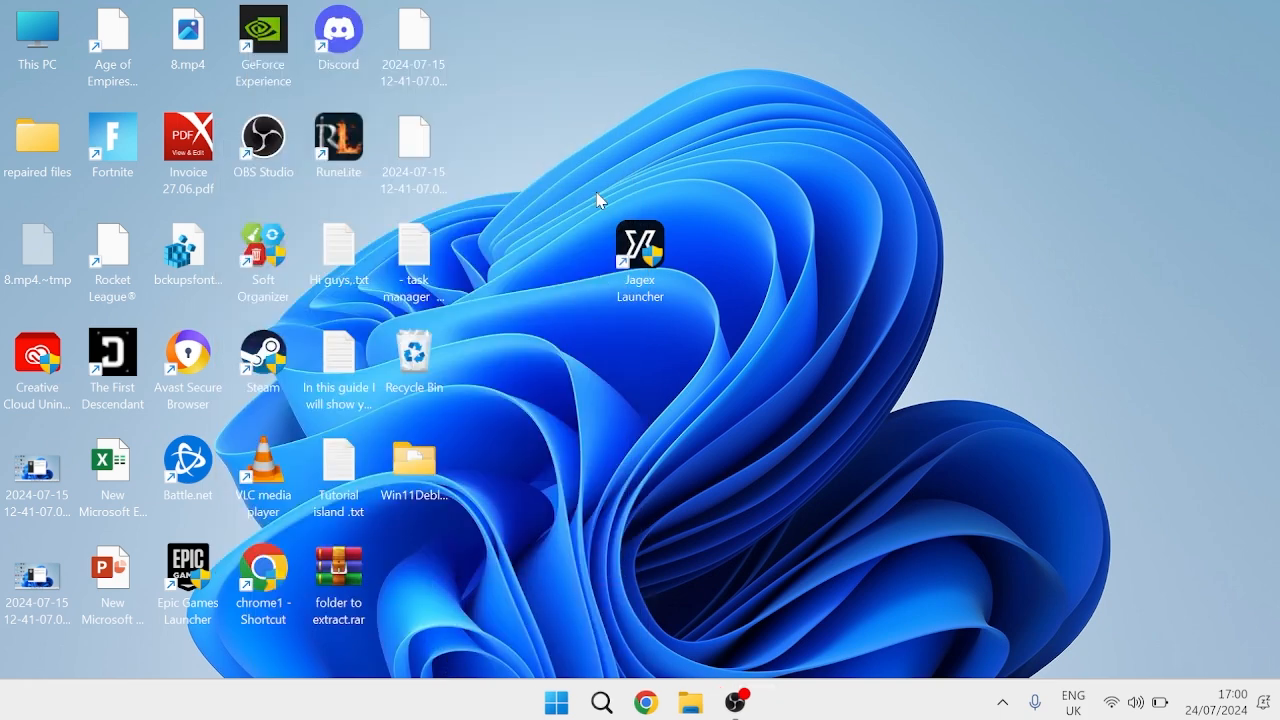
# Step: Open the Windows Temp folder by running temp from the Run dialog
pyautogui.press('super')
pyautogui.write('run')
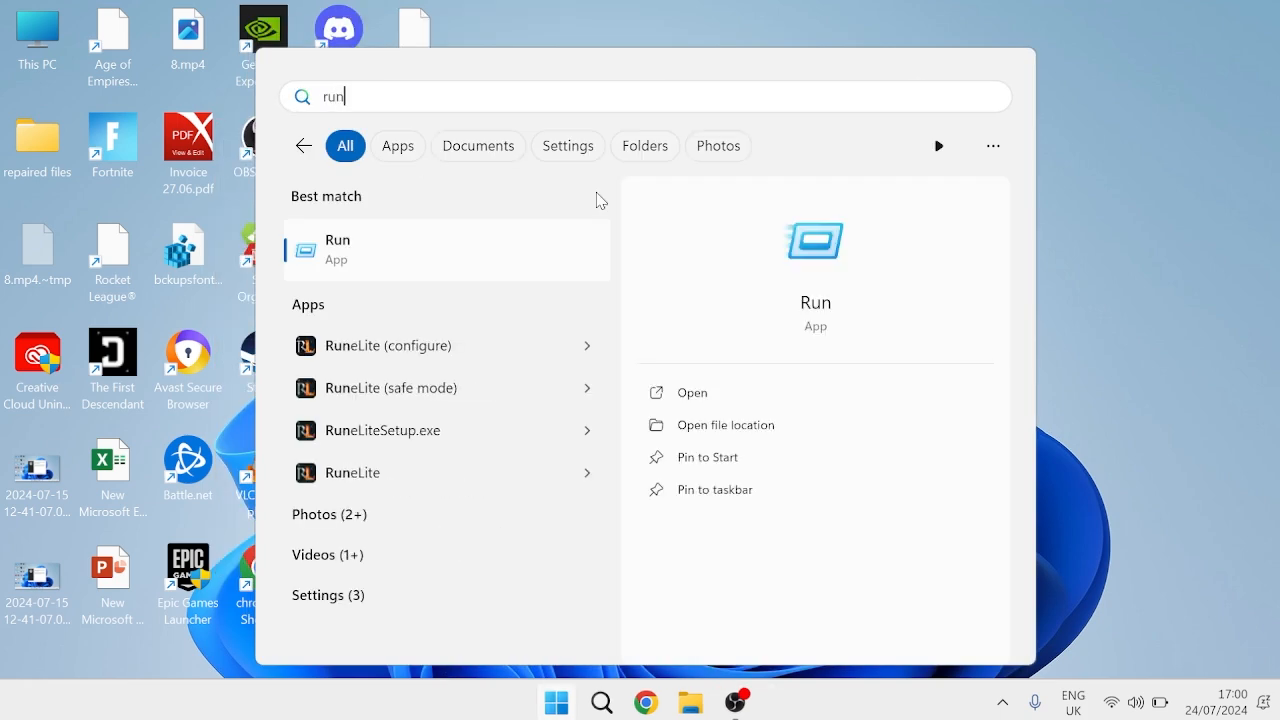
pyautogui.press('Return')
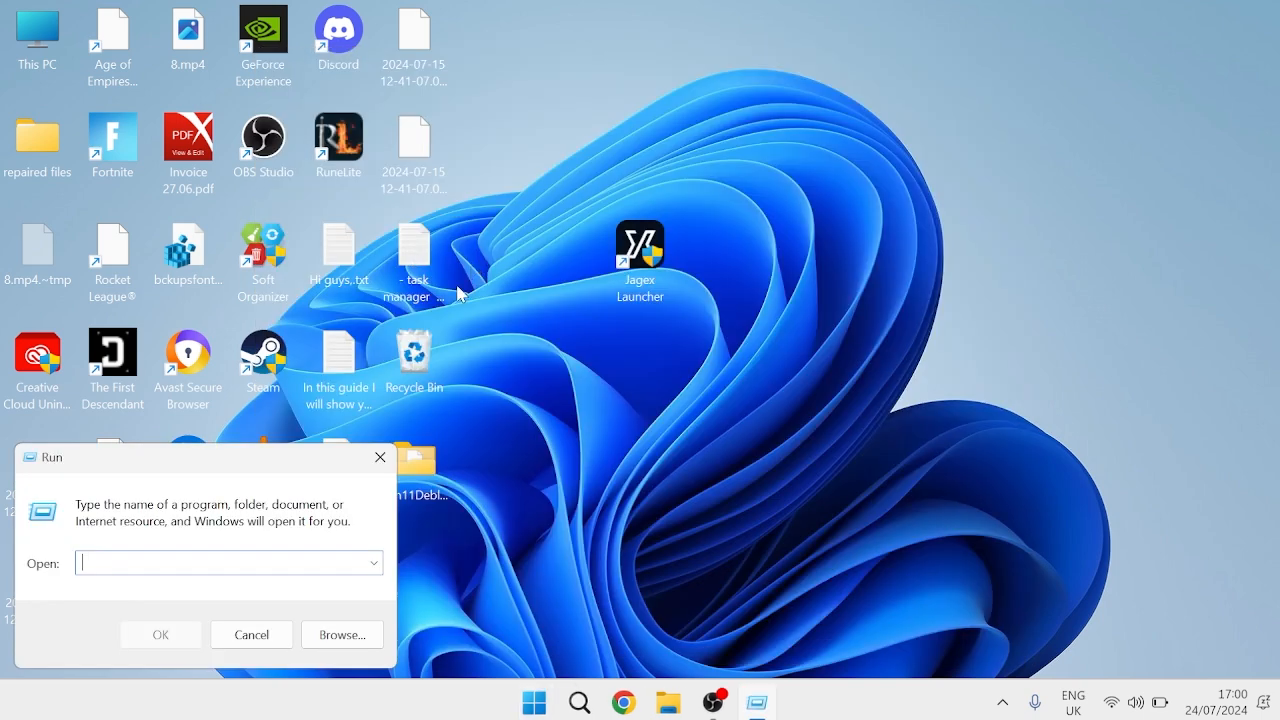
pyautogui.write('temp')
pyautogui.press('Return')
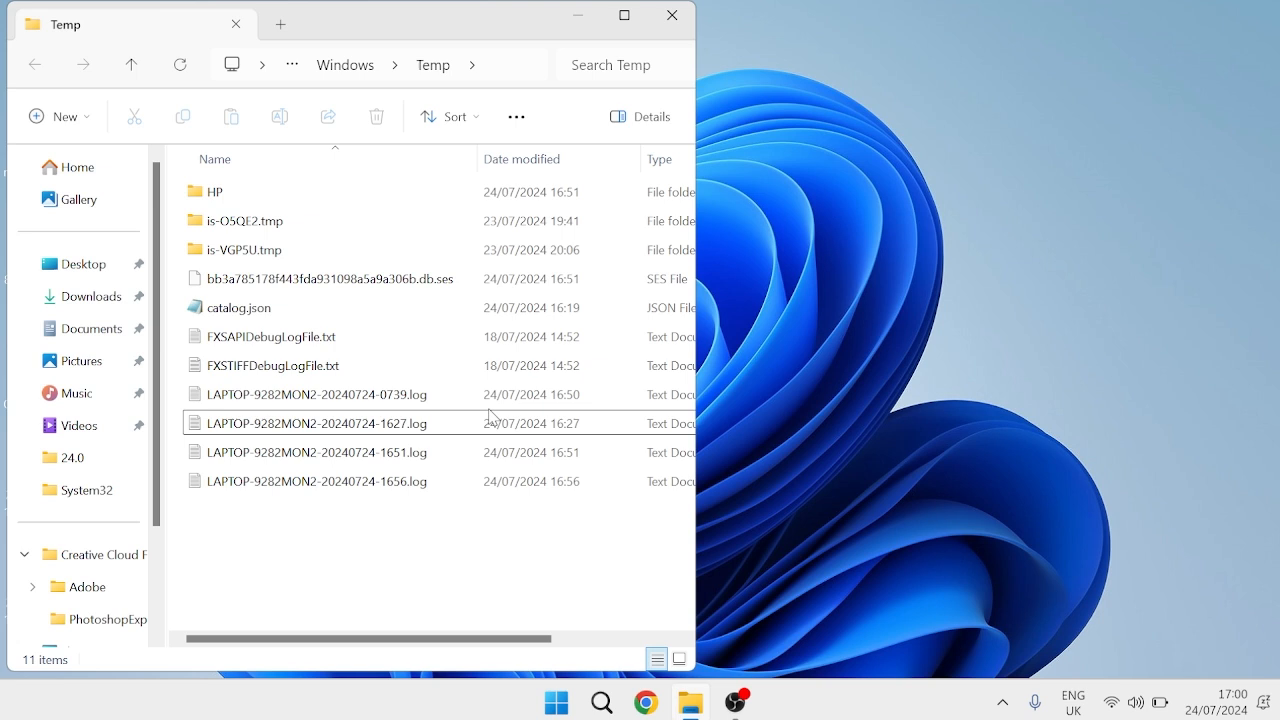
# Step: Delete all files and folders in the Windows Temp folder and close its window
pyautogui.hotkey('ctrl', 'a')
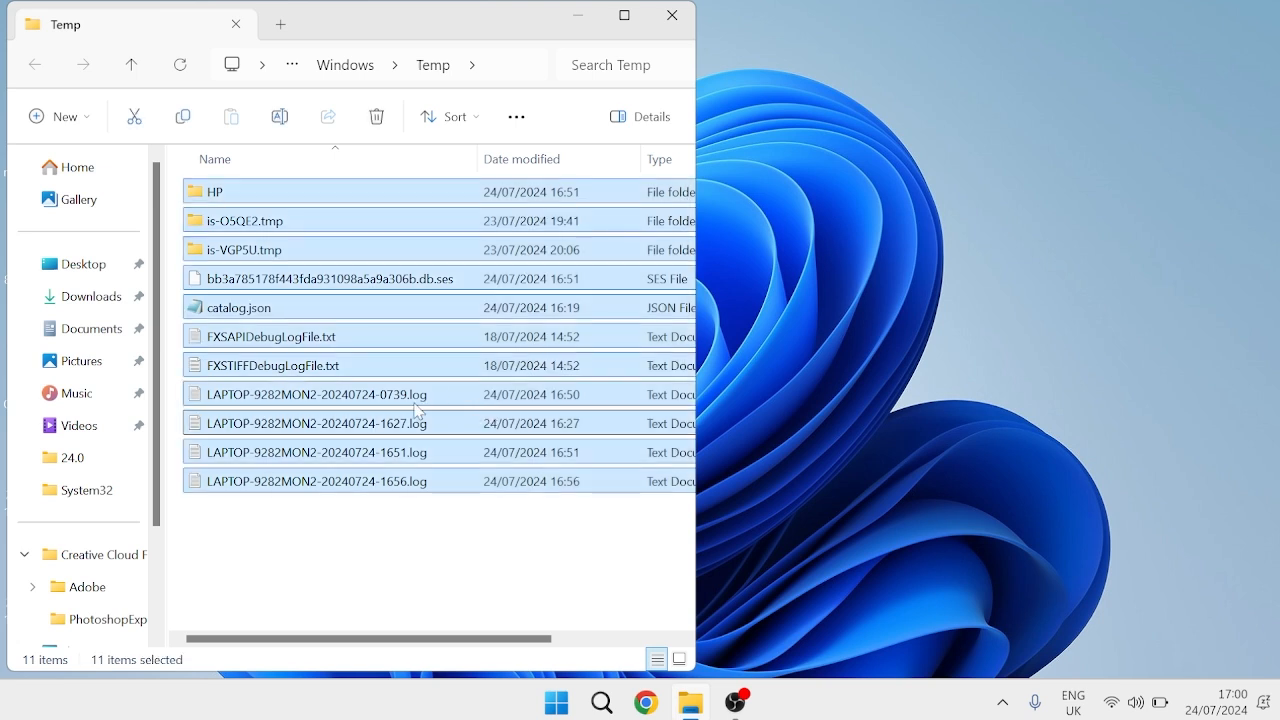
pyautogui.rightClick(573, 337)
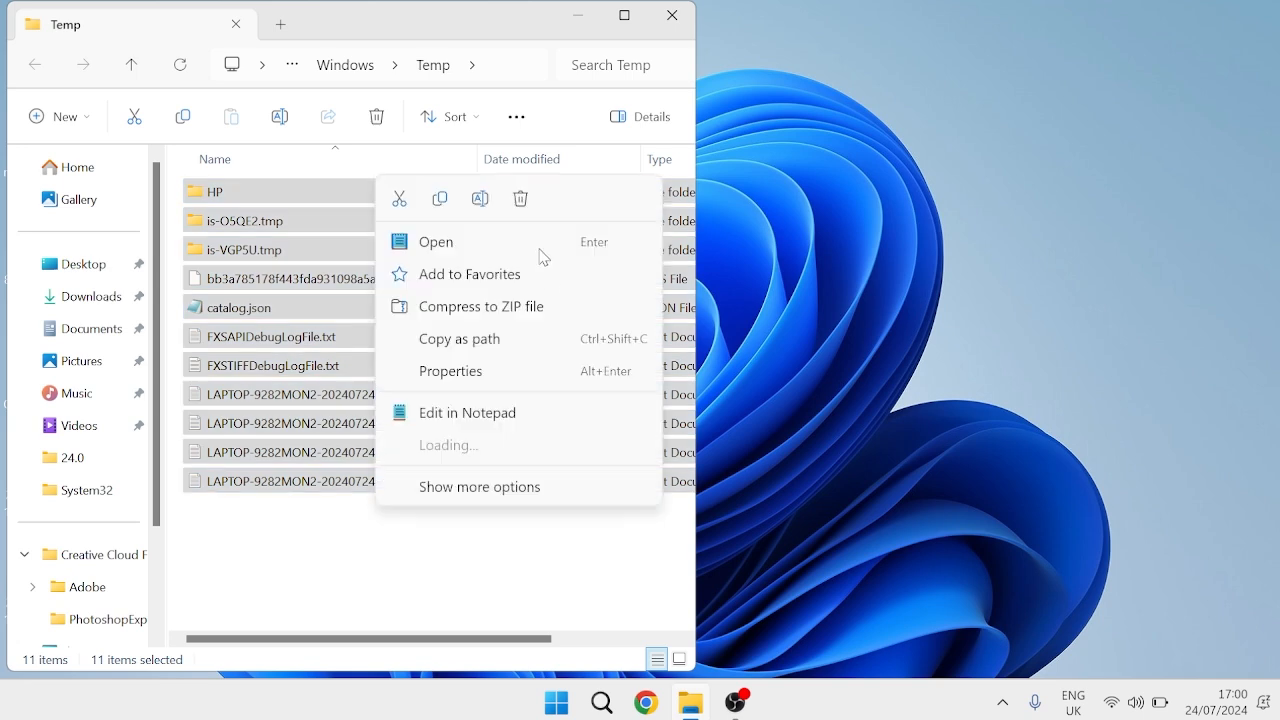
pyautogui.click(523, 197)
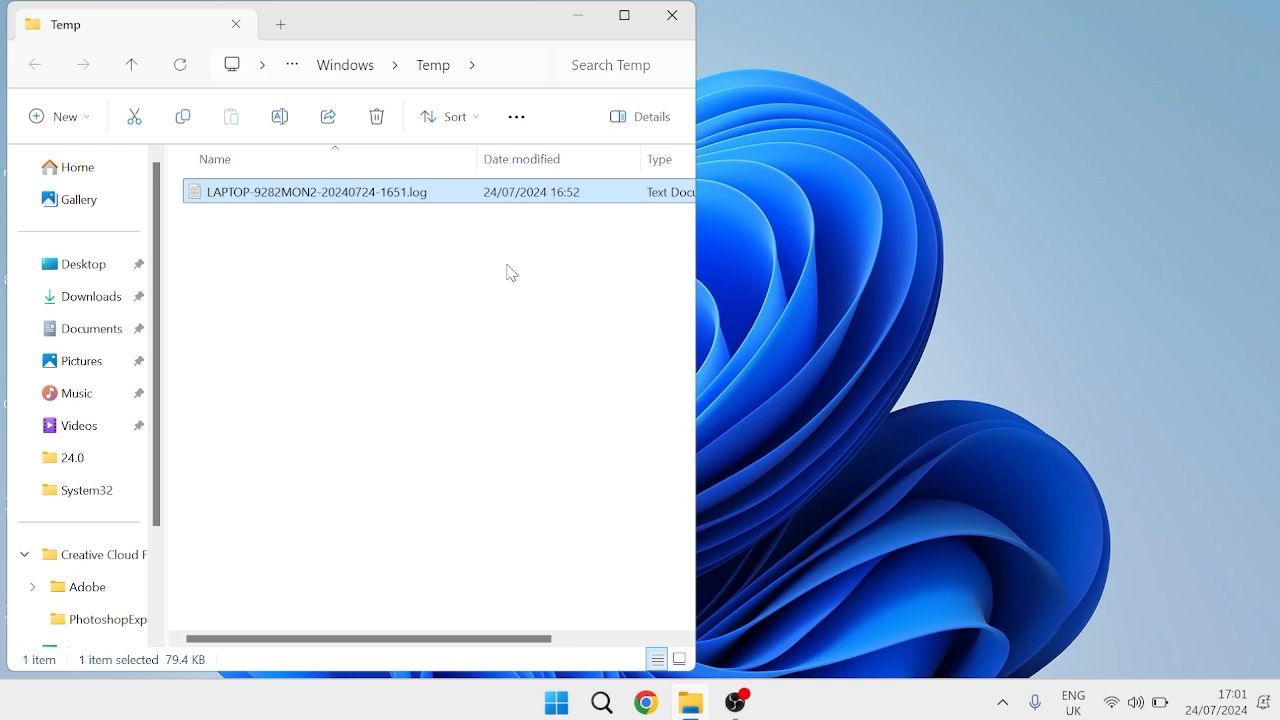
pyautogui.click(672, 15)
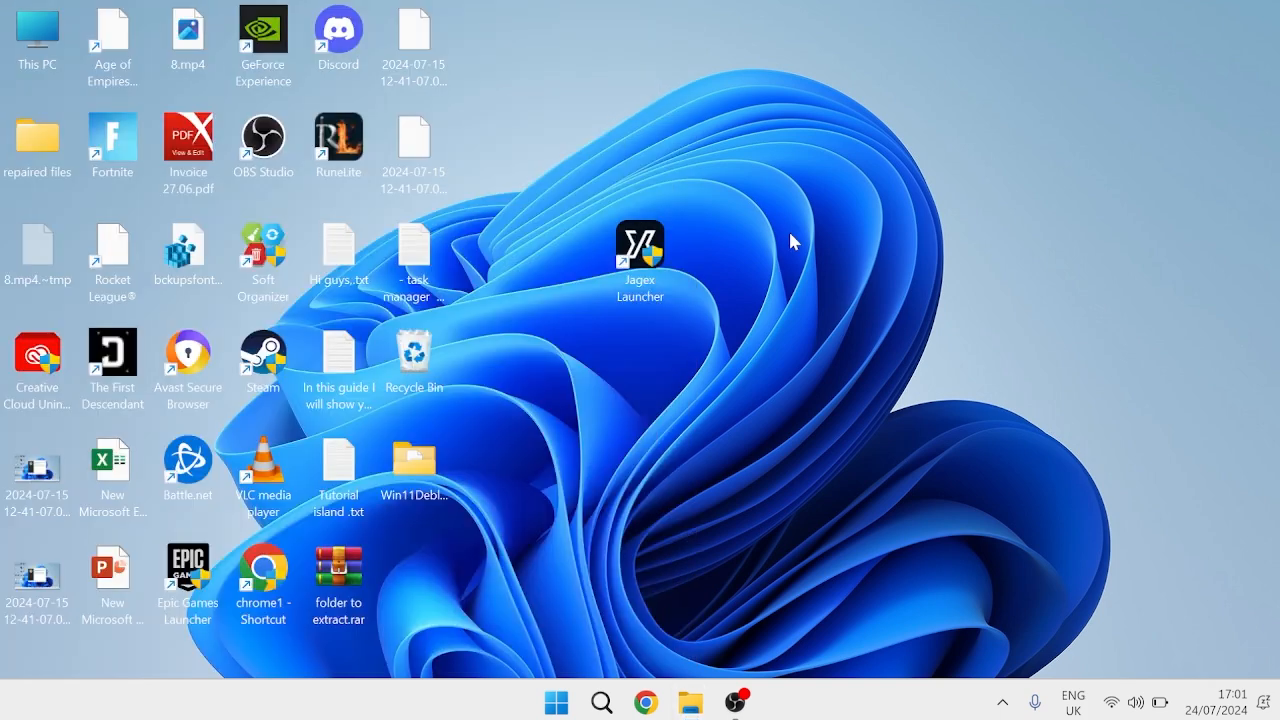
# Step: Open the user's local Temp folder by running %temp% from the Run dialog
pyautogui.press('super')
pyautogui.write('run')
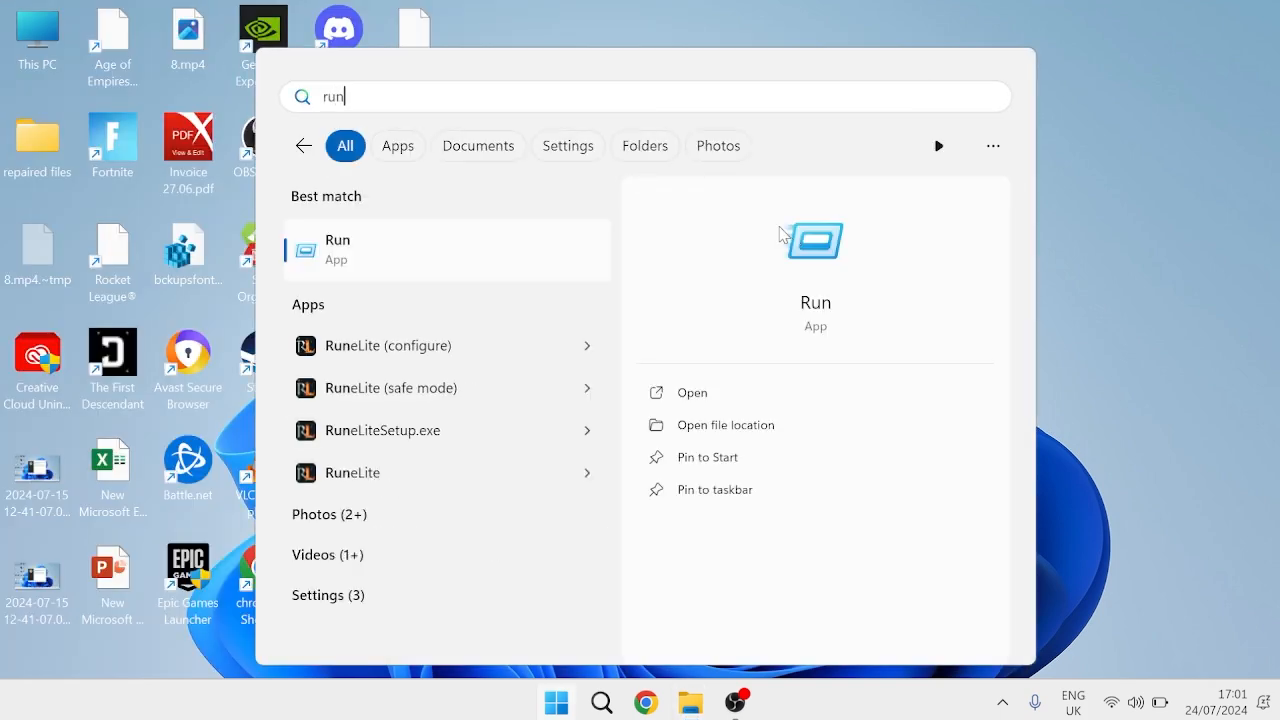
pyautogui.click(474, 249)
pyautogui.write('%temp%')
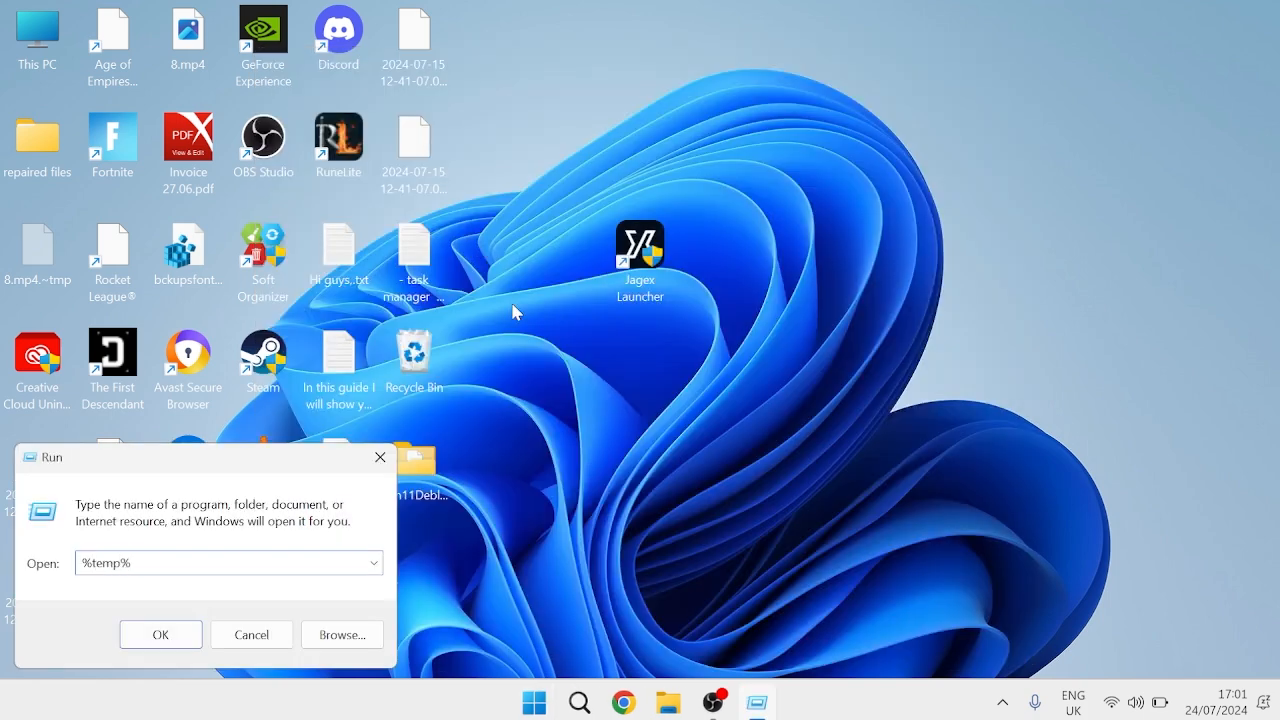
pyautogui.press('Return')
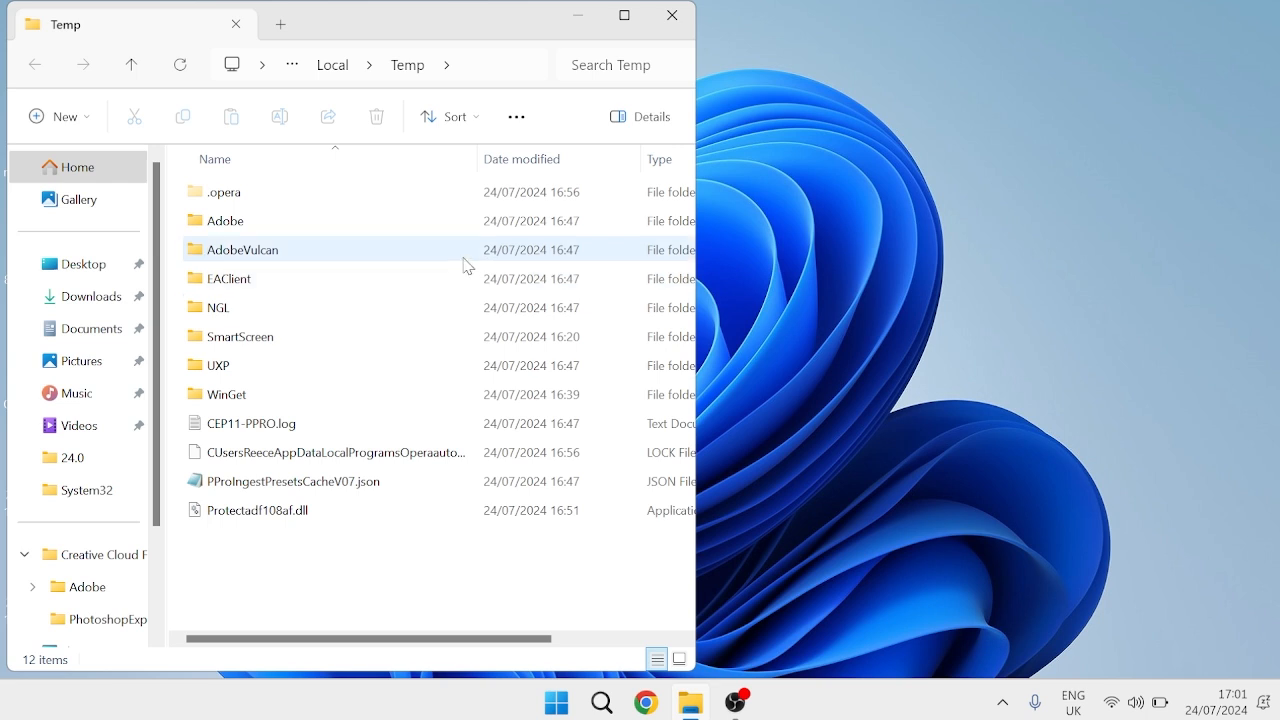
# Step: Delete everything in the local Temp folder and close its window
pyautogui.hotkey('ctrl', 'a')
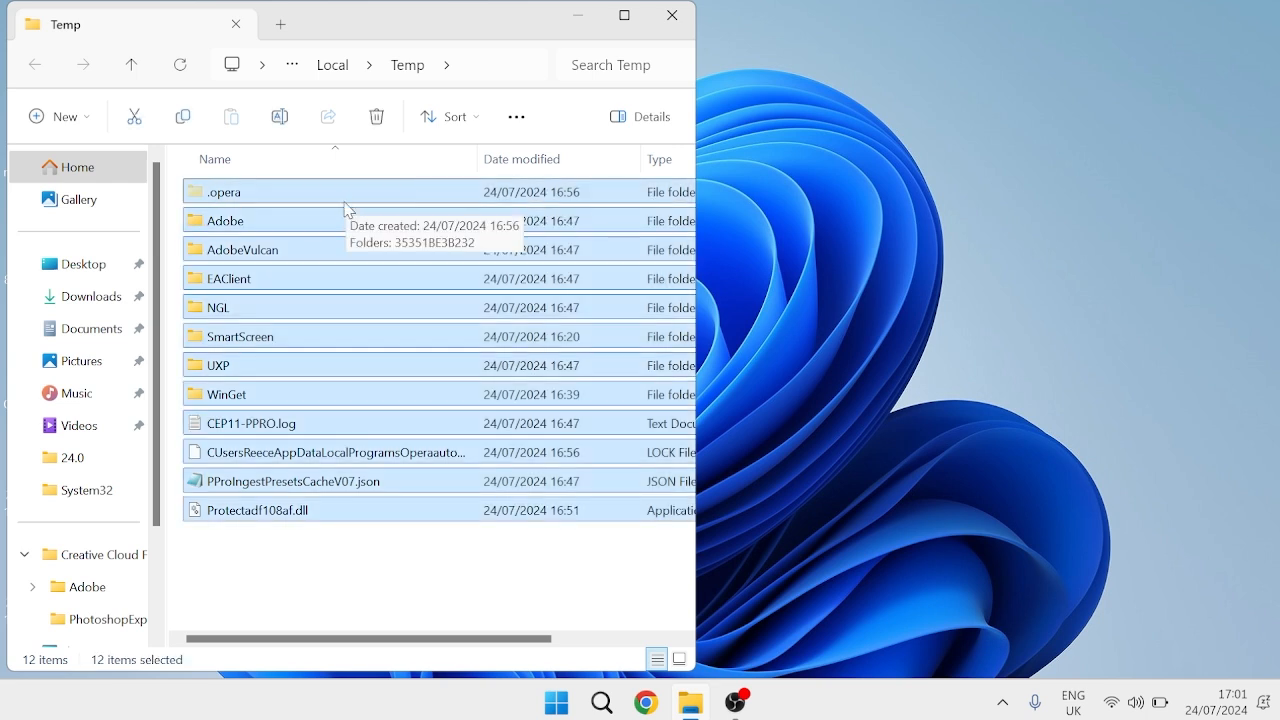
pyautogui.rightClick(349, 197)
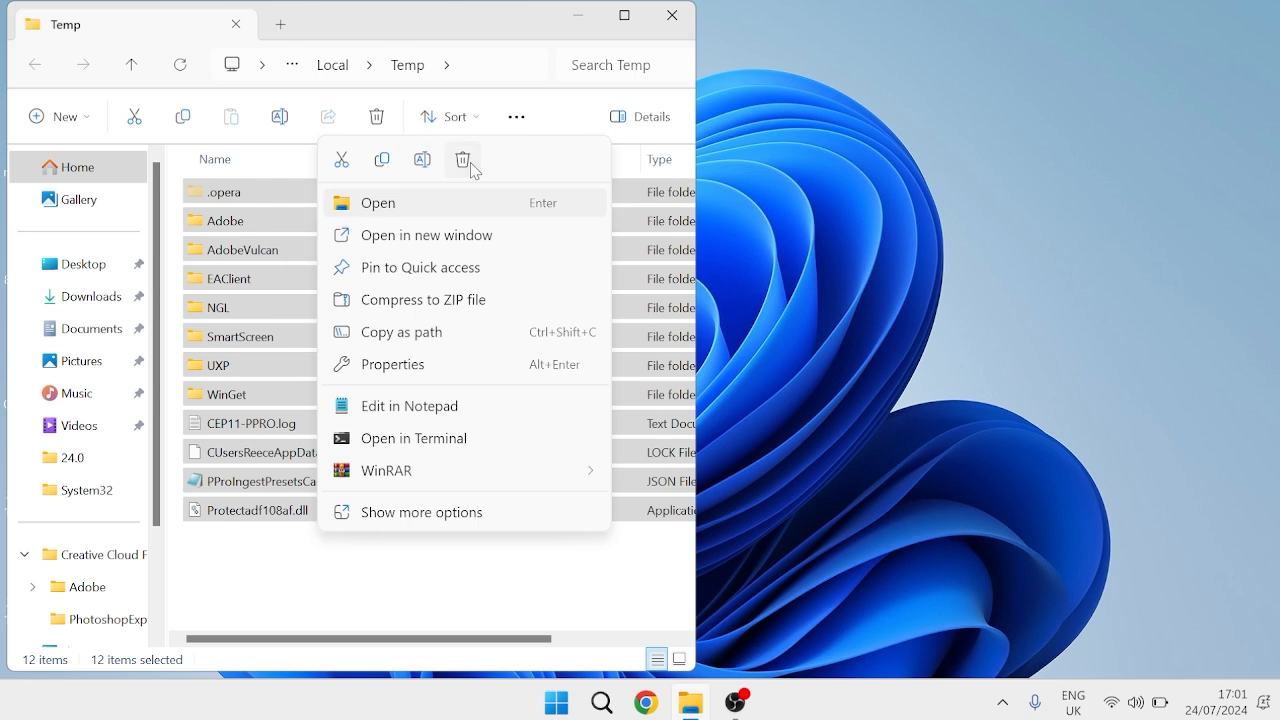
pyautogui.click(469, 164)
pyautogui.click(672, 16)
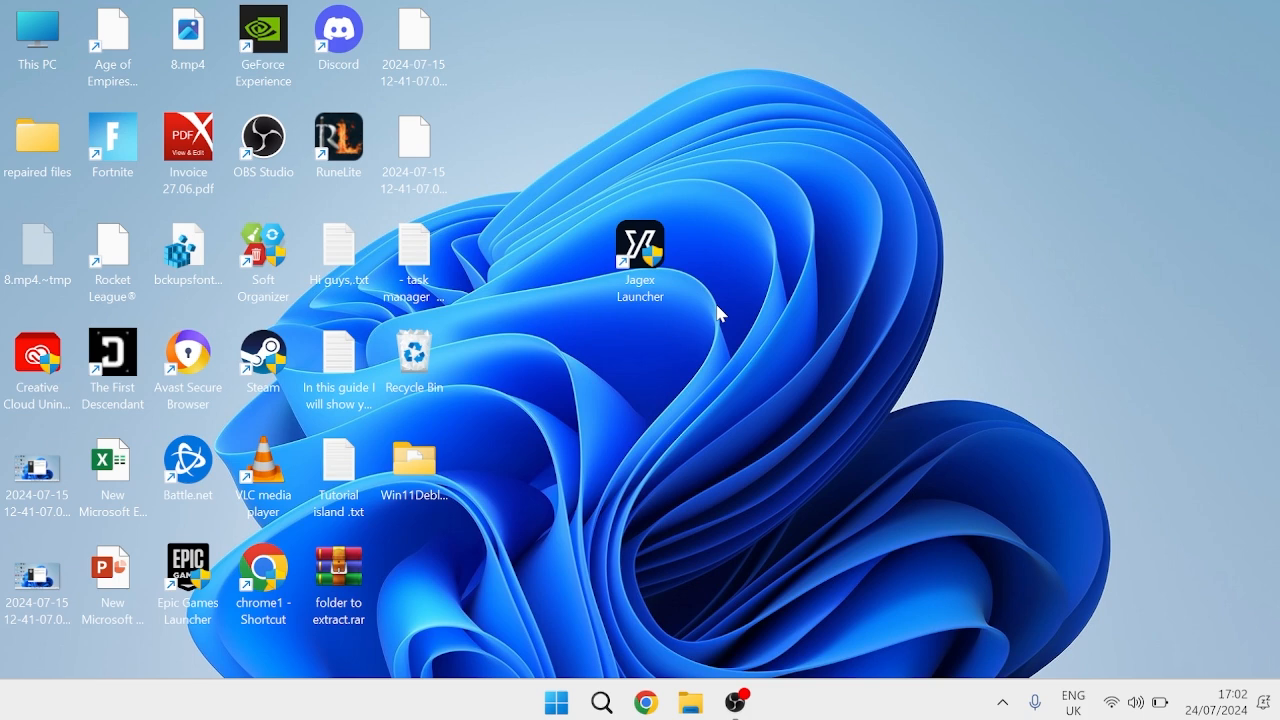
# Step: Open Disk Cleanup for the C: drive through a Windows search and extend the scan to system files
pyautogui.press('super')
pyautogui.write('disk')
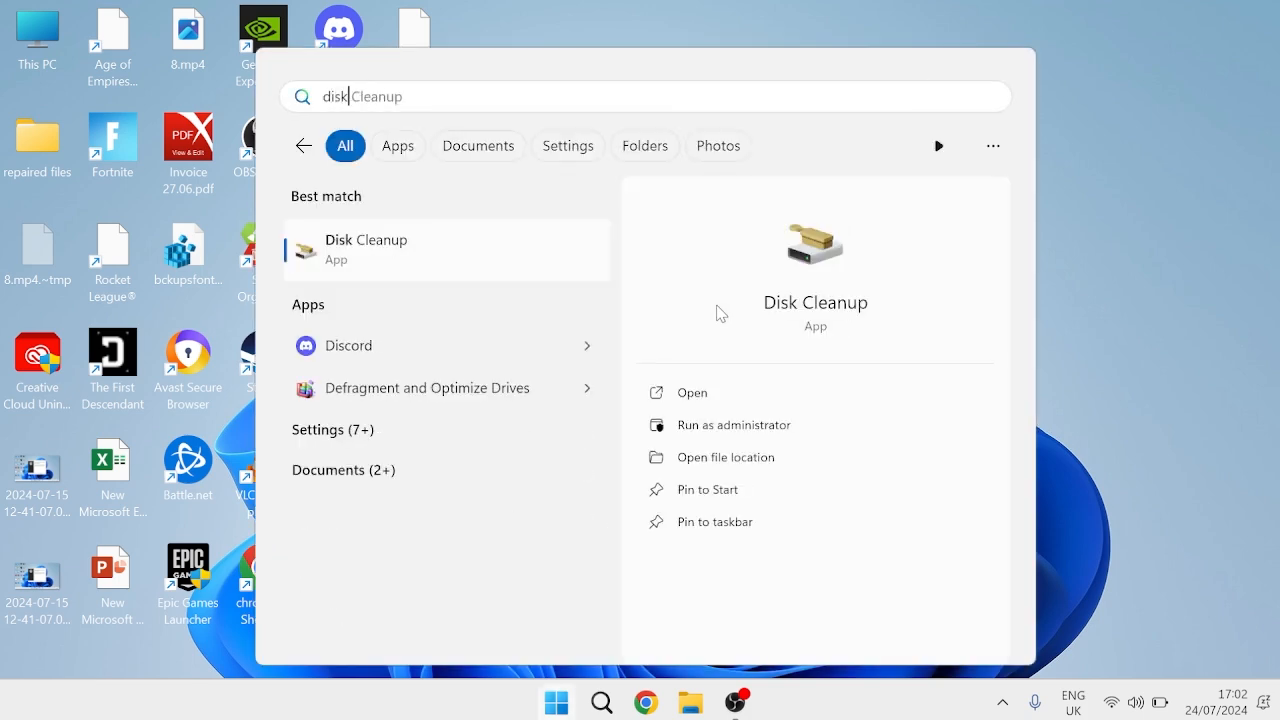
pyautogui.write(' cleanup')
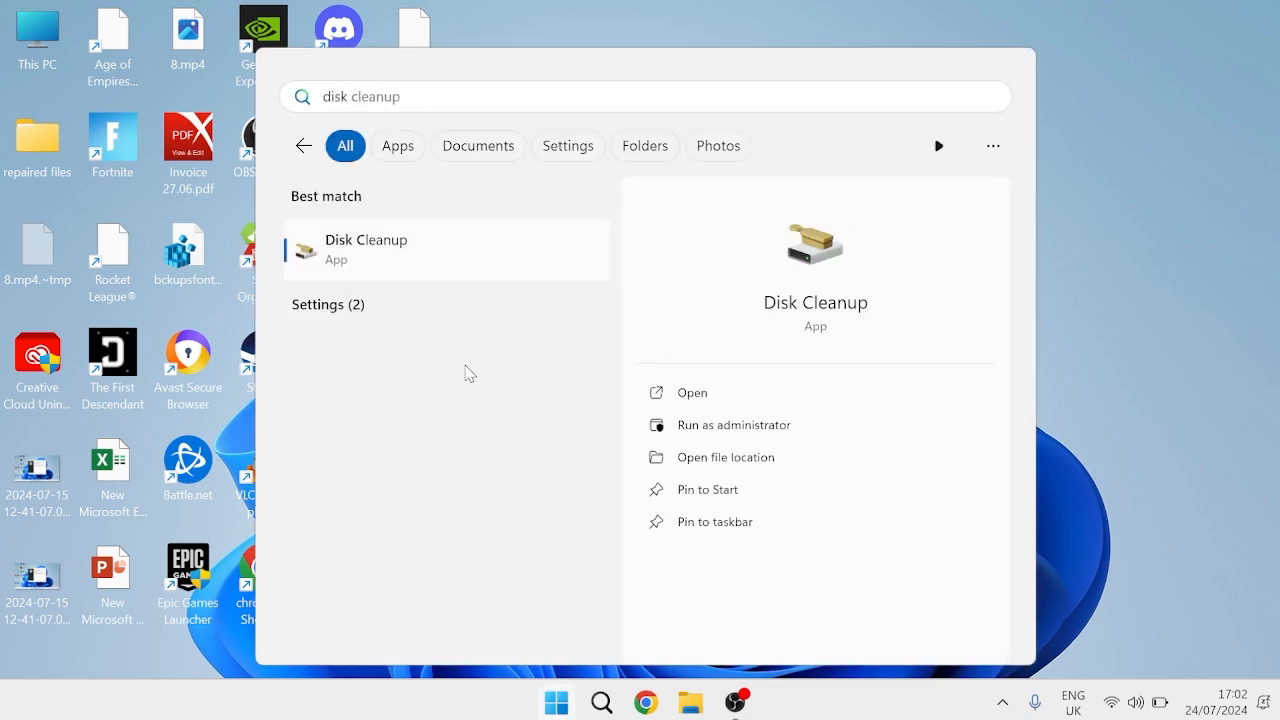
pyautogui.click(413, 259)
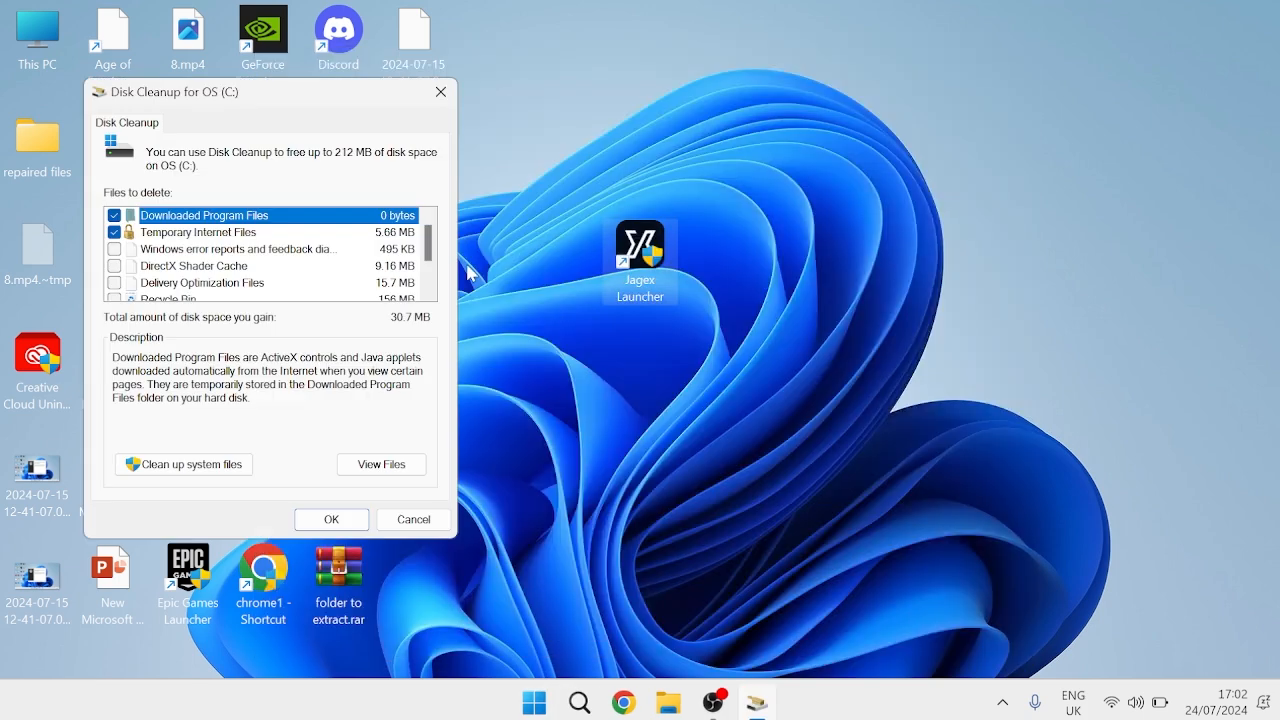
pyautogui.click(184, 465)
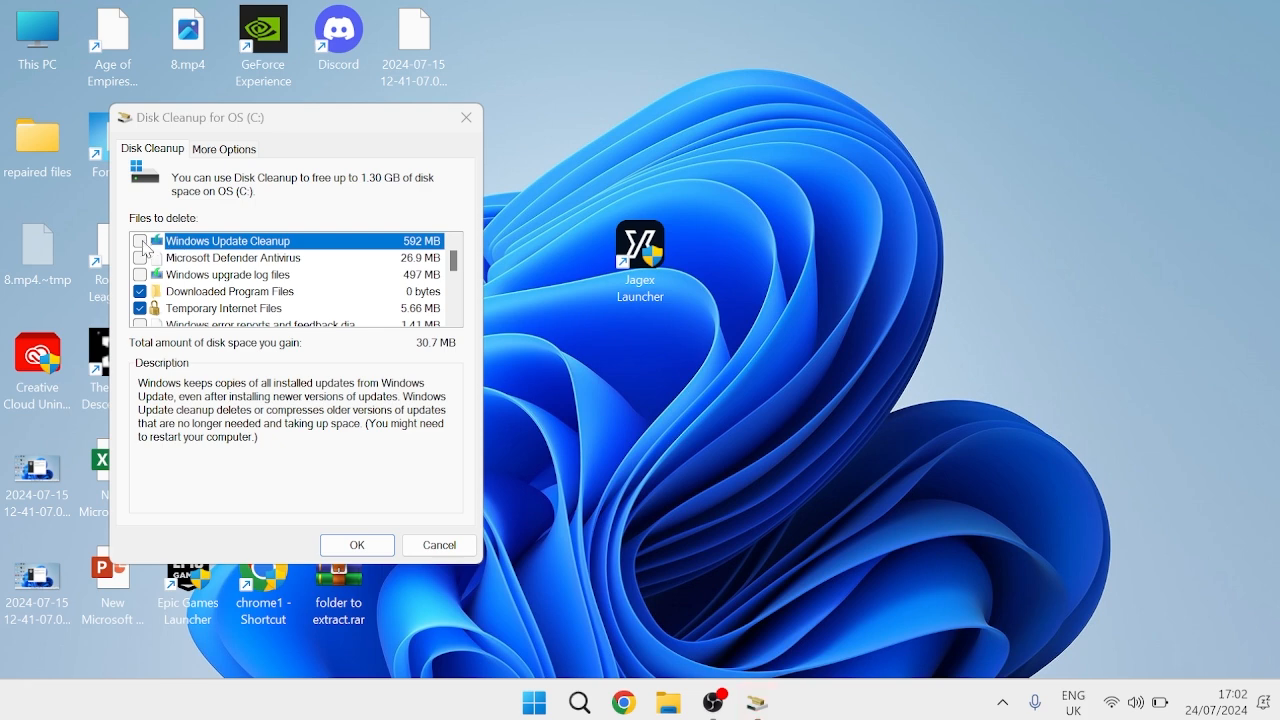
# Step: Mark Windows Update Cleanup, Microsoft Defender Antivirus, Windows upgrade log files, Windows error reports, DirectX Shader Cache, Delivery Optimization Files and Recycle Bin for deletion
pyautogui.click(140, 241)
pyautogui.click(140, 258)
pyautogui.click(140, 275)
pyautogui.scroll(-1, 158, 298)
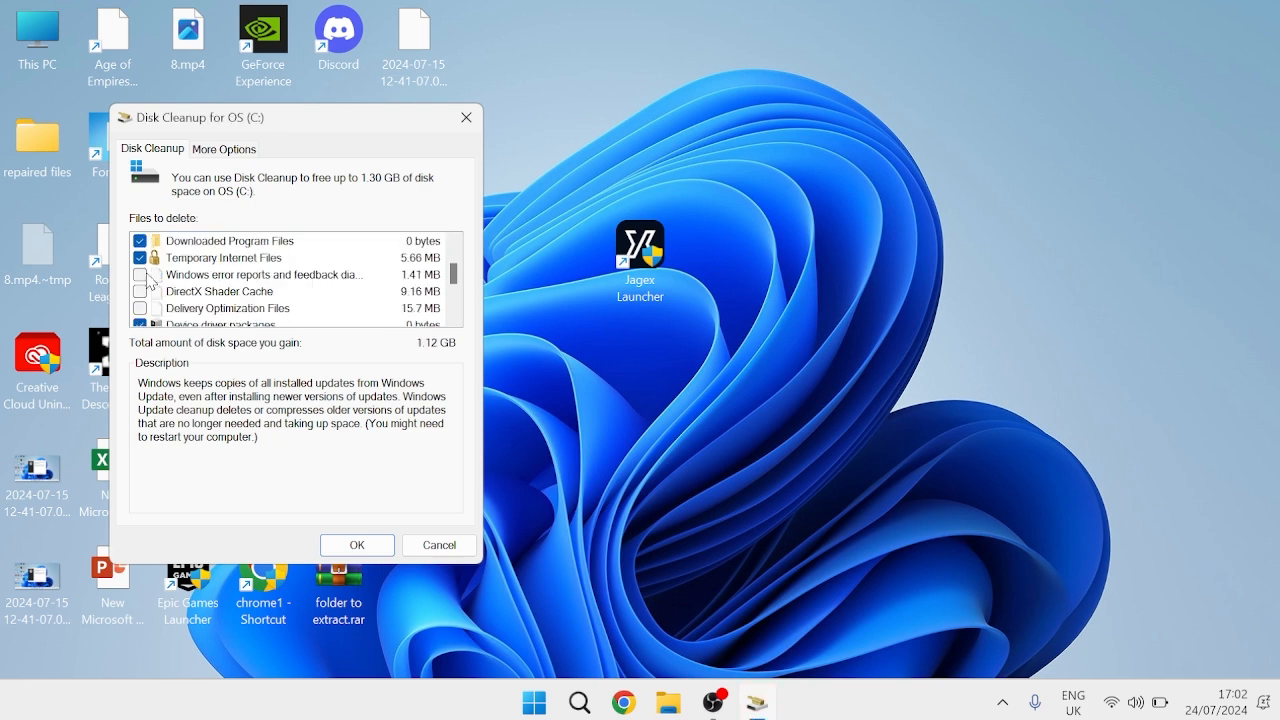
pyautogui.click(140, 275)
pyautogui.click(140, 292)
pyautogui.click(140, 308)
pyautogui.scroll(-1, 158, 290)
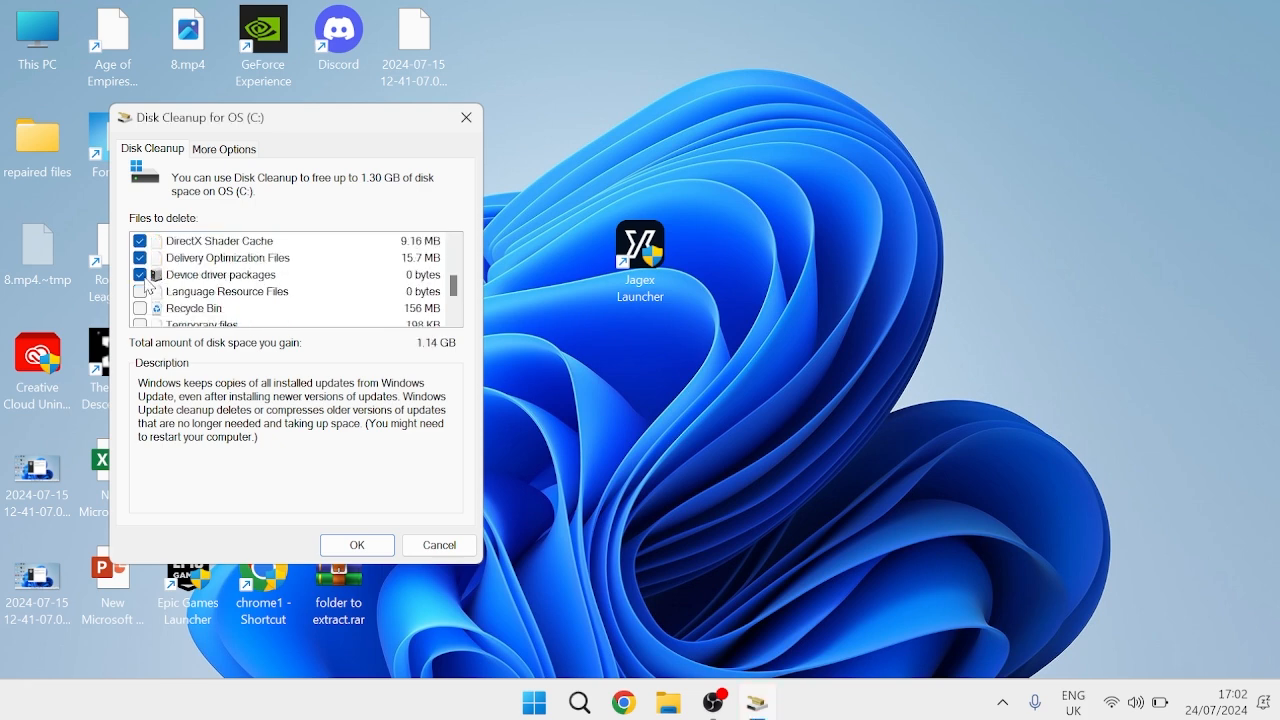
pyautogui.click(140, 309)
pyautogui.scroll(1, 140, 320)
pyautogui.scroll(1, 200, 281)
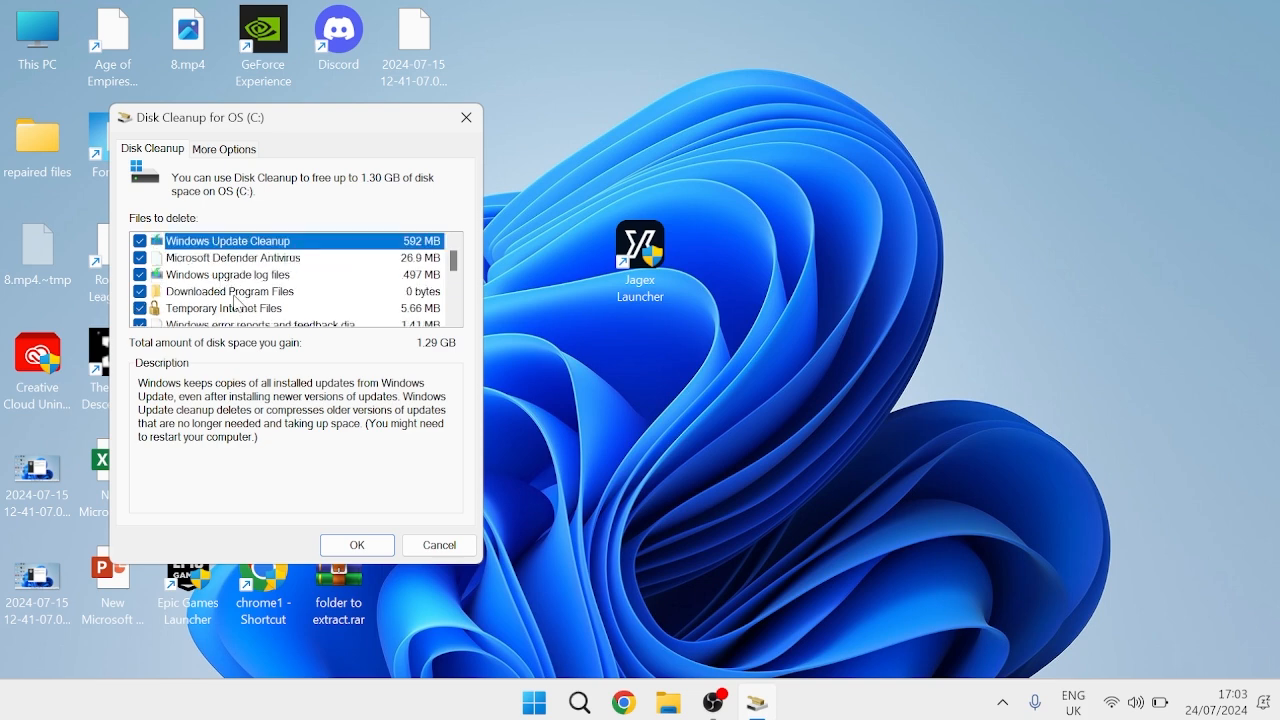
# Step: Keep Downloaded Program Files included in the cleanup and permanently delete all marked files
pyautogui.click(141, 293)
pyautogui.click(140, 292)
pyautogui.click(372, 551)
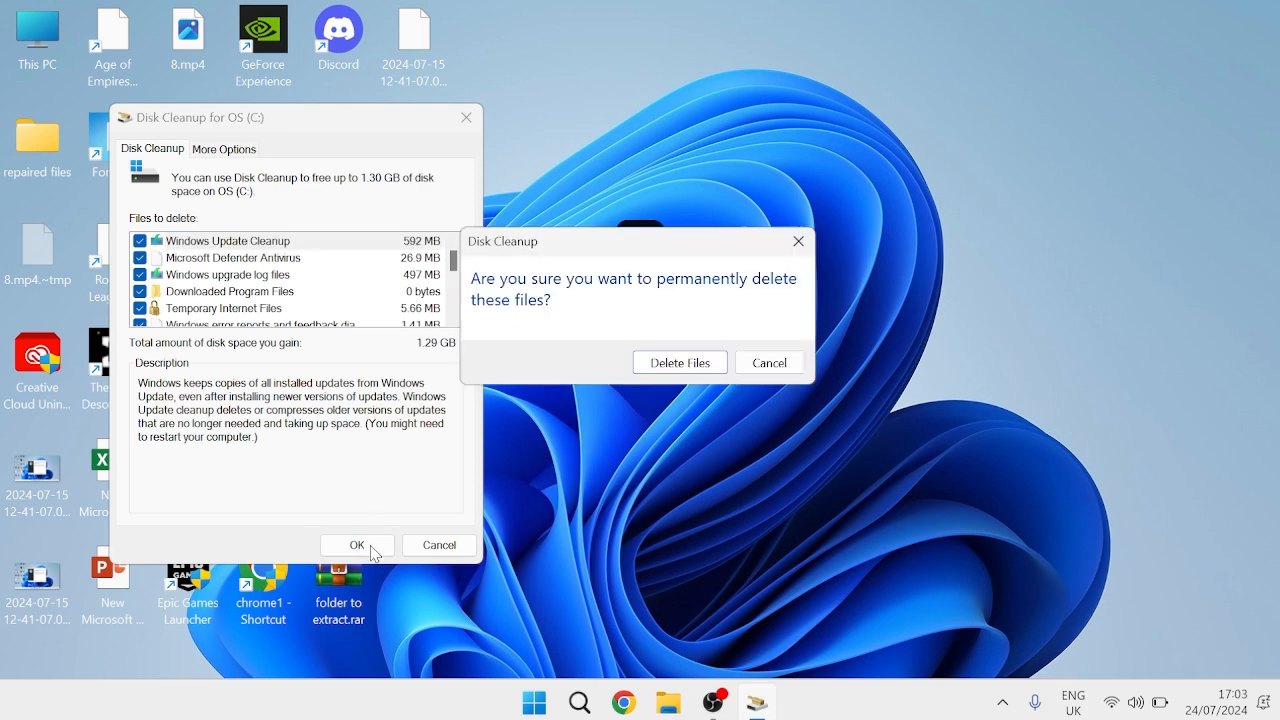
pyautogui.click(701, 364)
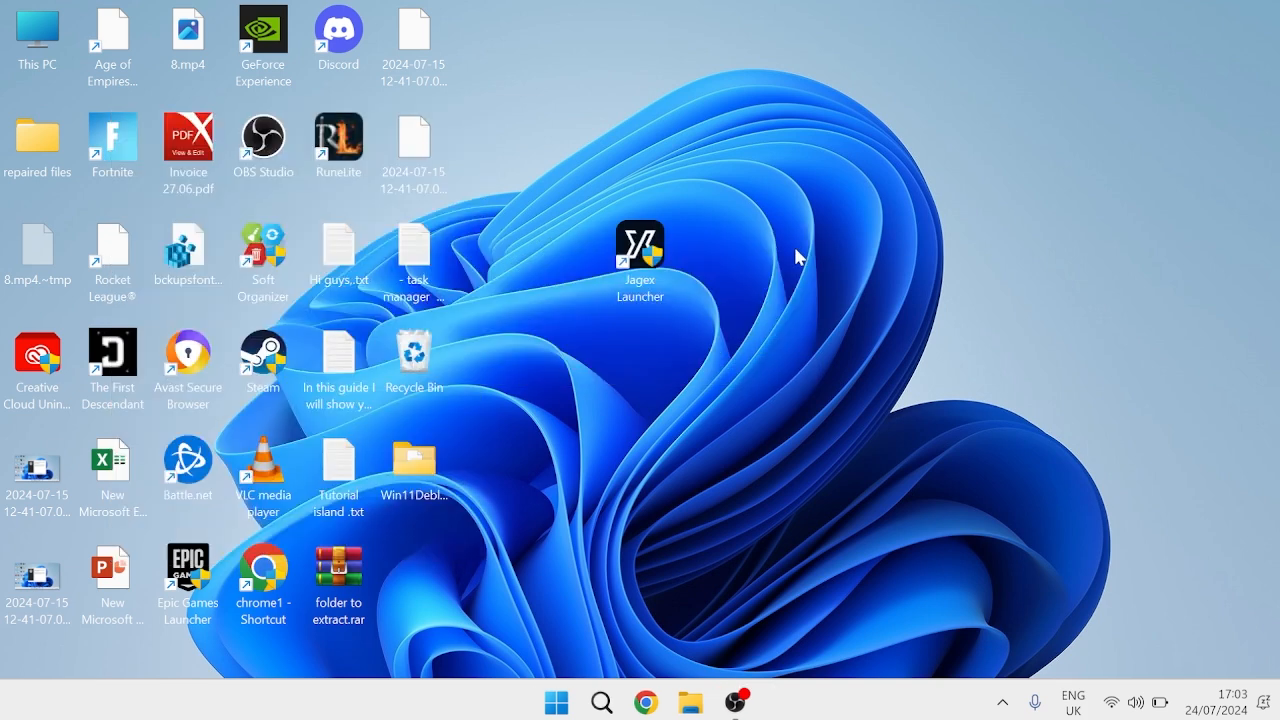
# Step: Open the Storage Sense page in the System storage settings of Windows
pyautogui.press('super')
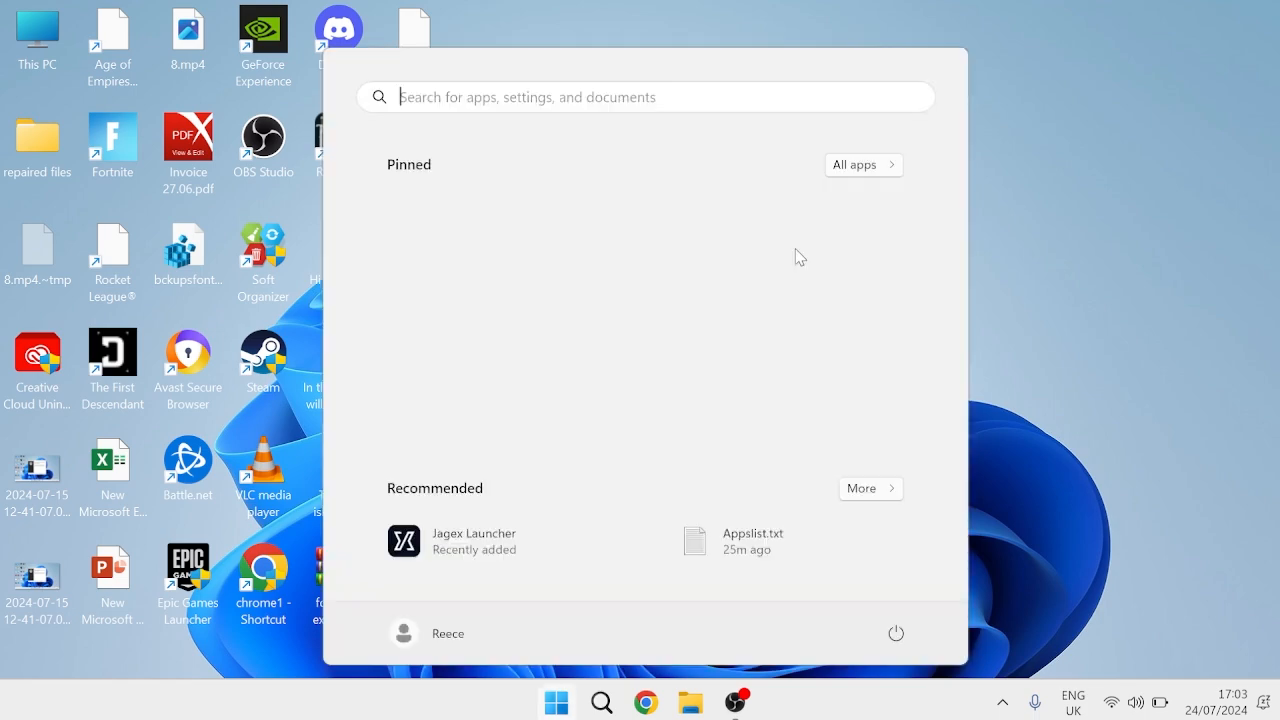
pyautogui.write('settings')
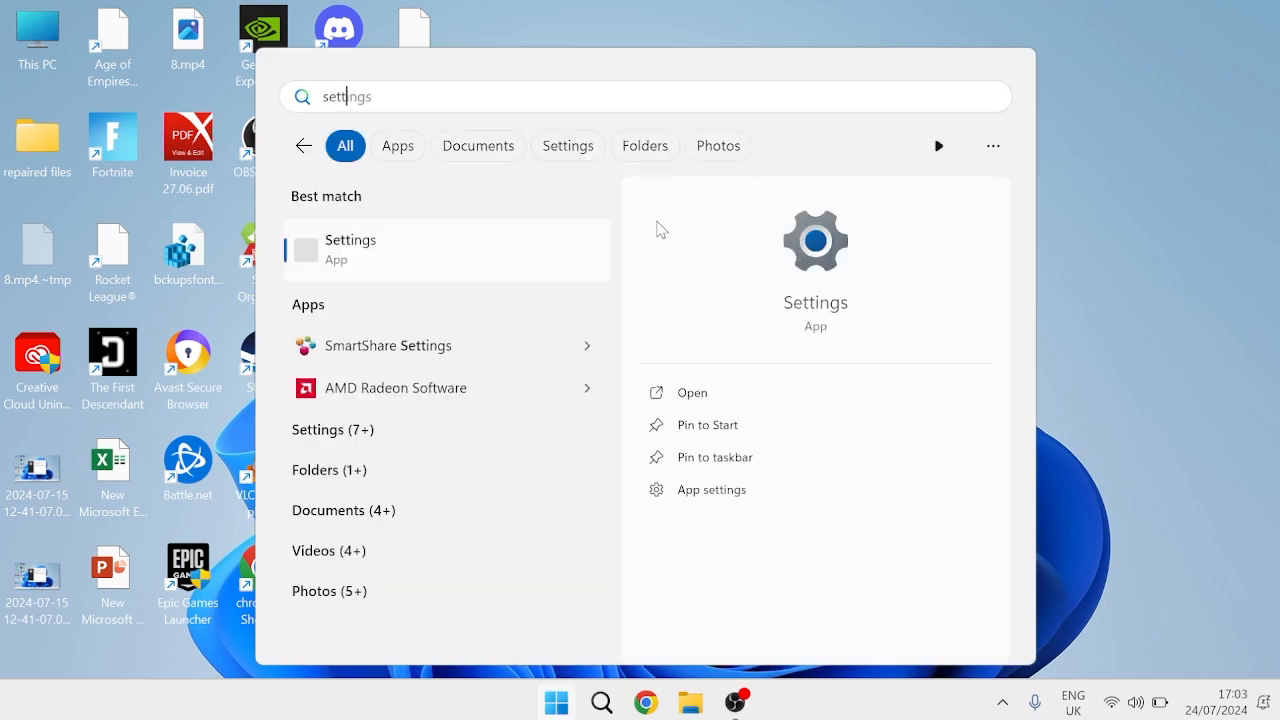
pyautogui.click(586, 240)
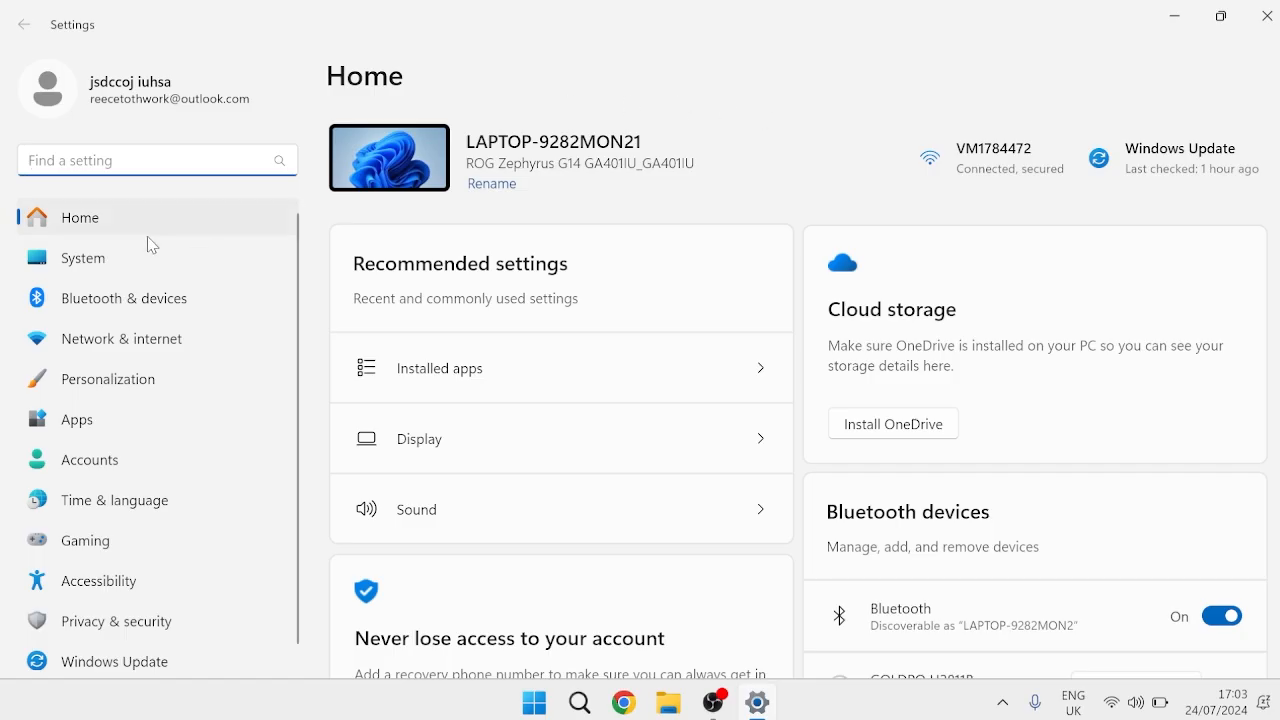
pyautogui.click(145, 262)
pyautogui.scroll(-5, 626, 334)
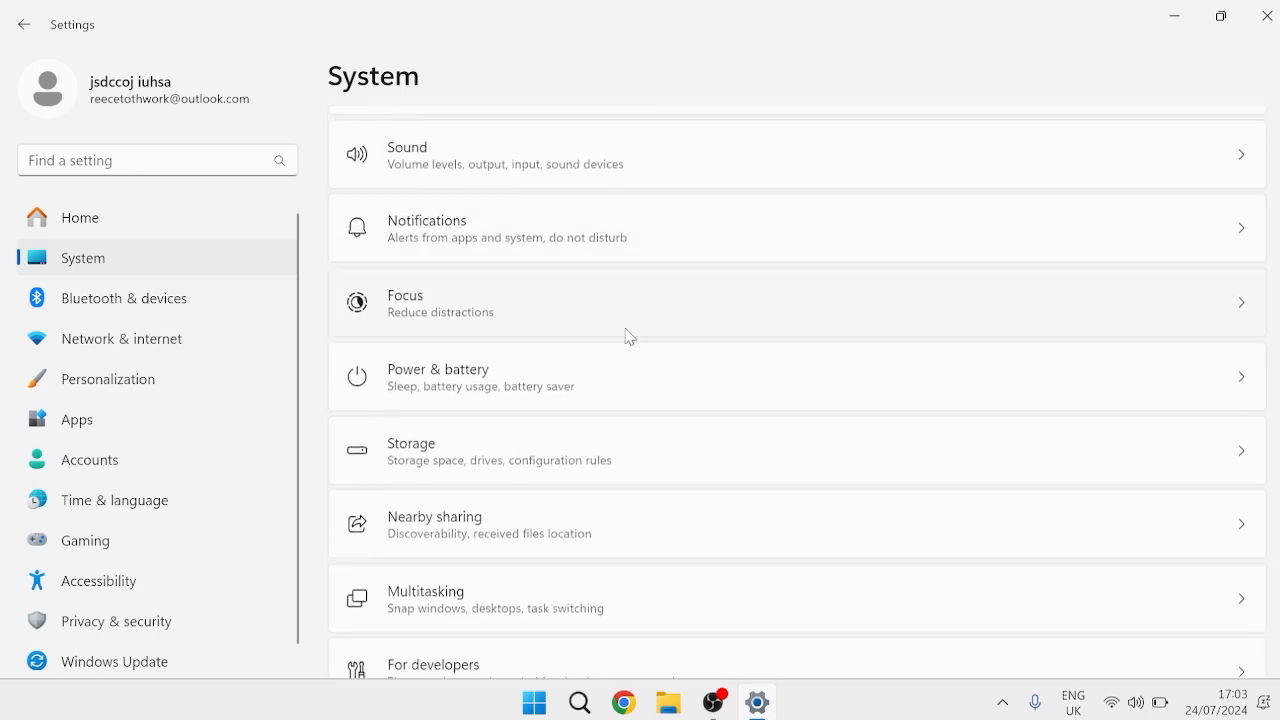
pyautogui.click(502, 391)
pyautogui.scroll(-3, 435, 243)
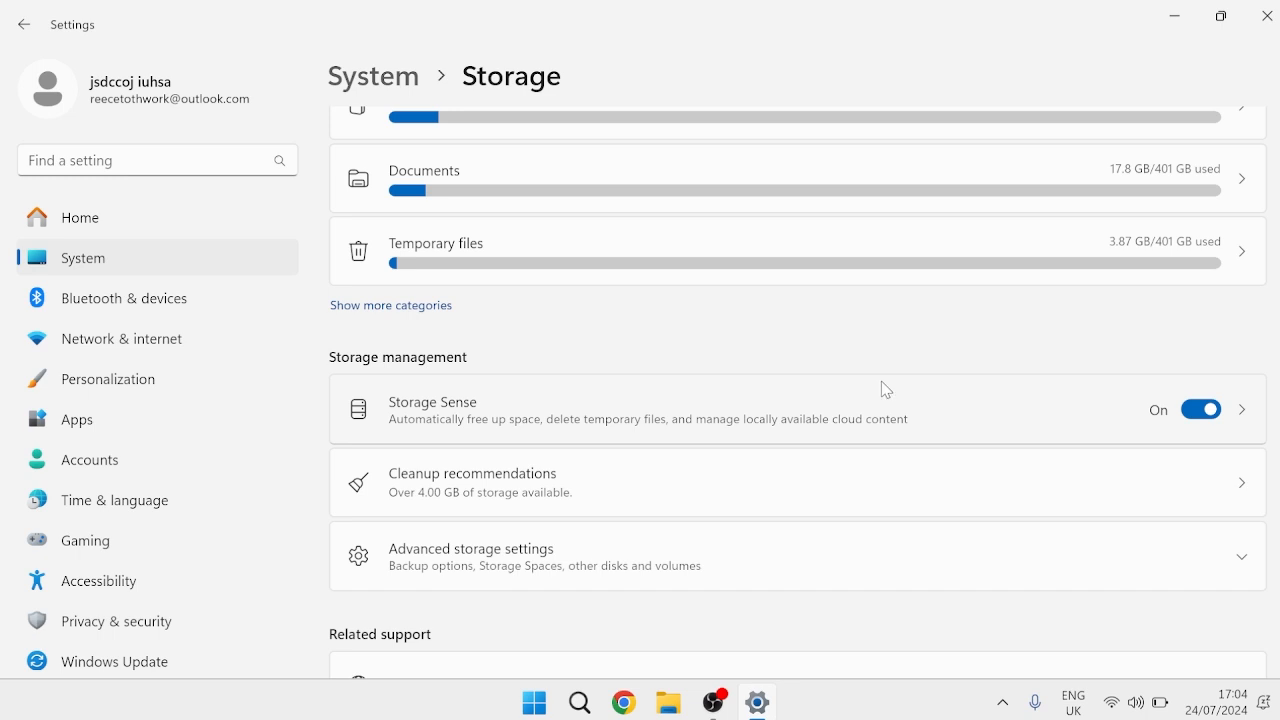
pyautogui.click(443, 410)
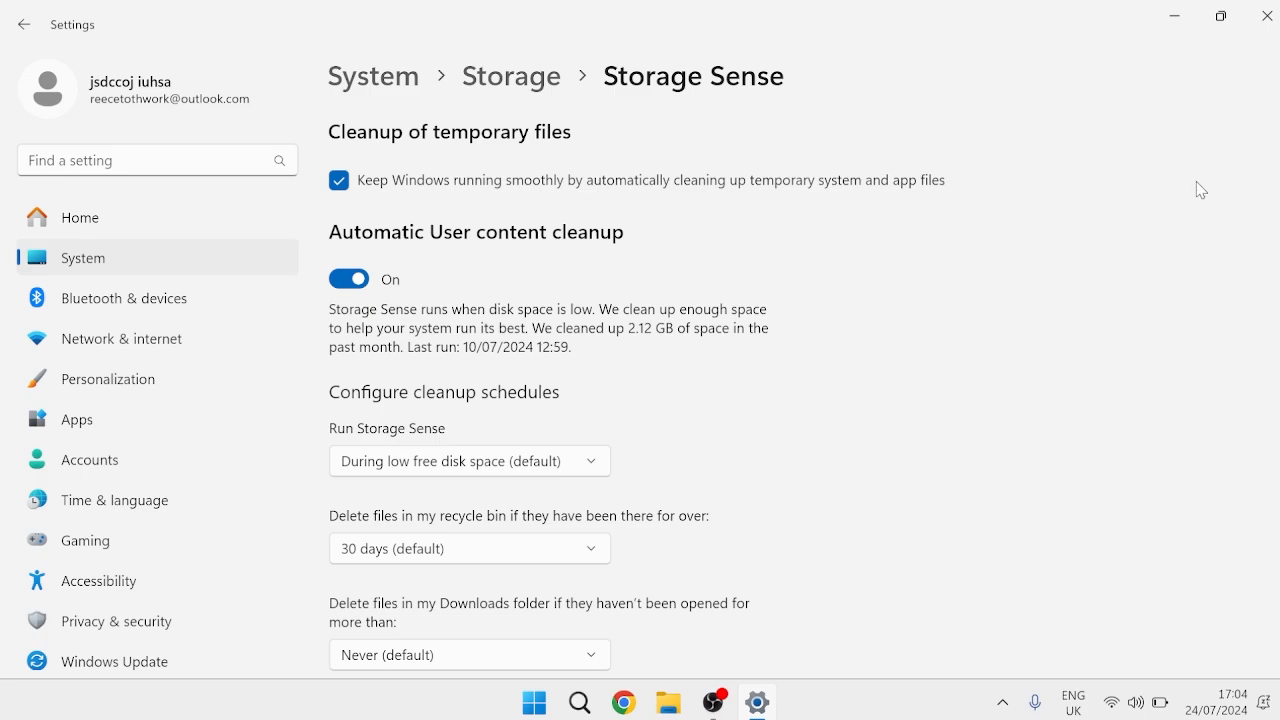
# Step: Close the Settings window and open the Services console through a Windows search for "services"
pyautogui.click(1266, 12)
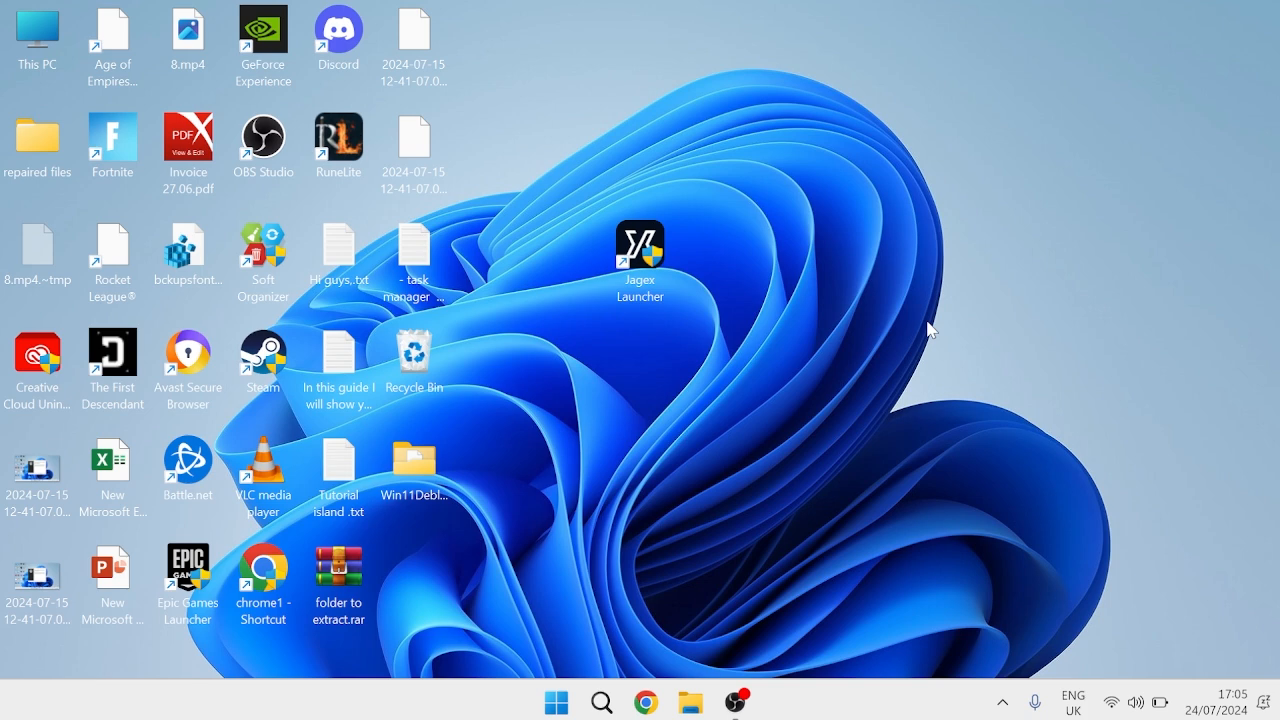
pyautogui.press('super')
pyautogui.write('services')
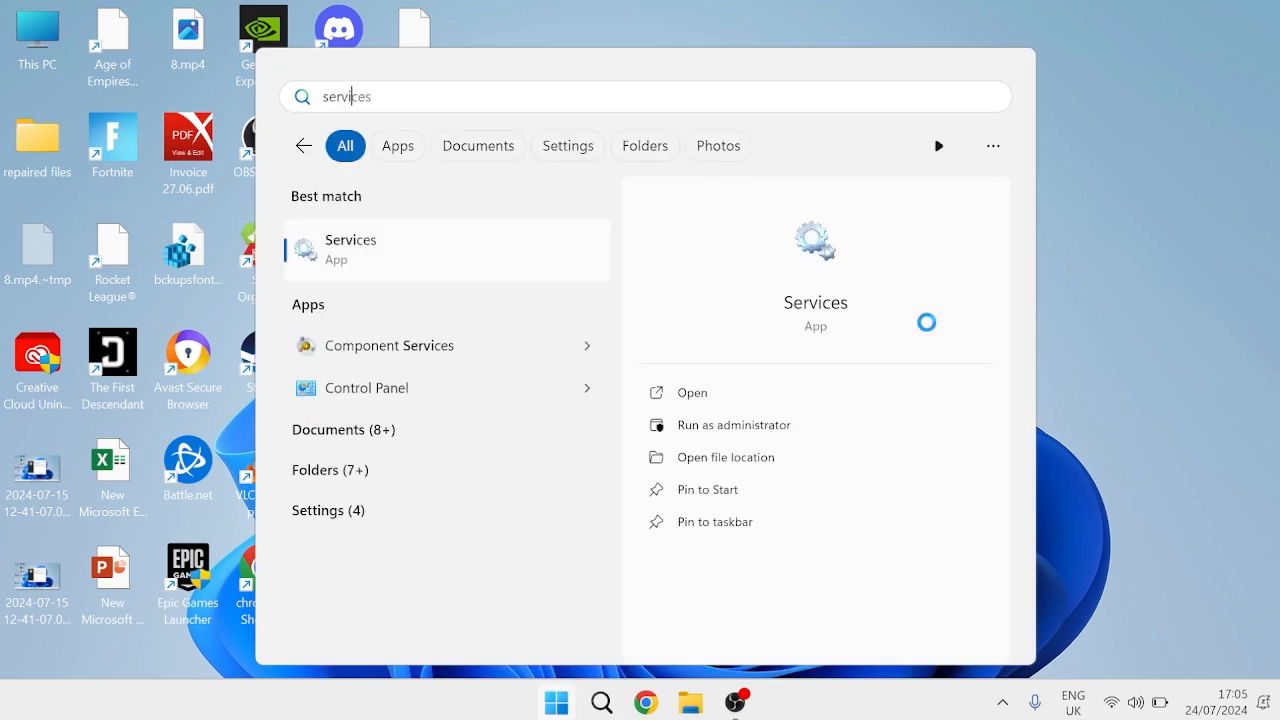
pyautogui.click(557, 246)
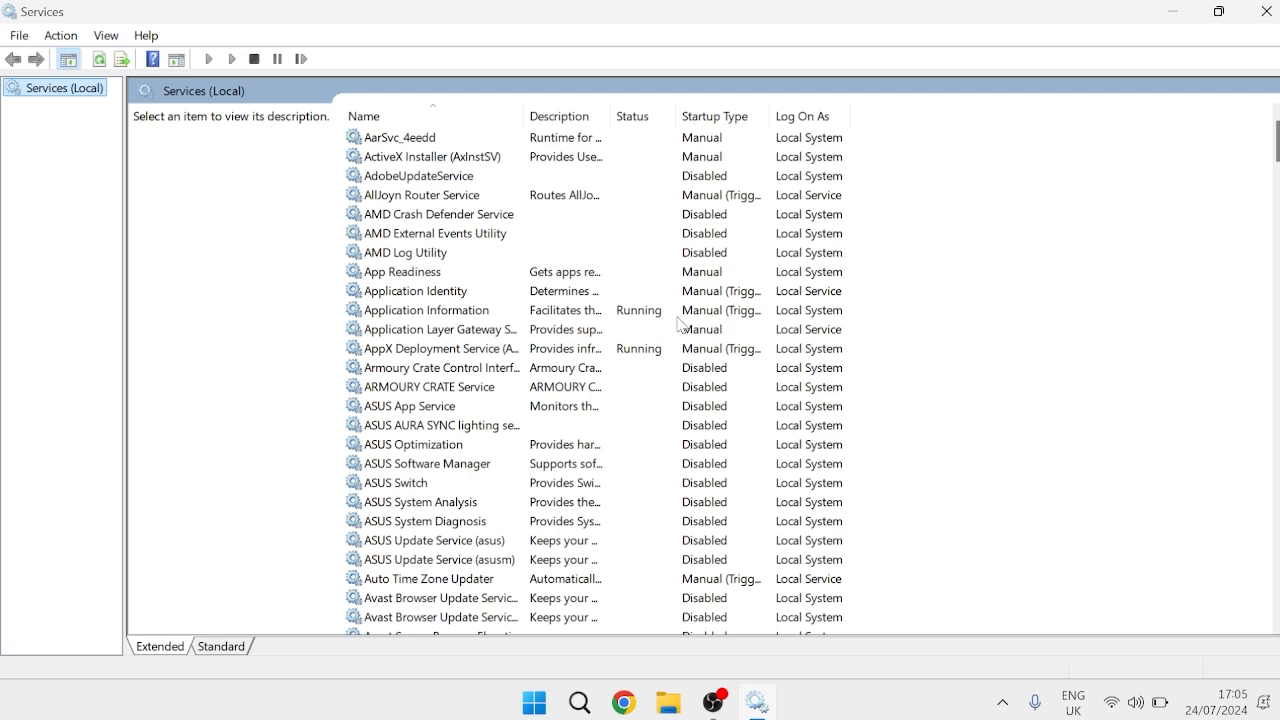
# Step: Set the startup type of the Connected User Experiences and Telemetry service to Disabled and apply it
pyautogui.click(830, 313)
pyautogui.scroll(-4, 780, 320)
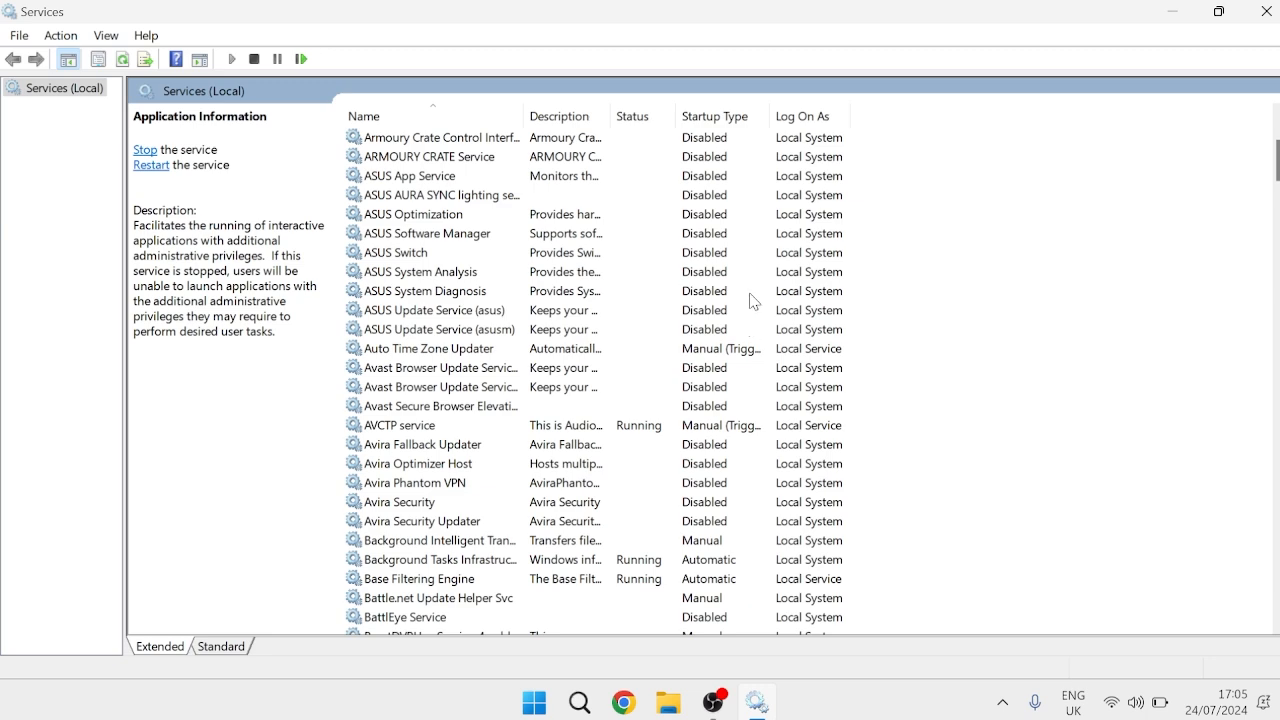
pyautogui.scroll(-2, 700, 305)
pyautogui.scroll(-9, 645, 305)
pyautogui.click(455, 350)
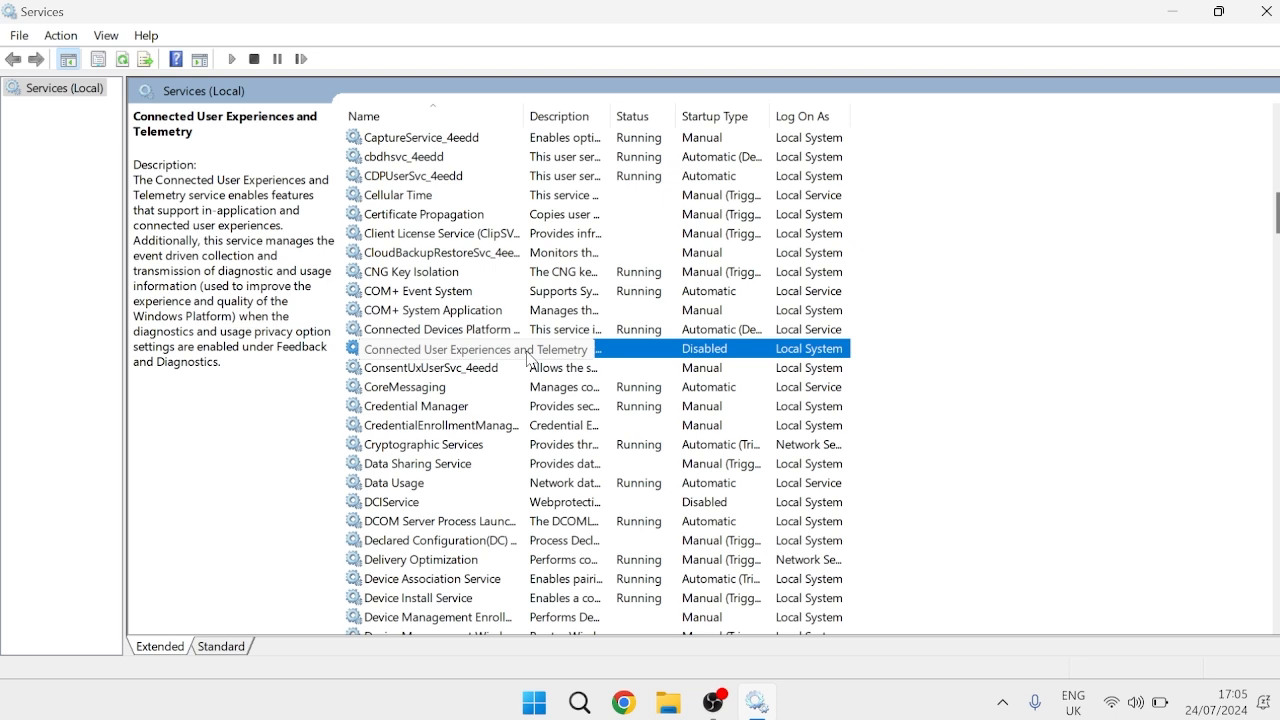
pyautogui.doubleClick(488, 358)
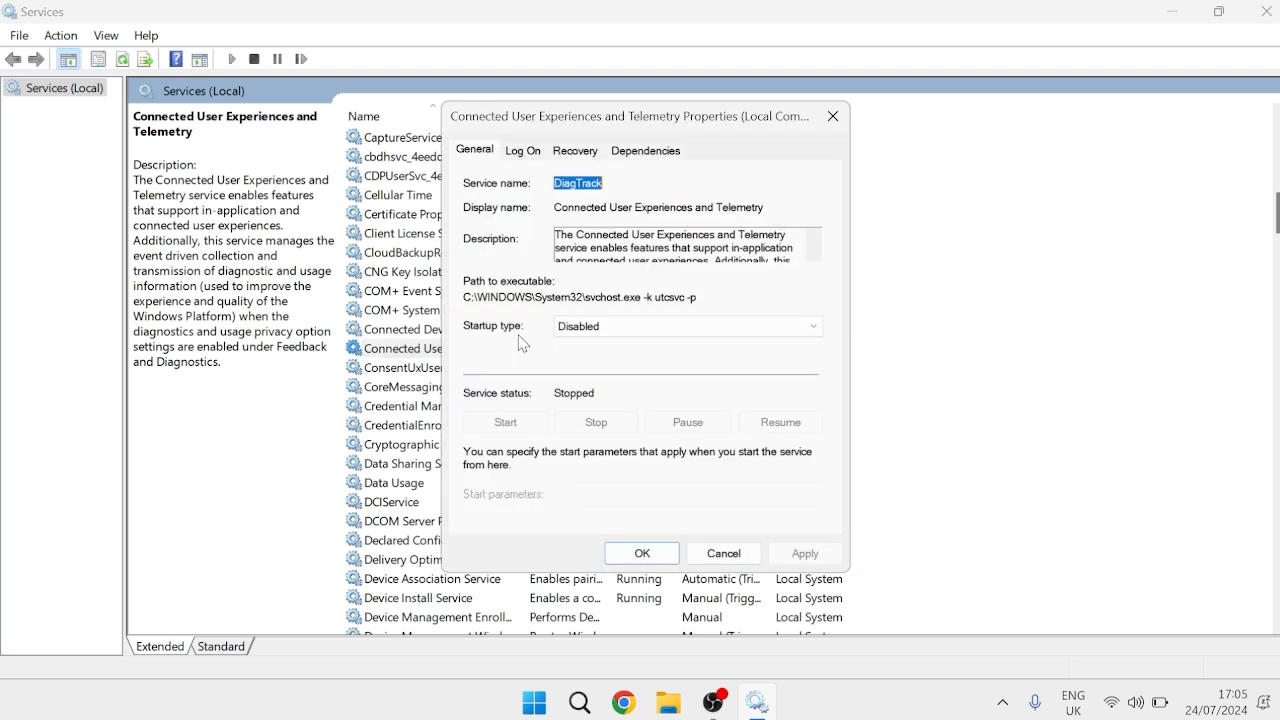
pyautogui.click(580, 328)
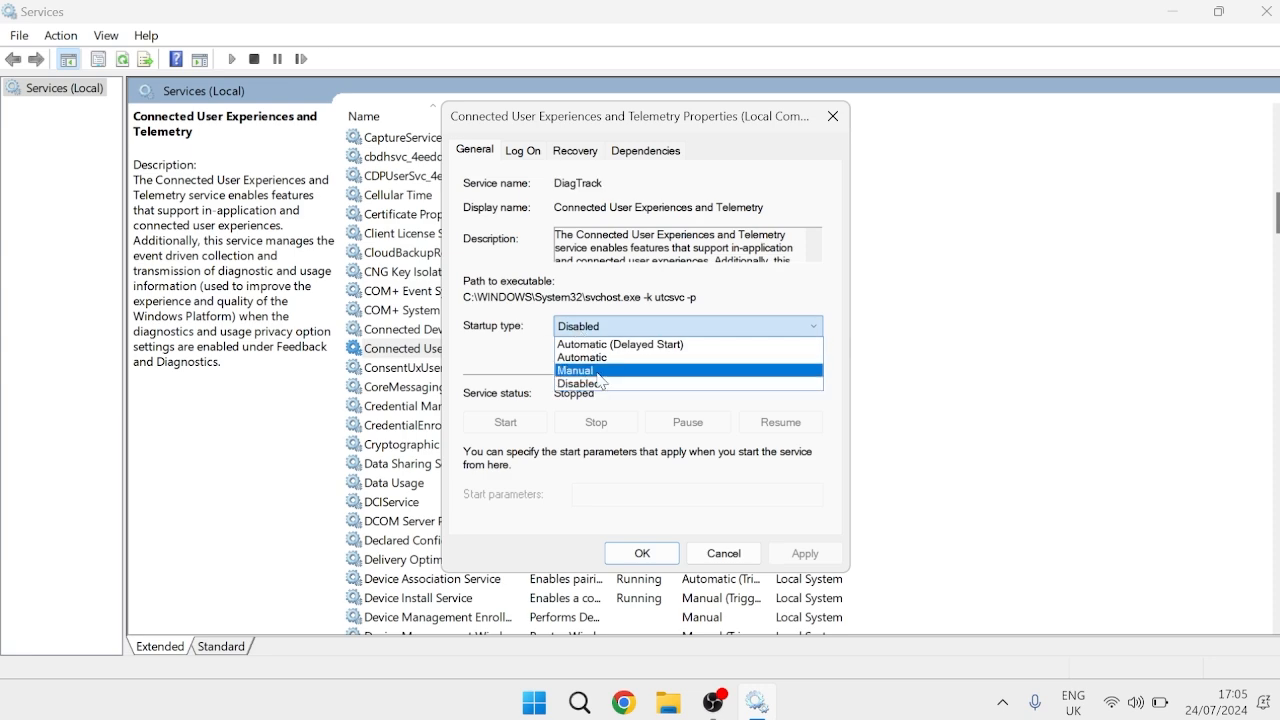
pyautogui.click(612, 385)
pyautogui.click(803, 552)
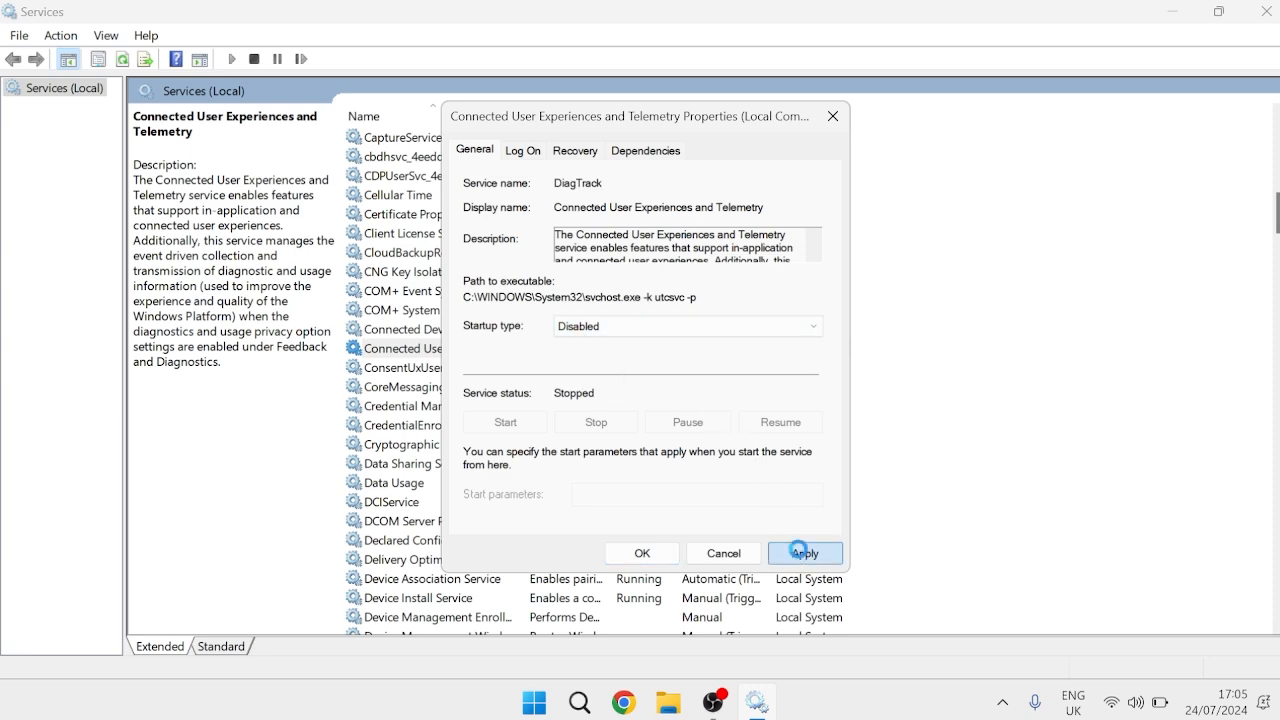
pyautogui.click(644, 552)
# Step: Set the startup type of the Downloaded Maps Manager service to Disabled and apply it
pyautogui.scroll(-3, 555, 375)
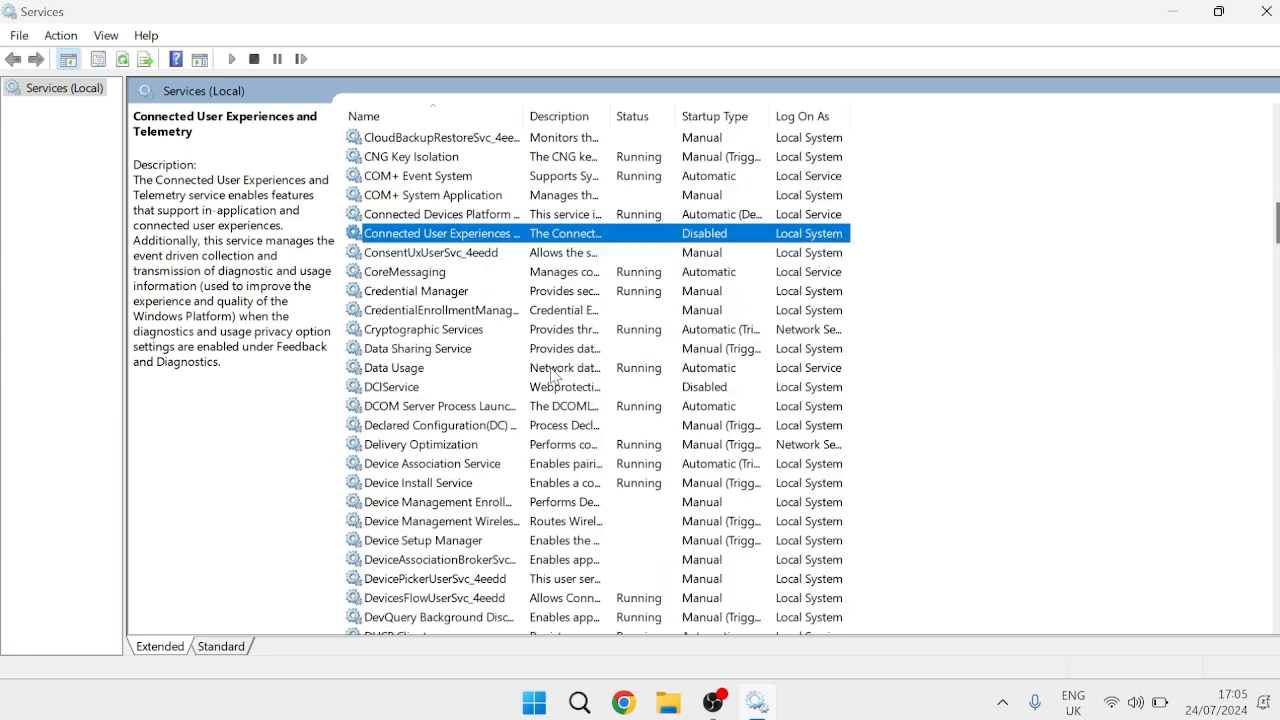
pyautogui.scroll(-6, 555, 375)
pyautogui.click(438, 447)
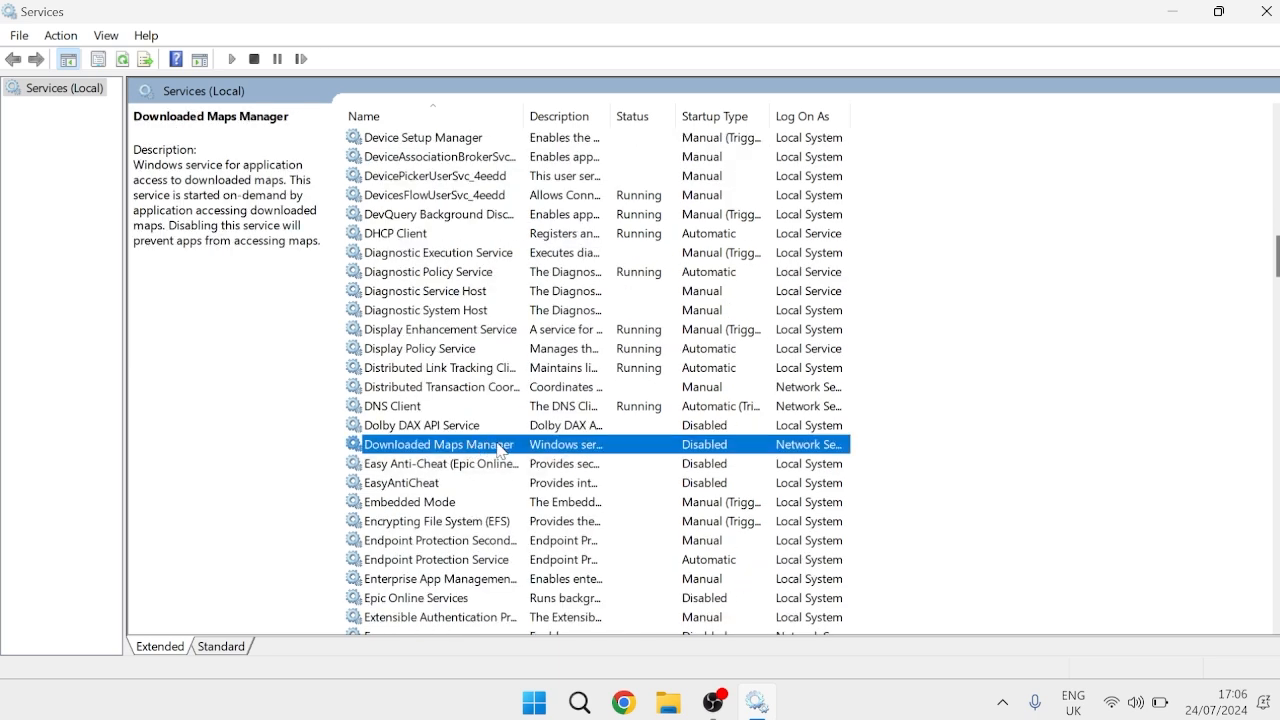
pyautogui.doubleClick(501, 451)
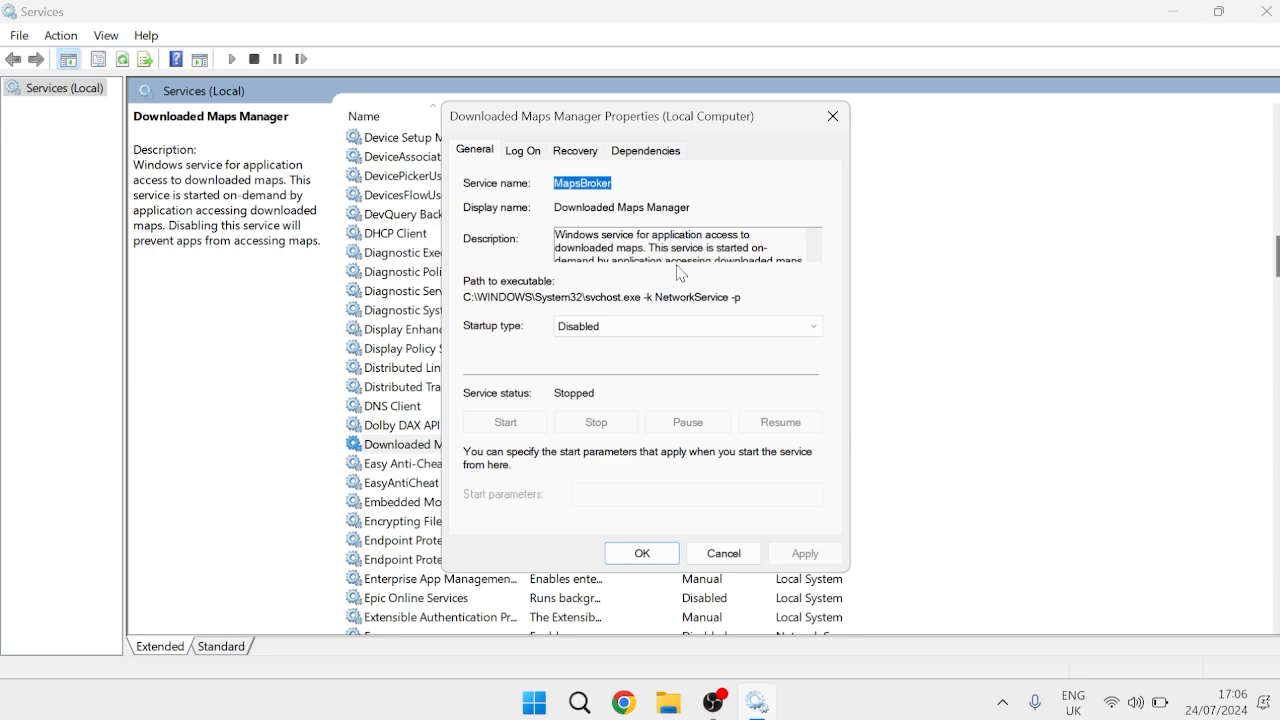
pyautogui.click(615, 334)
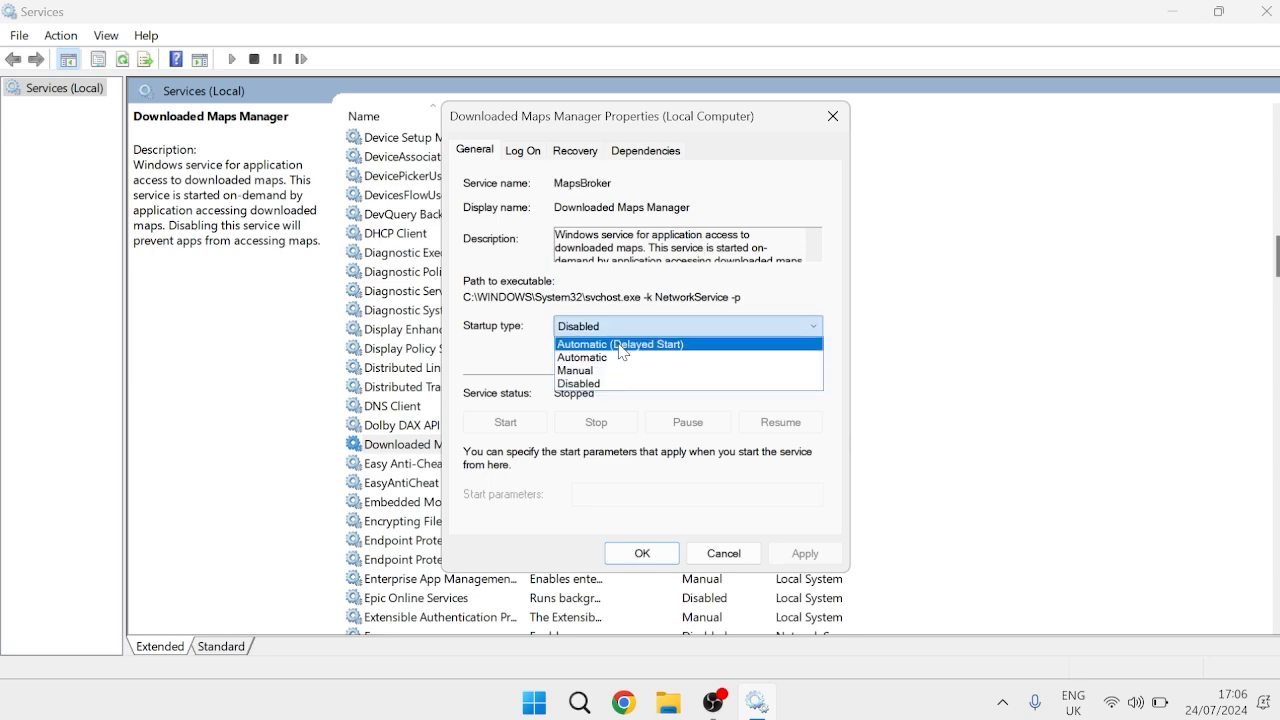
pyautogui.click(632, 386)
pyautogui.click(806, 553)
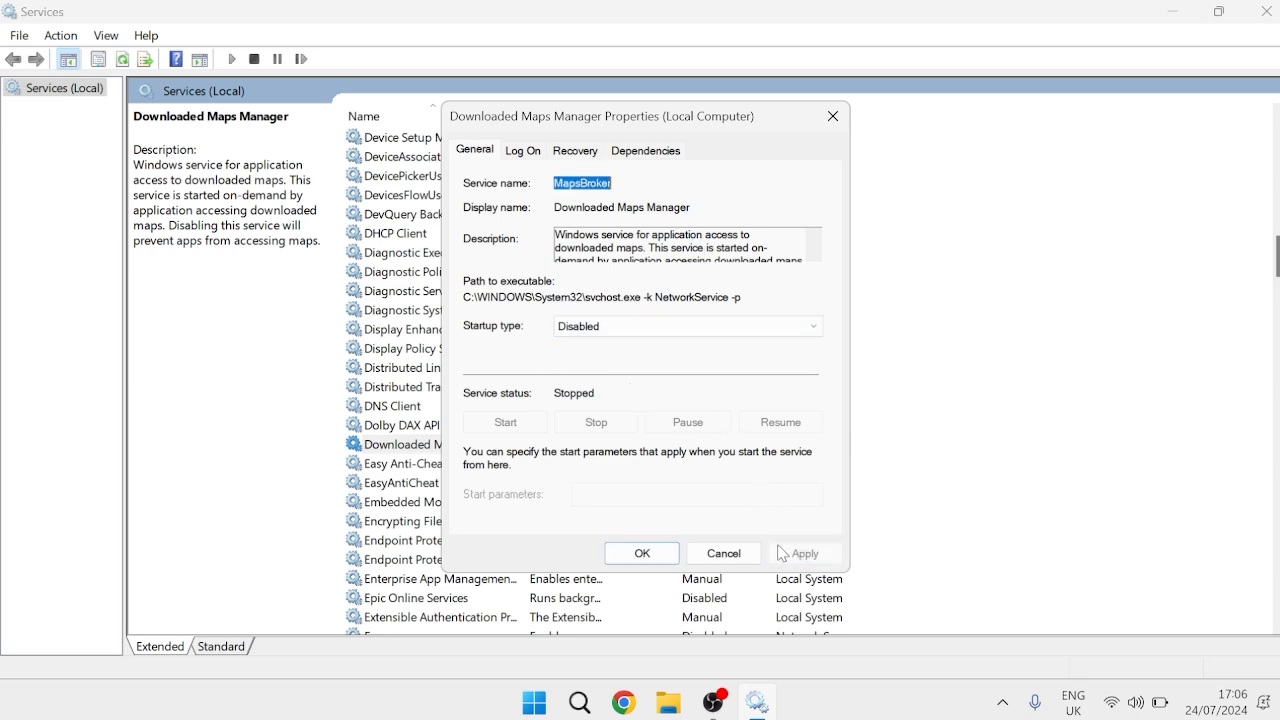
pyautogui.click(642, 553)
# Step: Set the startup type of the Fax service to Disabled and apply it
pyautogui.scroll(-2, 476, 281)
pyautogui.scroll(-2, 476, 281)
pyautogui.click(428, 408)
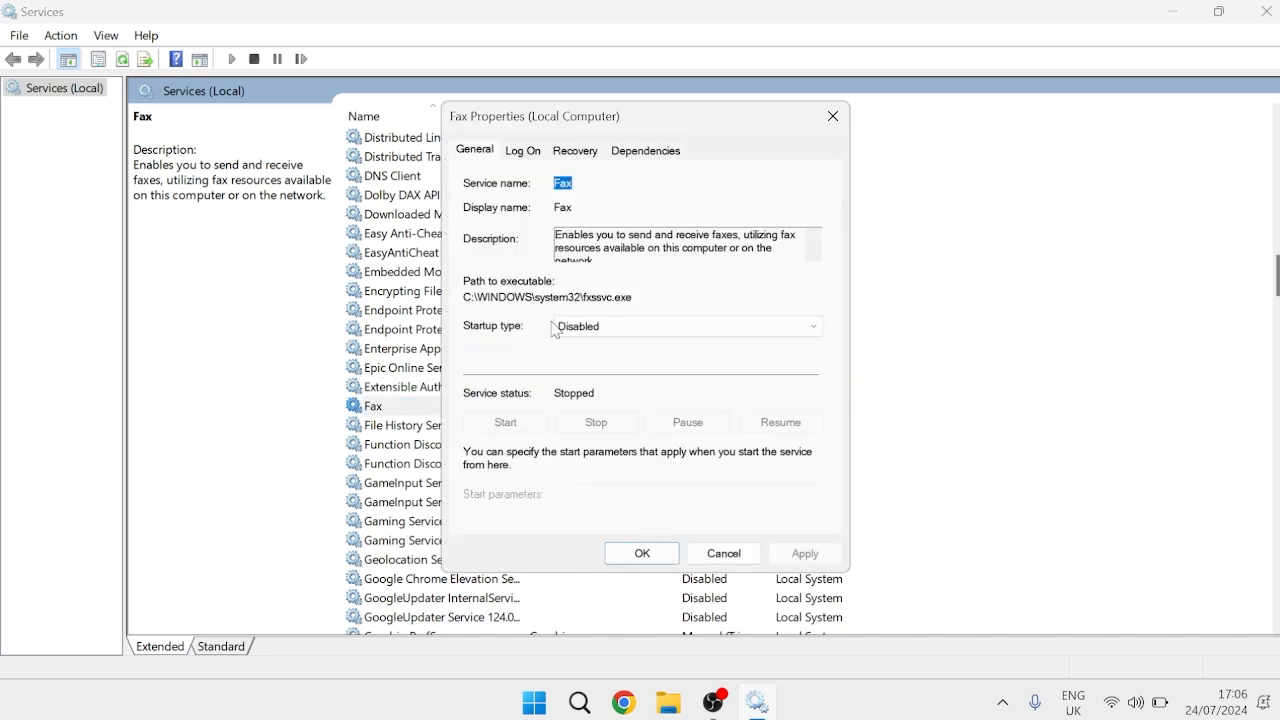
pyautogui.click(590, 330)
pyautogui.click(614, 388)
pyautogui.click(800, 553)
pyautogui.click(642, 553)
# Step: Set the startup type of the Parental Controls service to Disabled and apply it
pyautogui.scroll(-15, 521, 275)
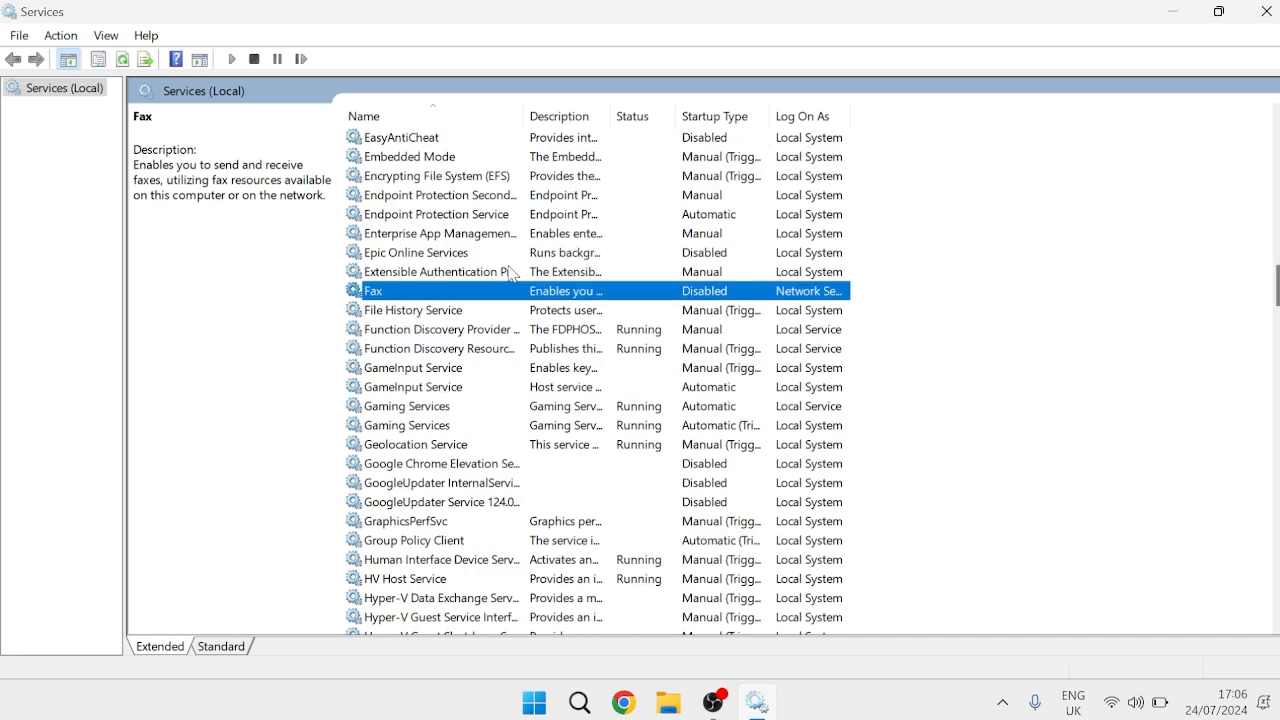
pyautogui.scroll(-15, 523, 297)
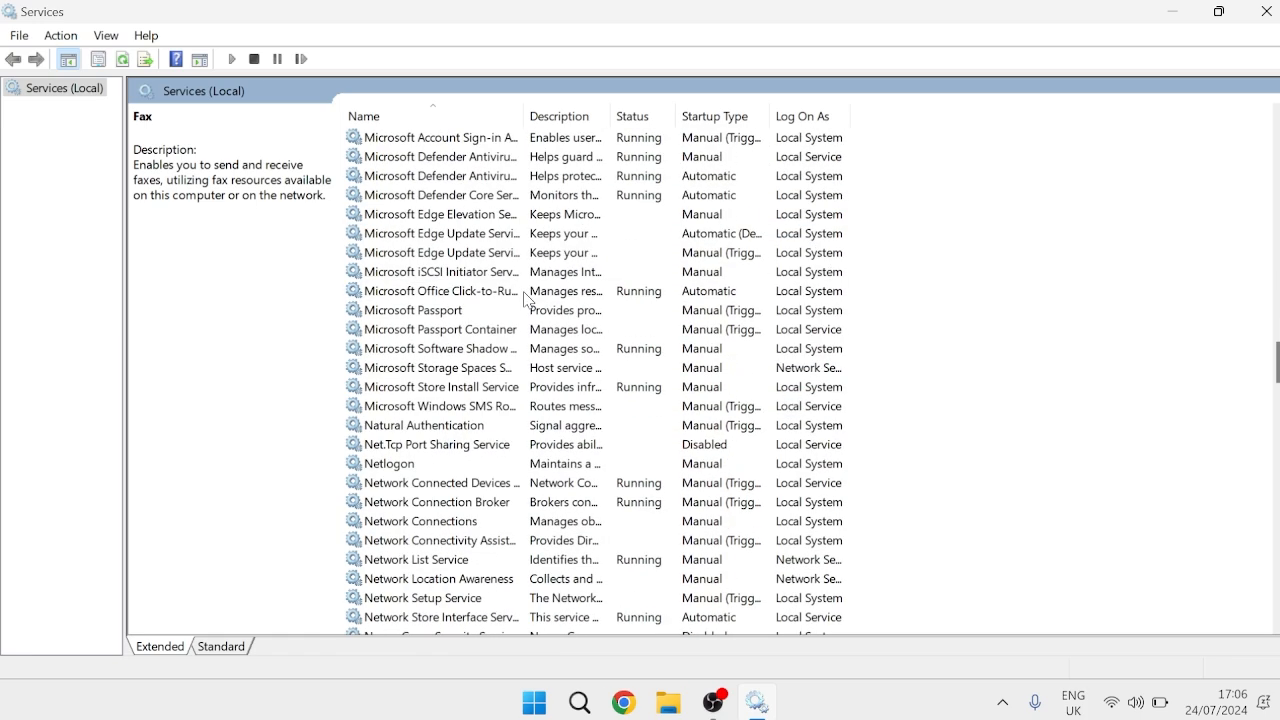
pyautogui.click(438, 369)
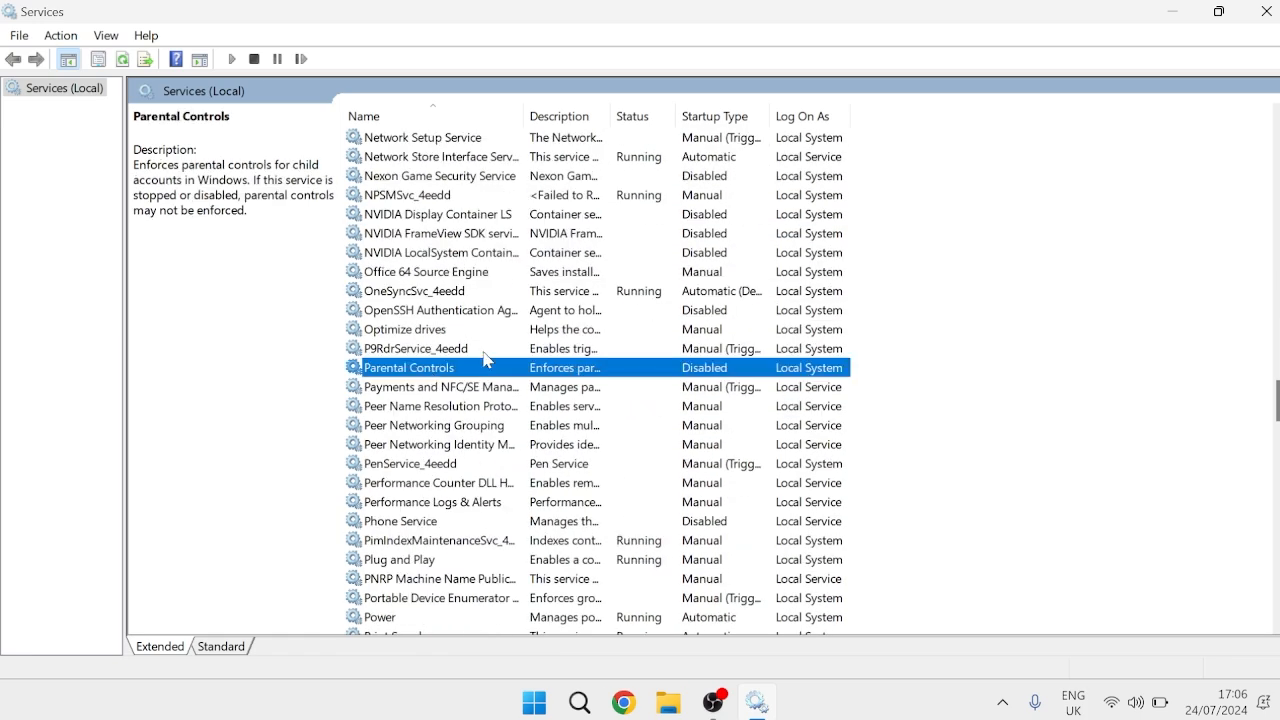
pyautogui.doubleClick(414, 372)
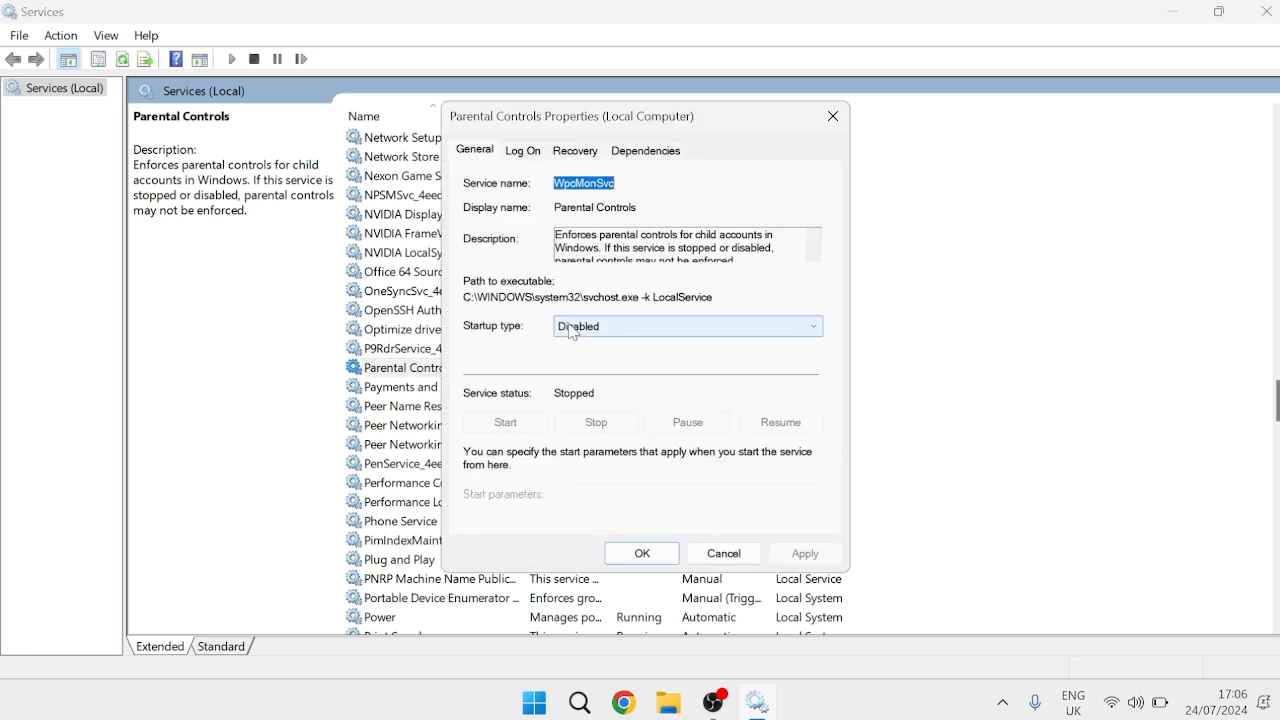
pyautogui.click(572, 332)
pyautogui.click(614, 394)
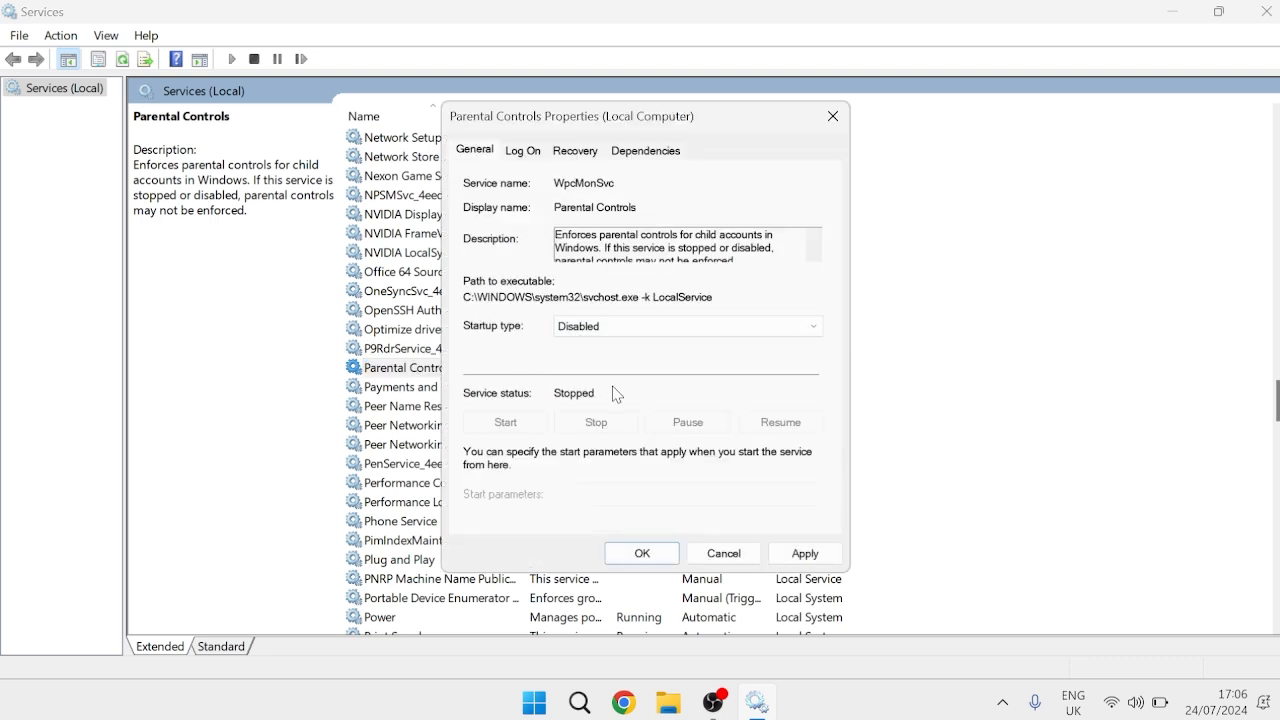
pyautogui.click(797, 550)
pyautogui.click(645, 553)
# Step: Set the startup type of the Phone Service to Disabled and apply it
pyautogui.scroll(-1, 440, 408)
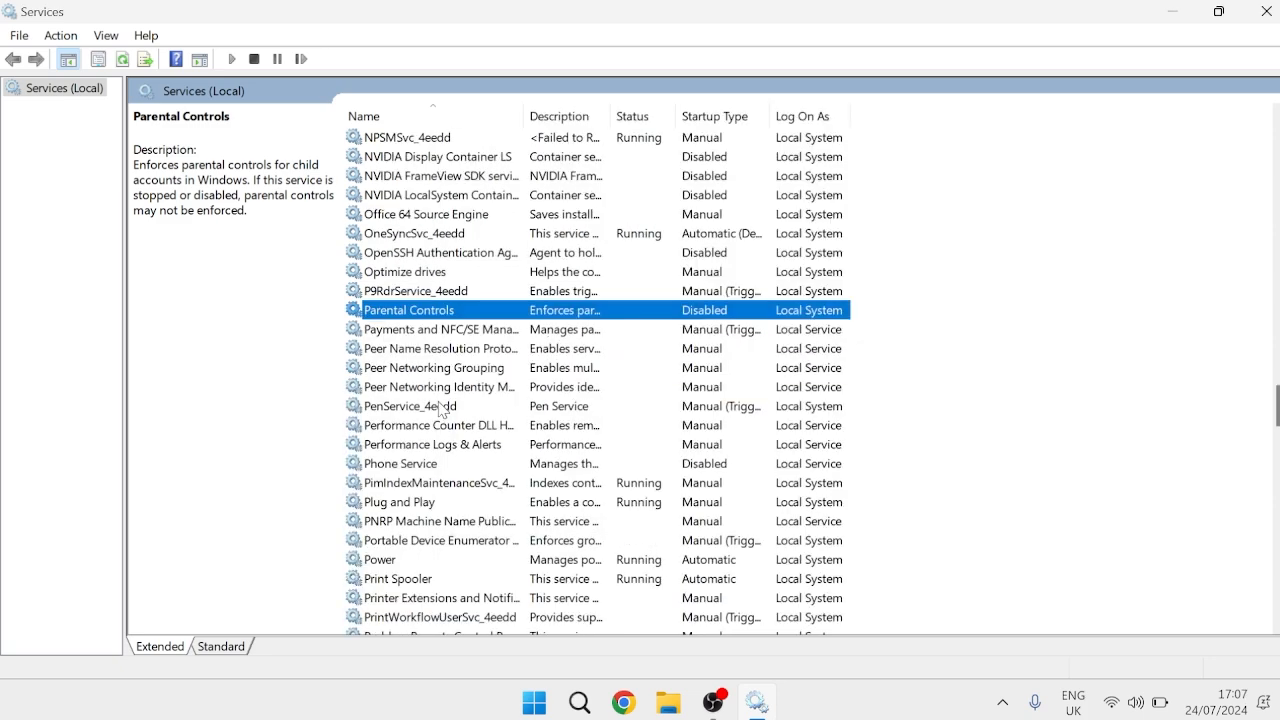
pyautogui.scroll(-1, 440, 408)
pyautogui.click(412, 408)
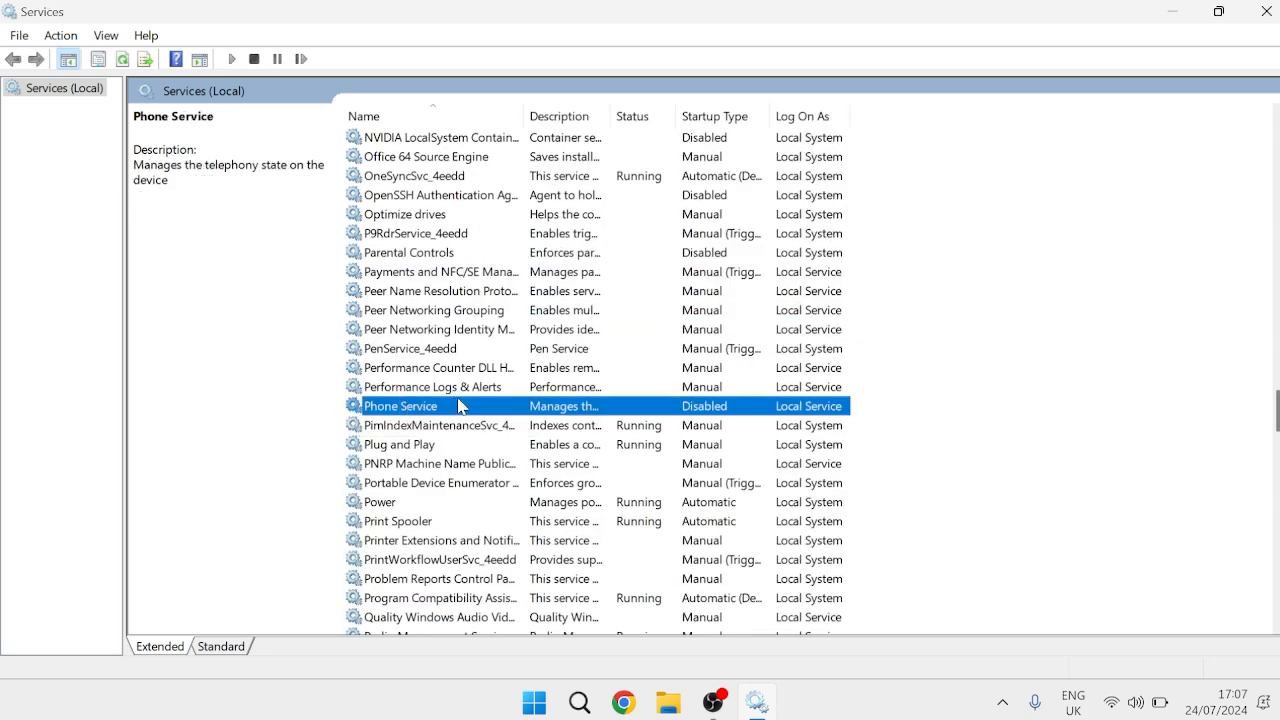
pyautogui.doubleClick(443, 406)
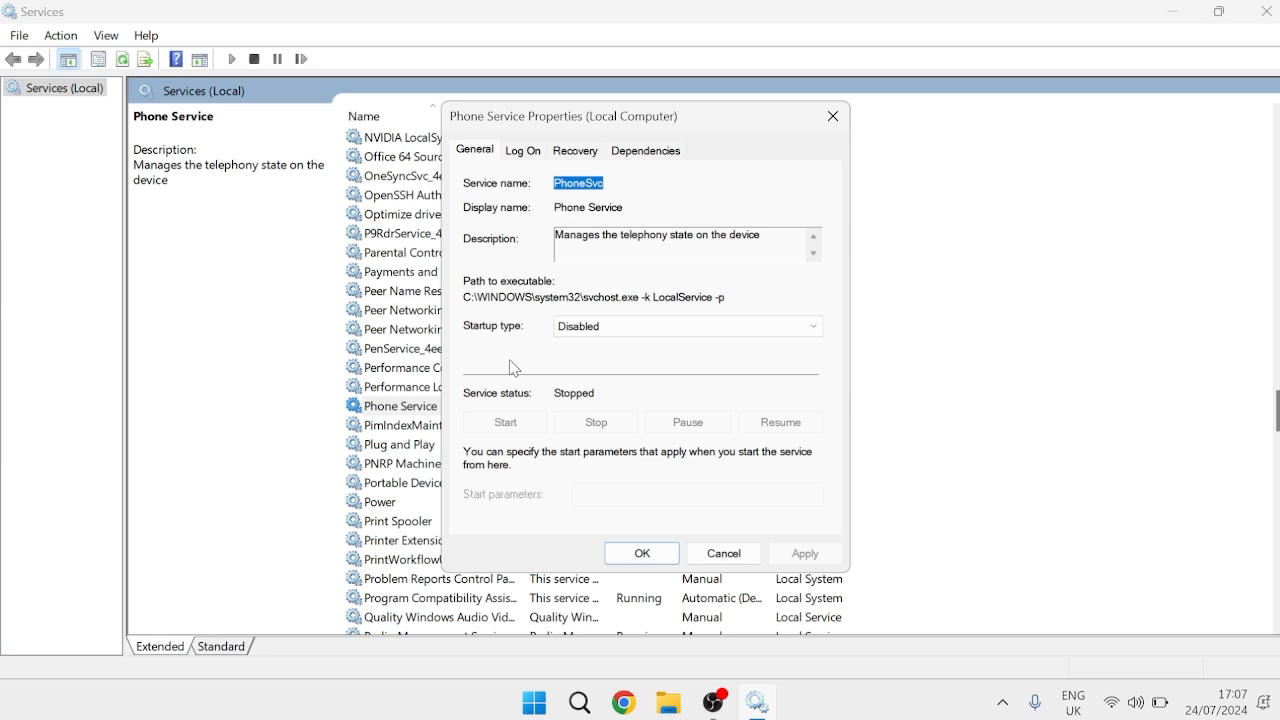
pyautogui.click(625, 330)
pyautogui.click(617, 385)
pyautogui.click(796, 552)
pyautogui.click(642, 553)
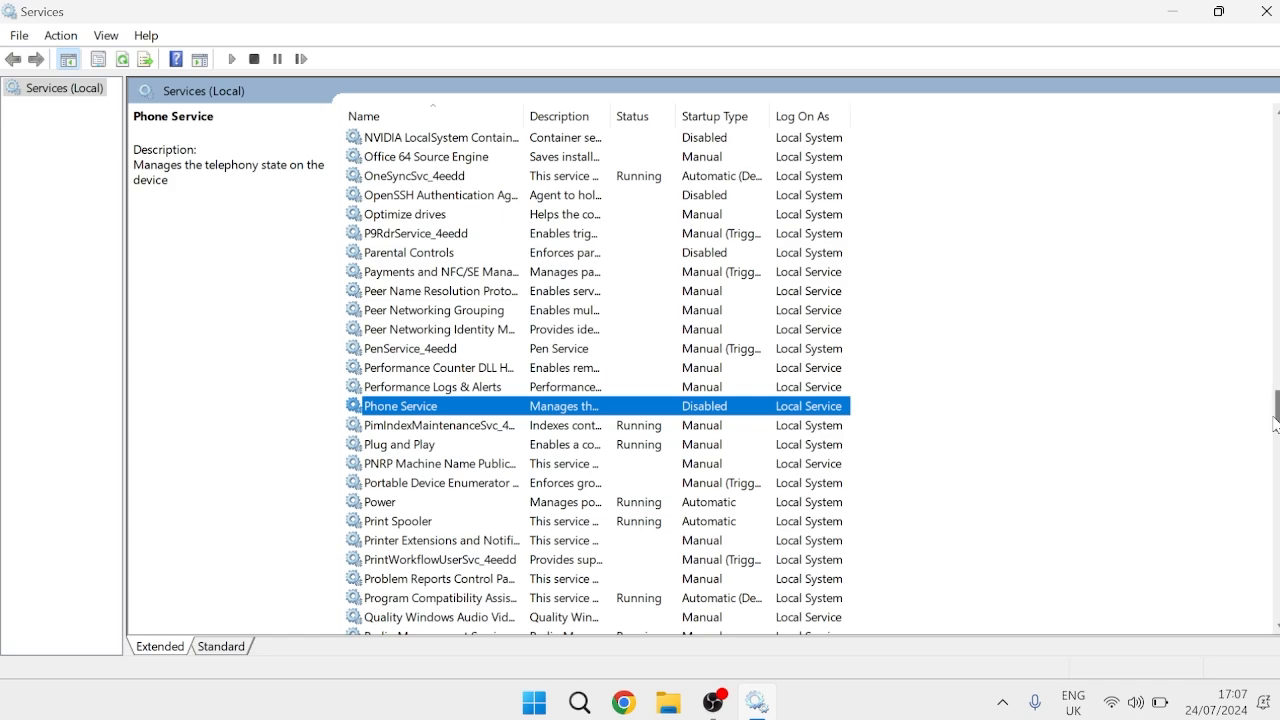
# Step: Examine the Xbox Accessory Management, Xbox Live Auth Manager, Xbox Live Game Save and Xbox Live Networking services at the end of the list
pyautogui.moveTo(1276, 424); pyautogui.dragTo(1275, 650)
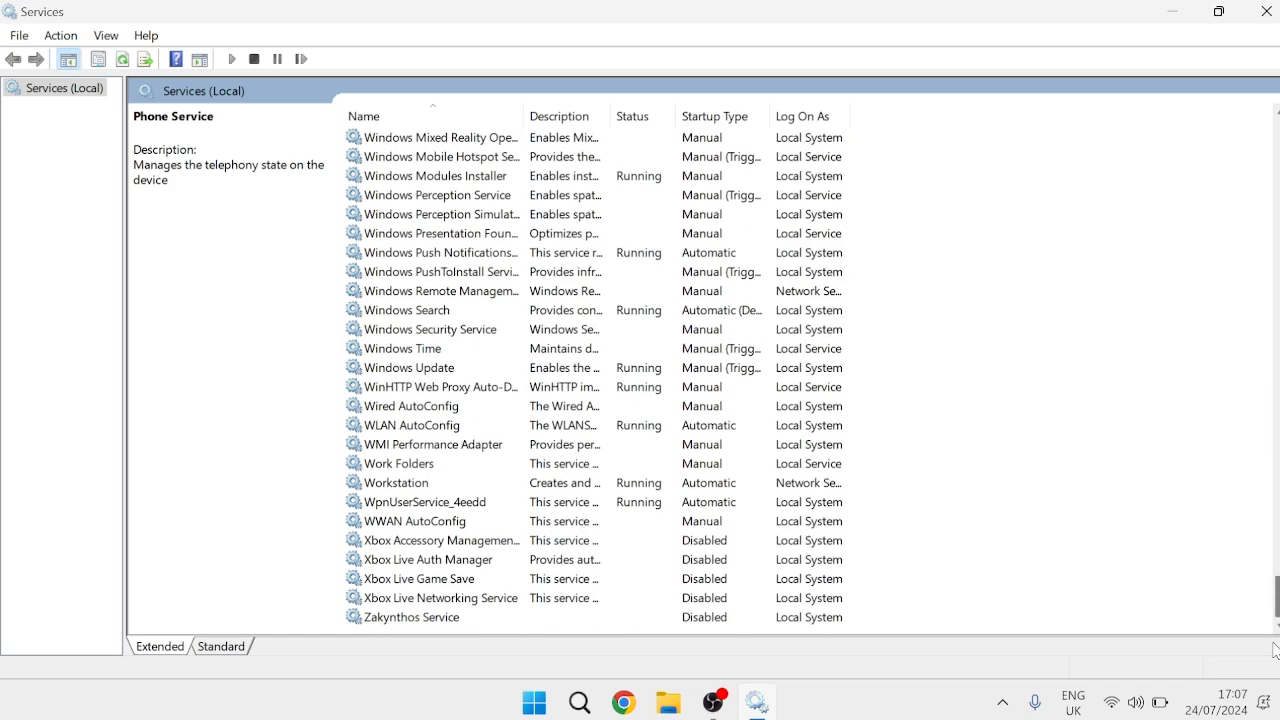
pyautogui.click(388, 544)
pyautogui.click(397, 561)
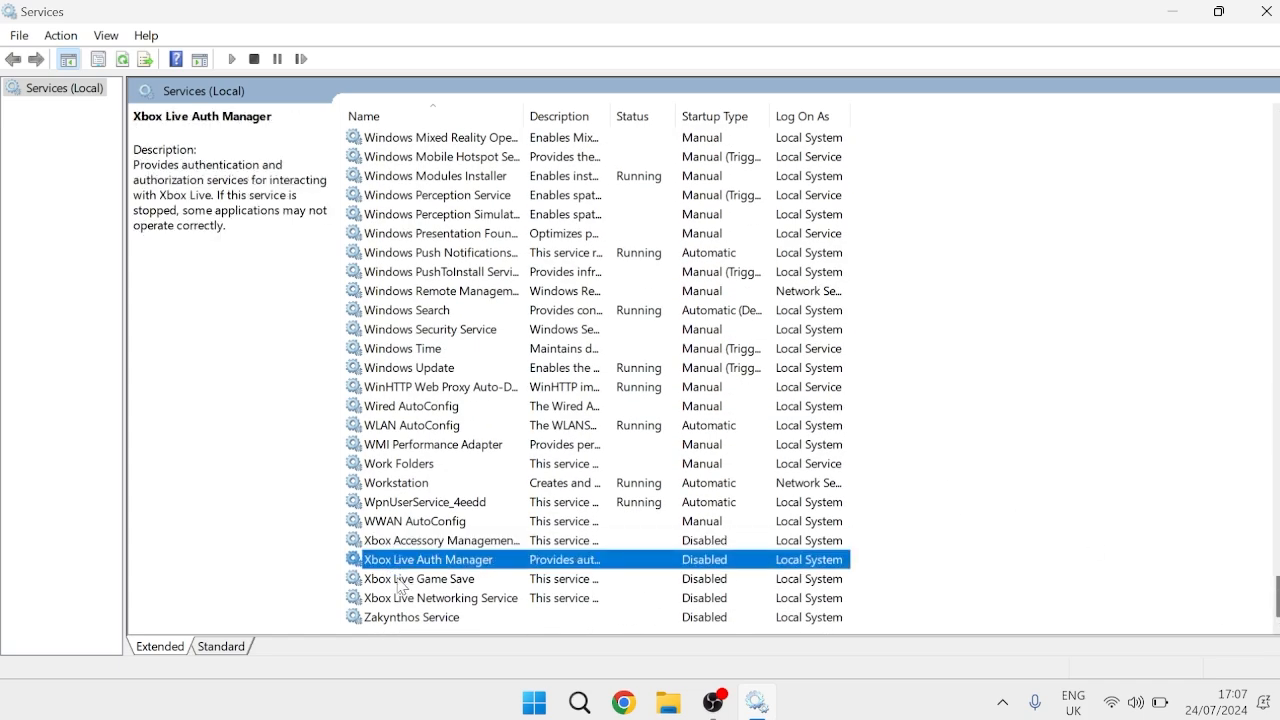
pyautogui.click(400, 580)
pyautogui.click(405, 599)
pyautogui.click(405, 543)
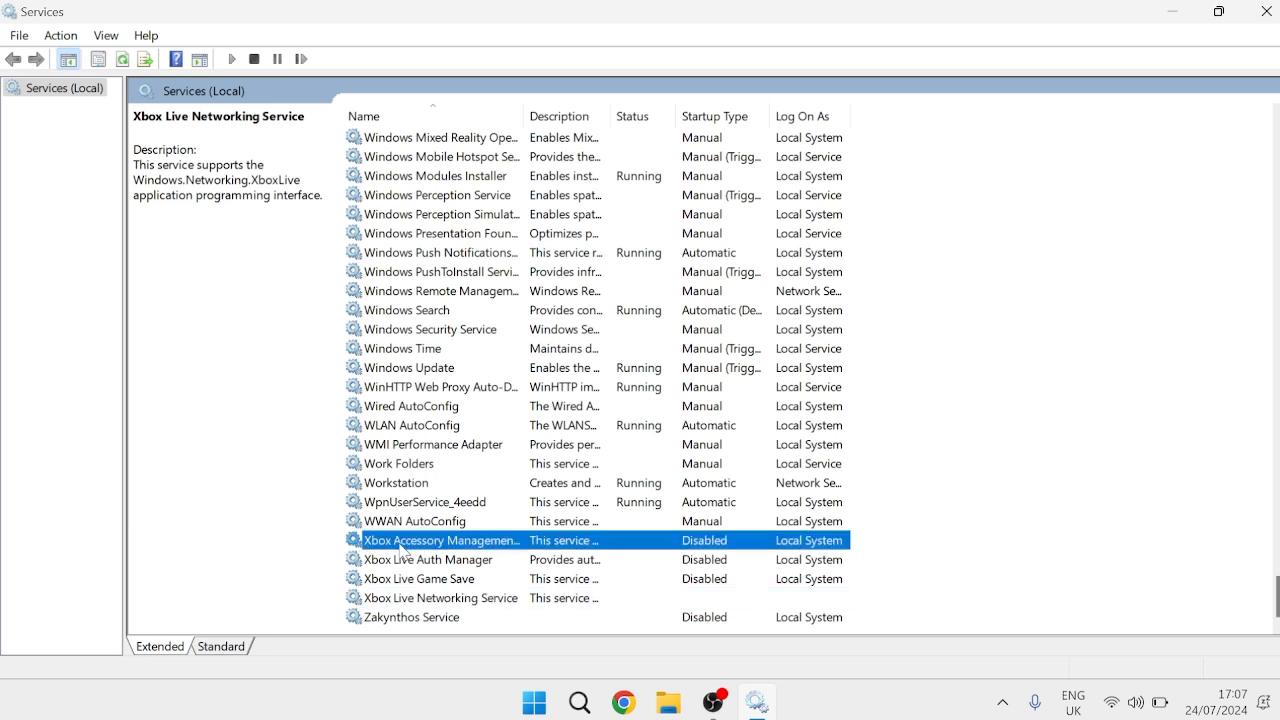
pyautogui.click(404, 560)
pyautogui.click(406, 579)
pyautogui.click(407, 598)
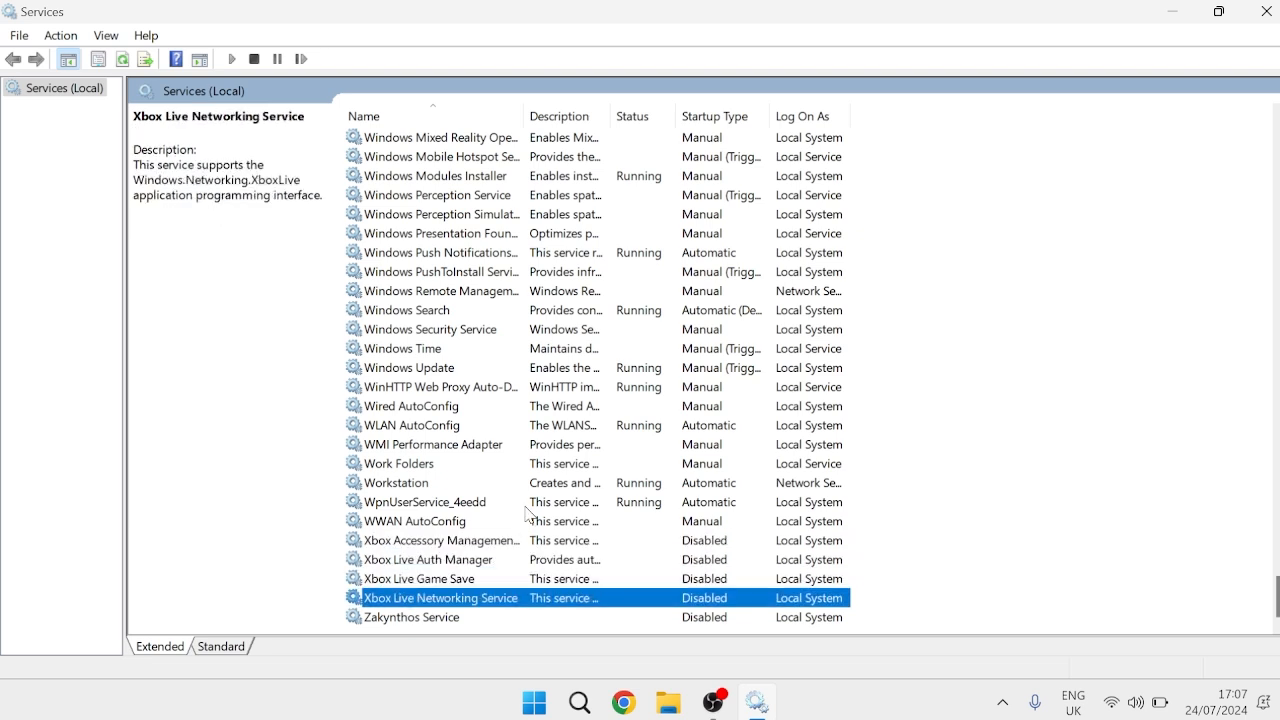
pyautogui.doubleClick(448, 527)
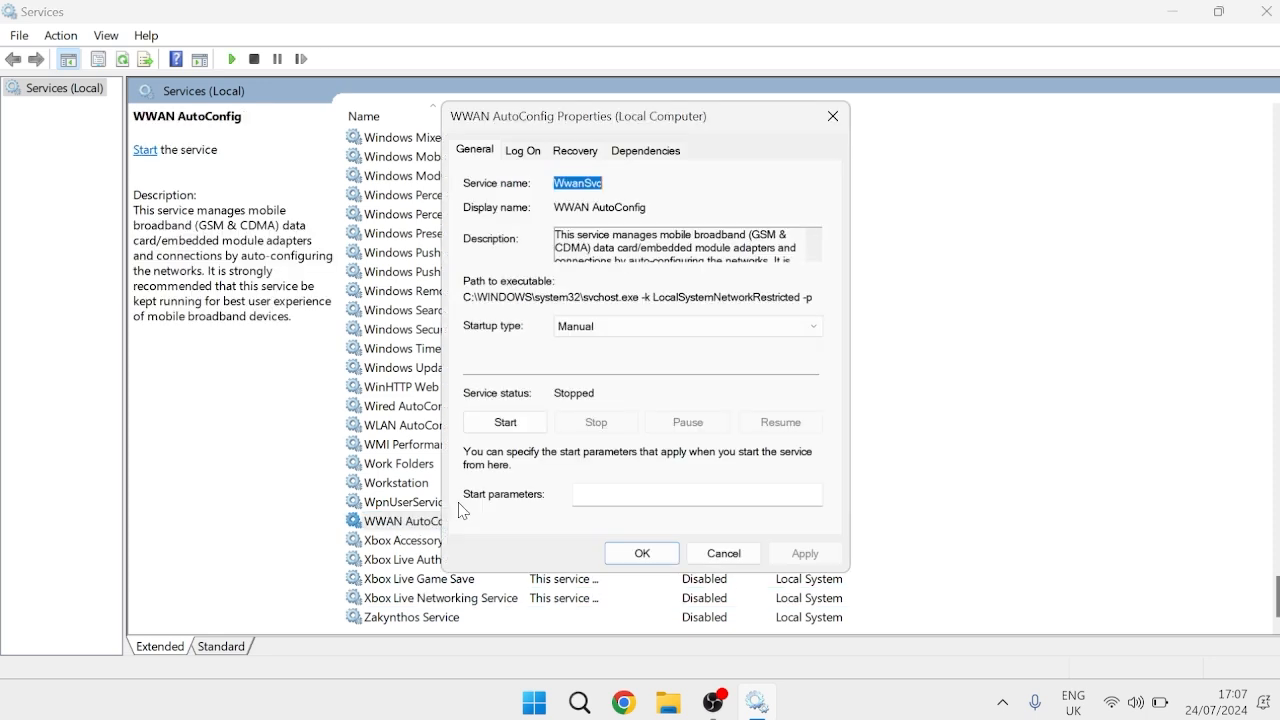
pyautogui.press('Escape')
pyautogui.press('Down')
pyautogui.press('Down')
pyautogui.press('Down')
# Step: Set the startup type of the Xbox Accessory Management Service to Disabled and apply it
pyautogui.doubleClick(448, 541)
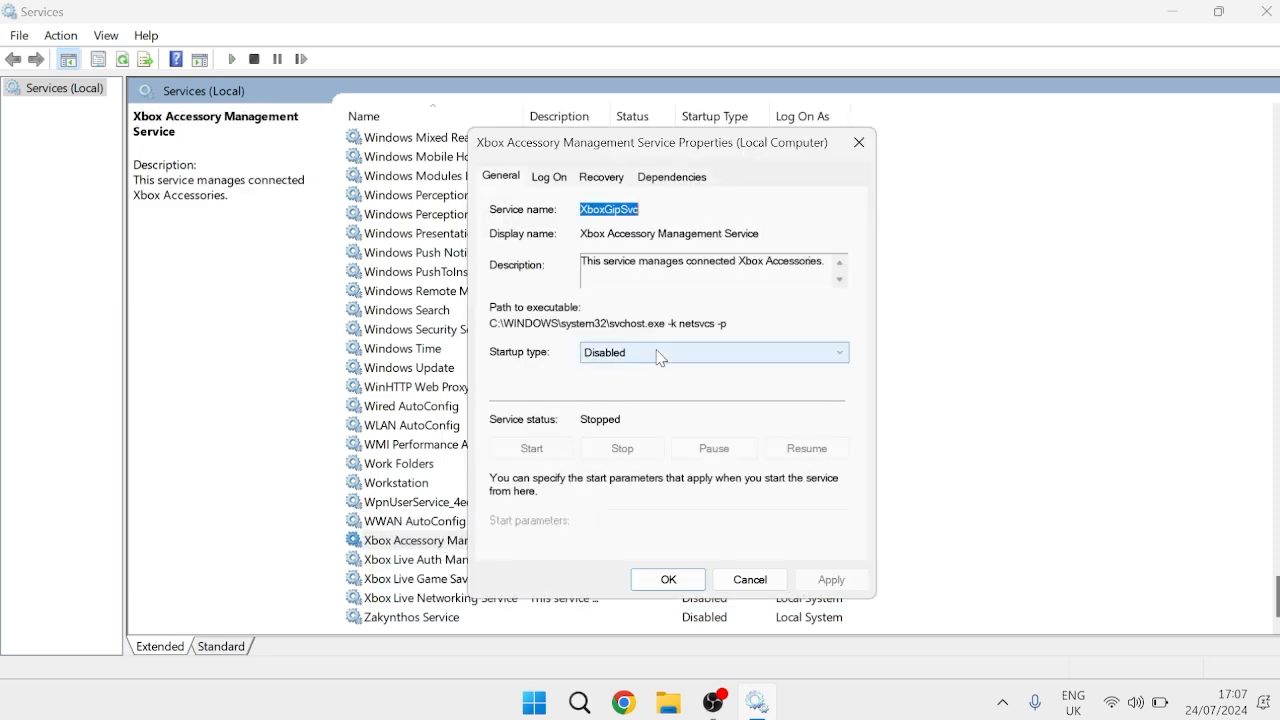
pyautogui.click(668, 353)
pyautogui.click(664, 412)
pyautogui.click(831, 580)
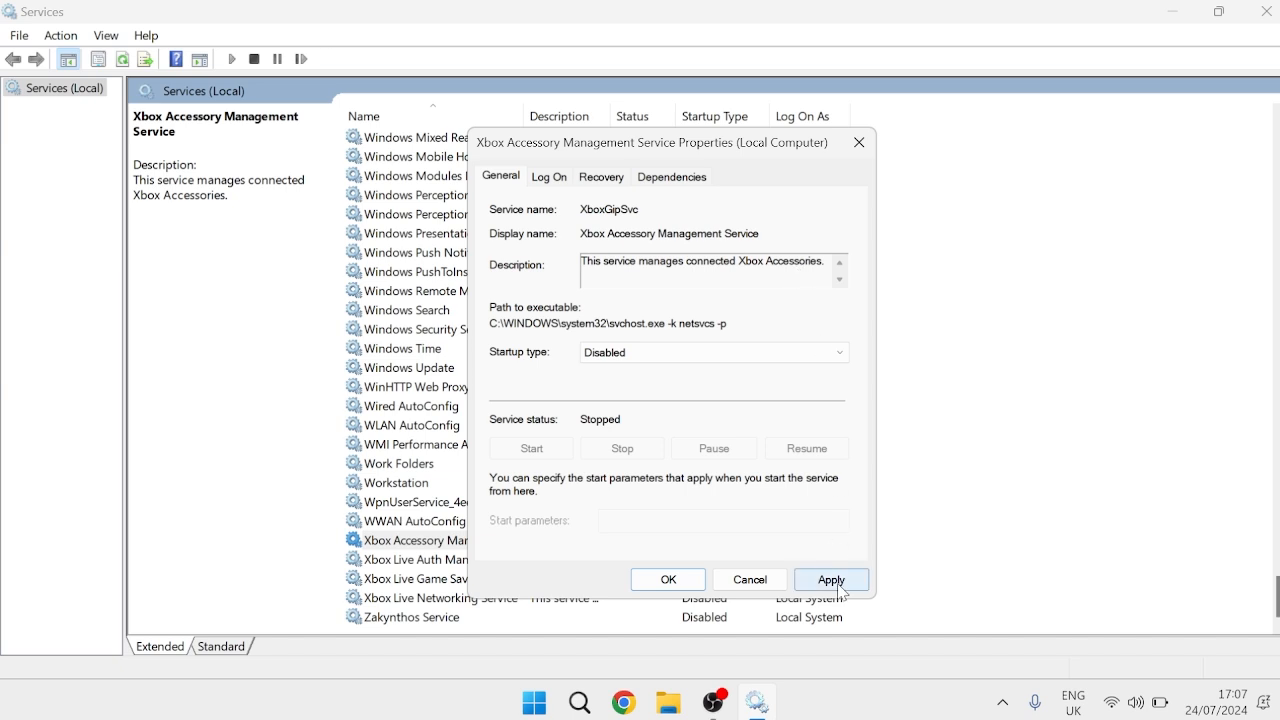
pyautogui.click(666, 580)
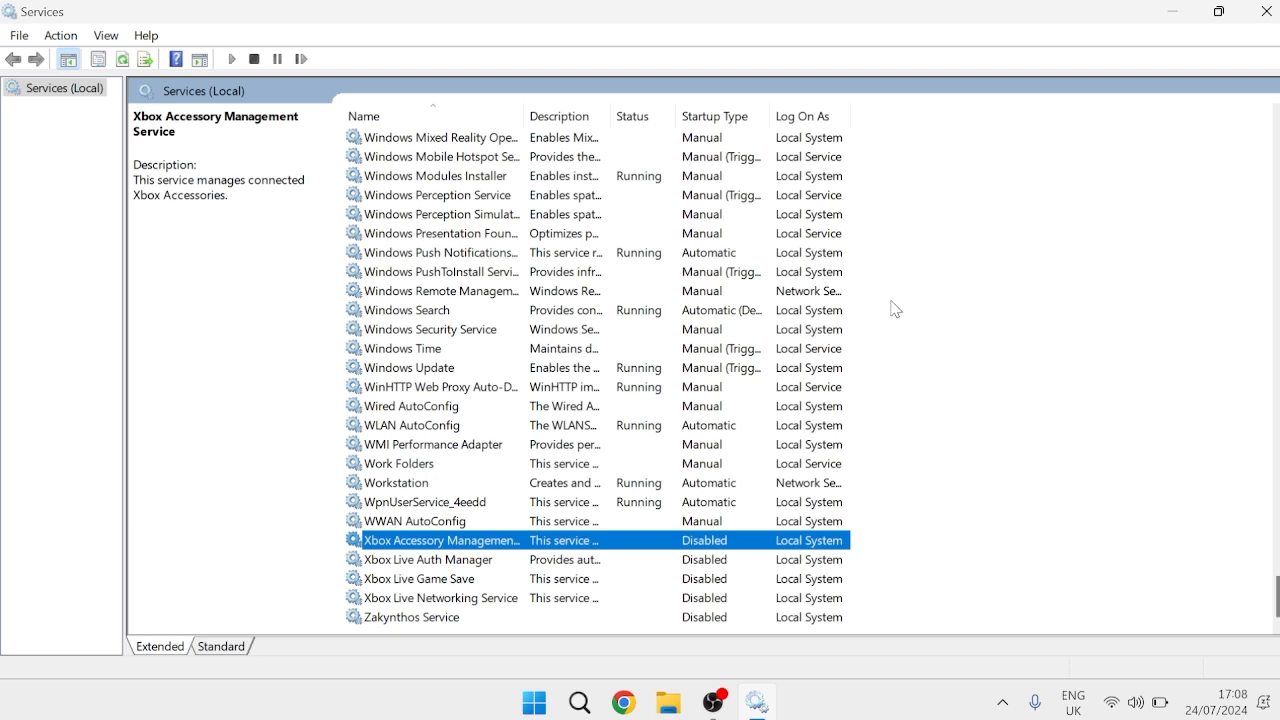
pyautogui.doubleClick(486, 537)
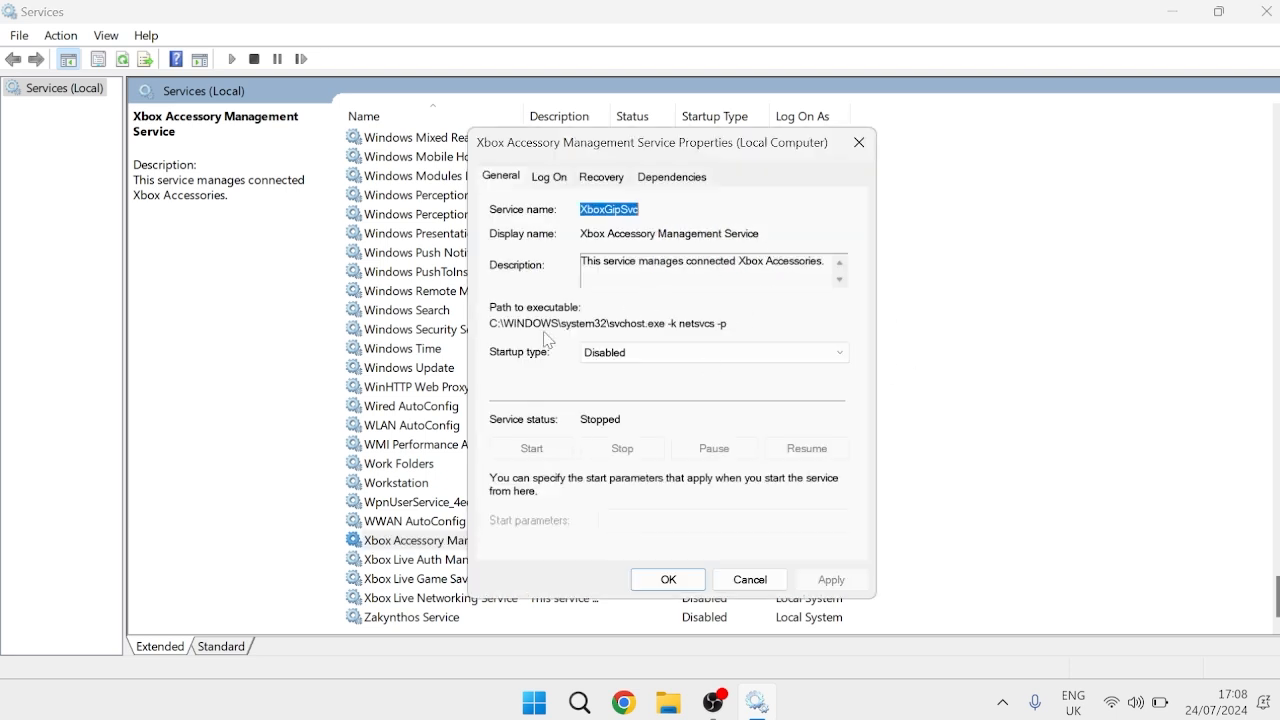
pyautogui.click(624, 360)
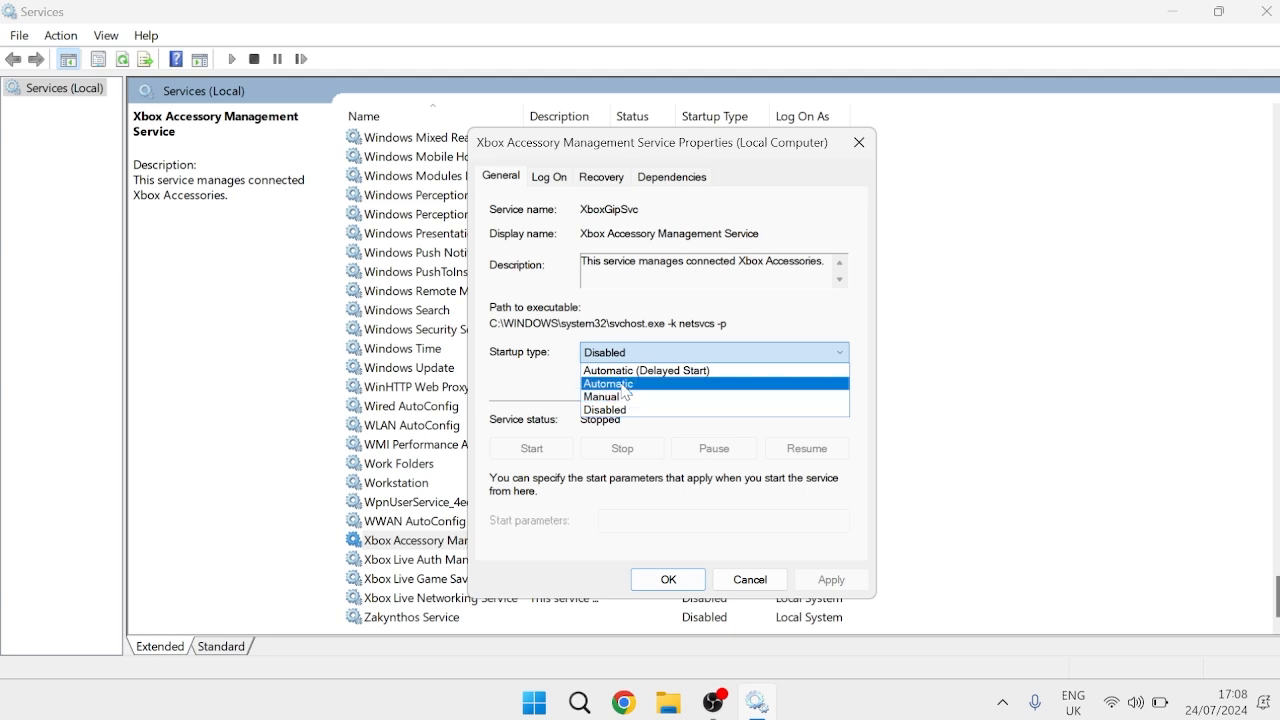
pyautogui.click(626, 384)
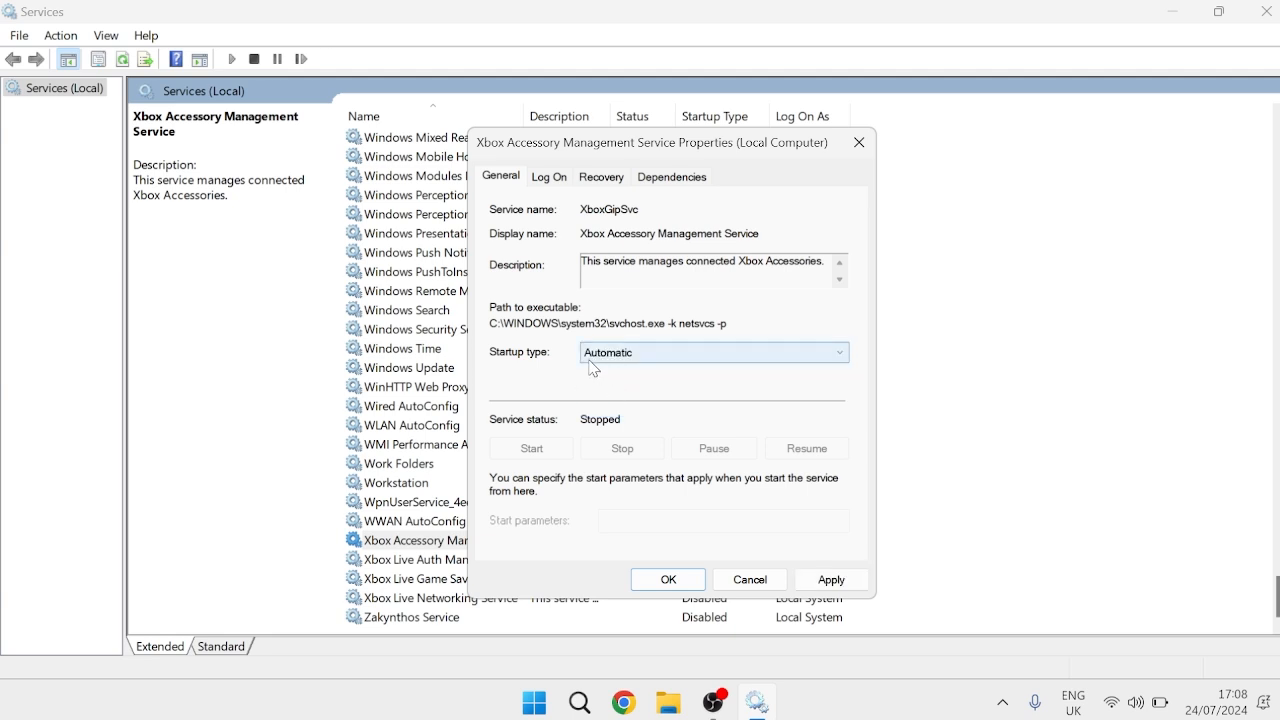
pyautogui.click(858, 144)
# Step: Close the Services console
pyautogui.click(1265, 11)
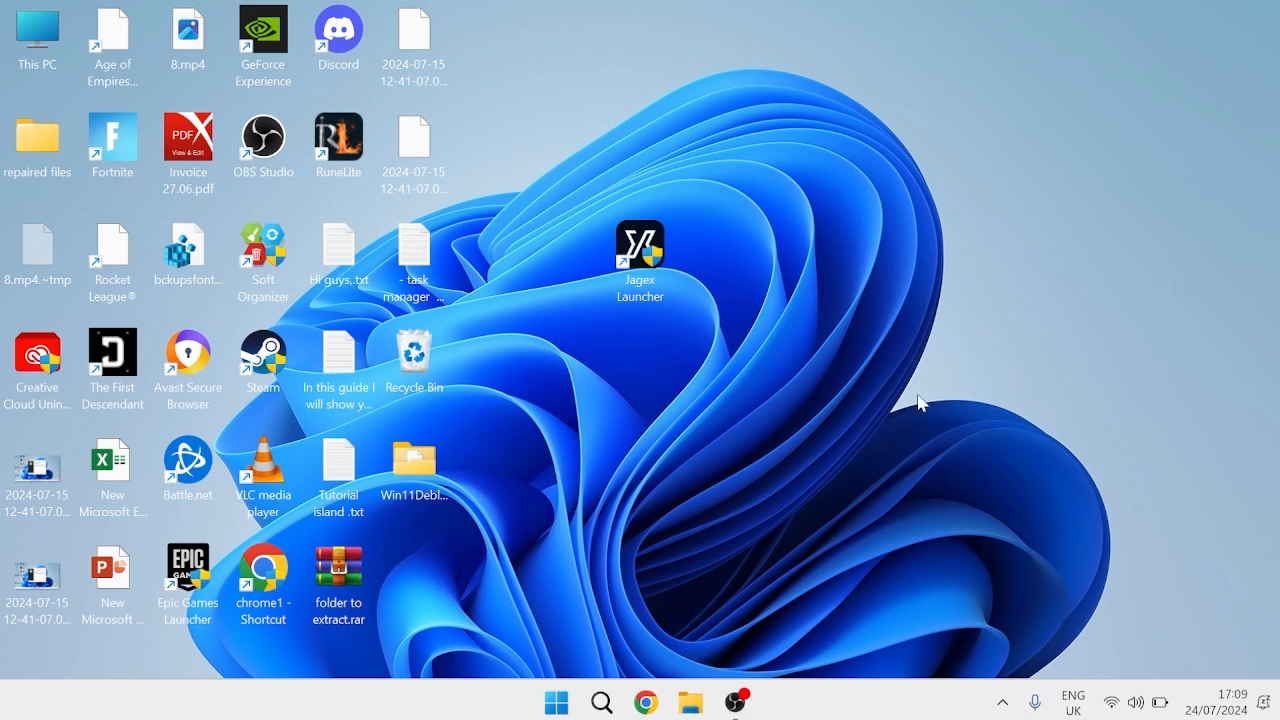
# Step: Switch to Chrome, go to google.com and search for "debloat windows 11"
pyautogui.click(648, 702)
pyautogui.click(653, 65)
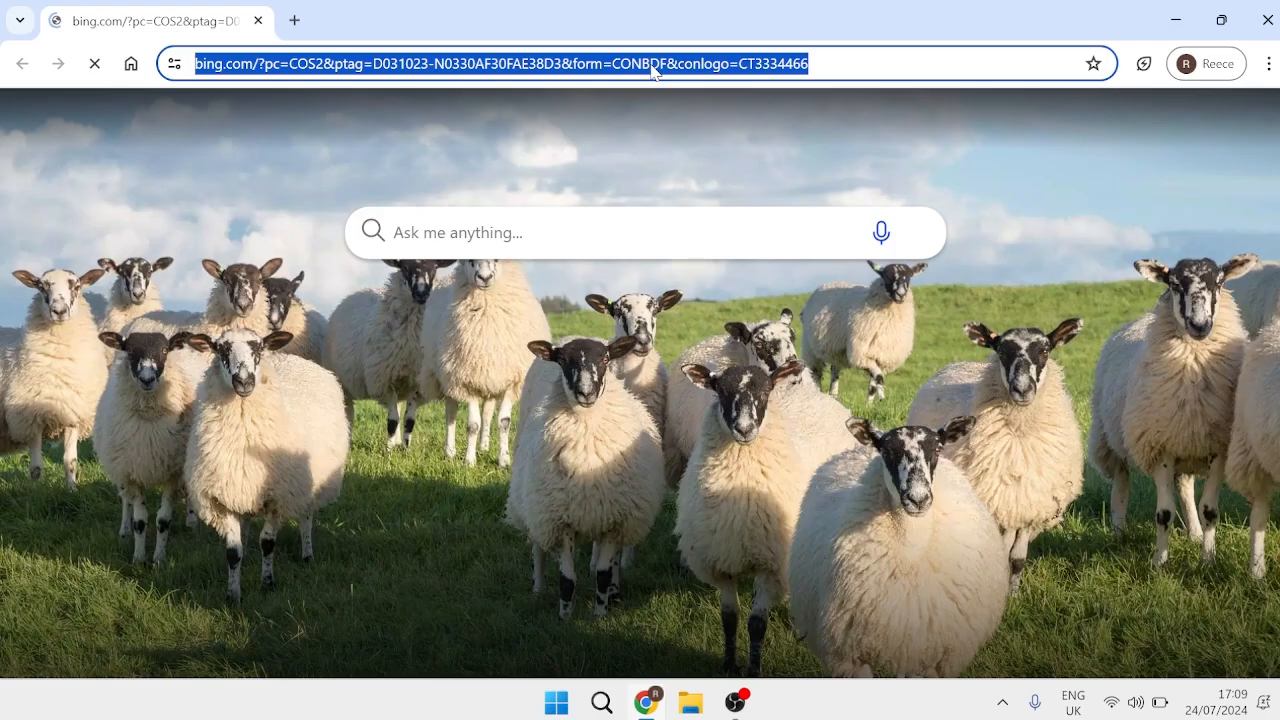
pyautogui.write('google.com')
pyautogui.press('Return')
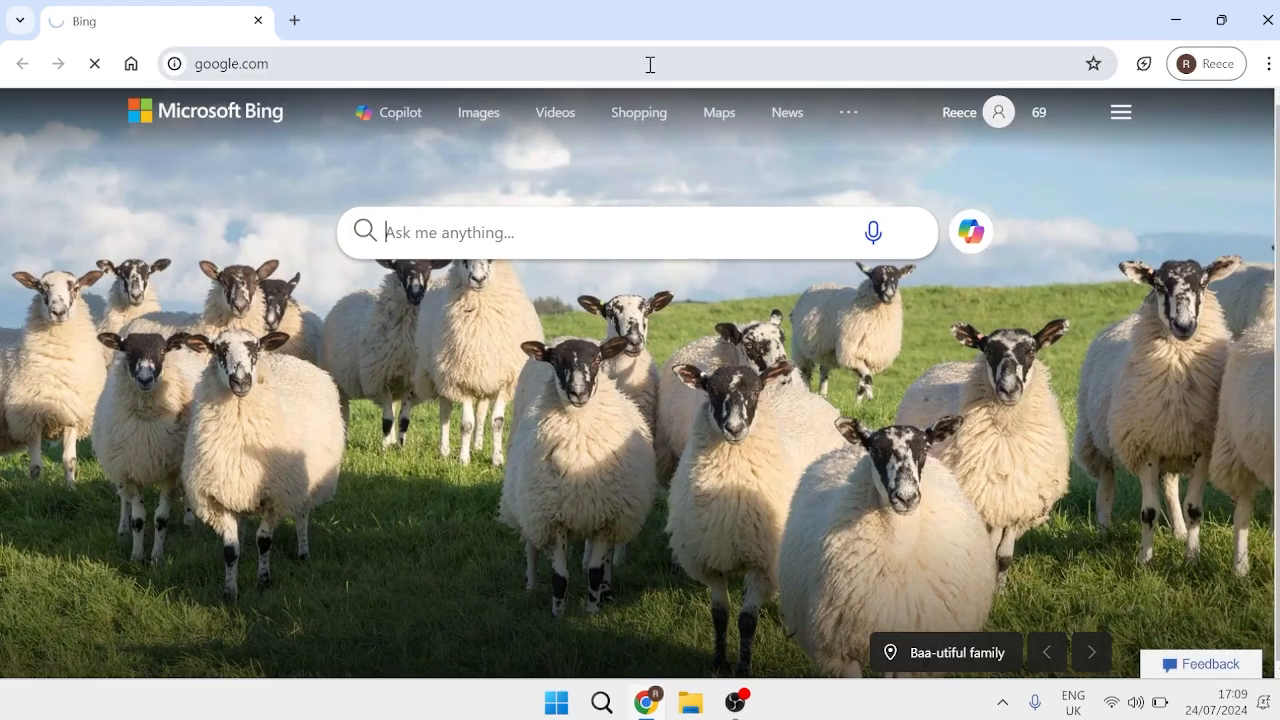
pyautogui.write('debl')
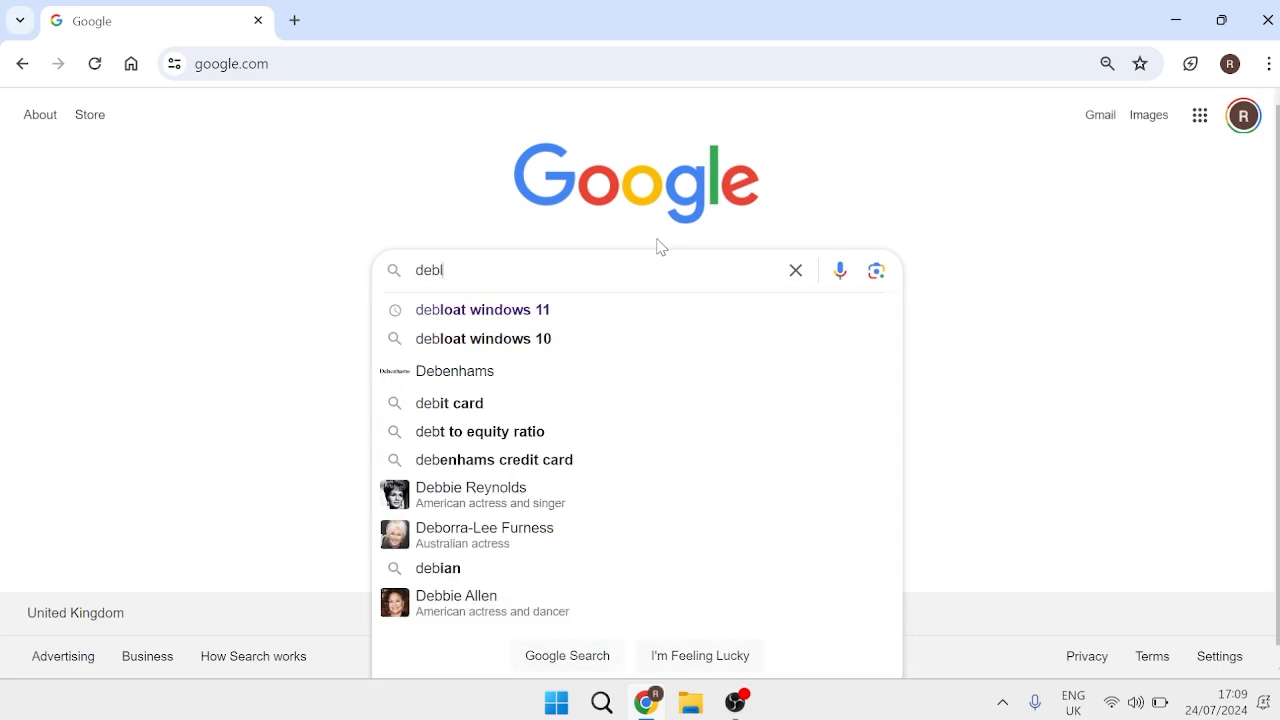
pyautogui.write('oat')
pyautogui.click(543, 311)
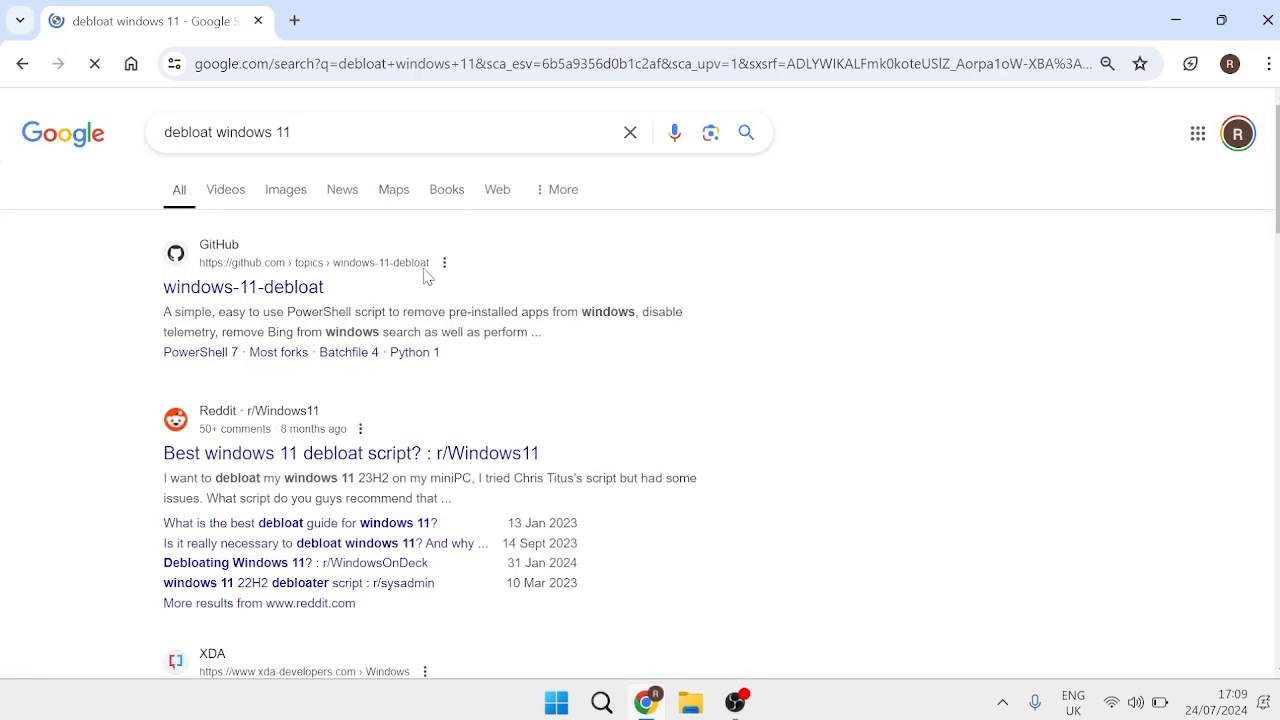
# Step: Open the Raphire/Win11Debloat GitHub result and download the latest version of the script from the Traditional method section
pyautogui.scroll(-5, 357, 291)
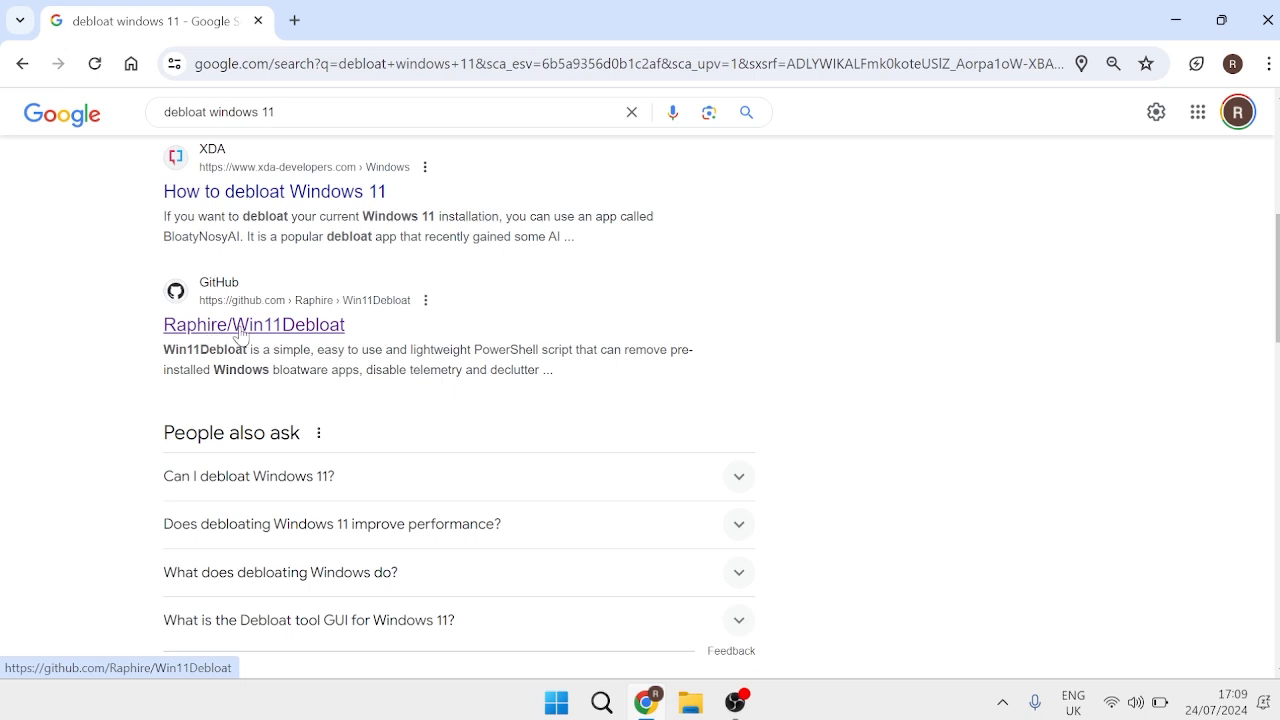
pyautogui.click(275, 333)
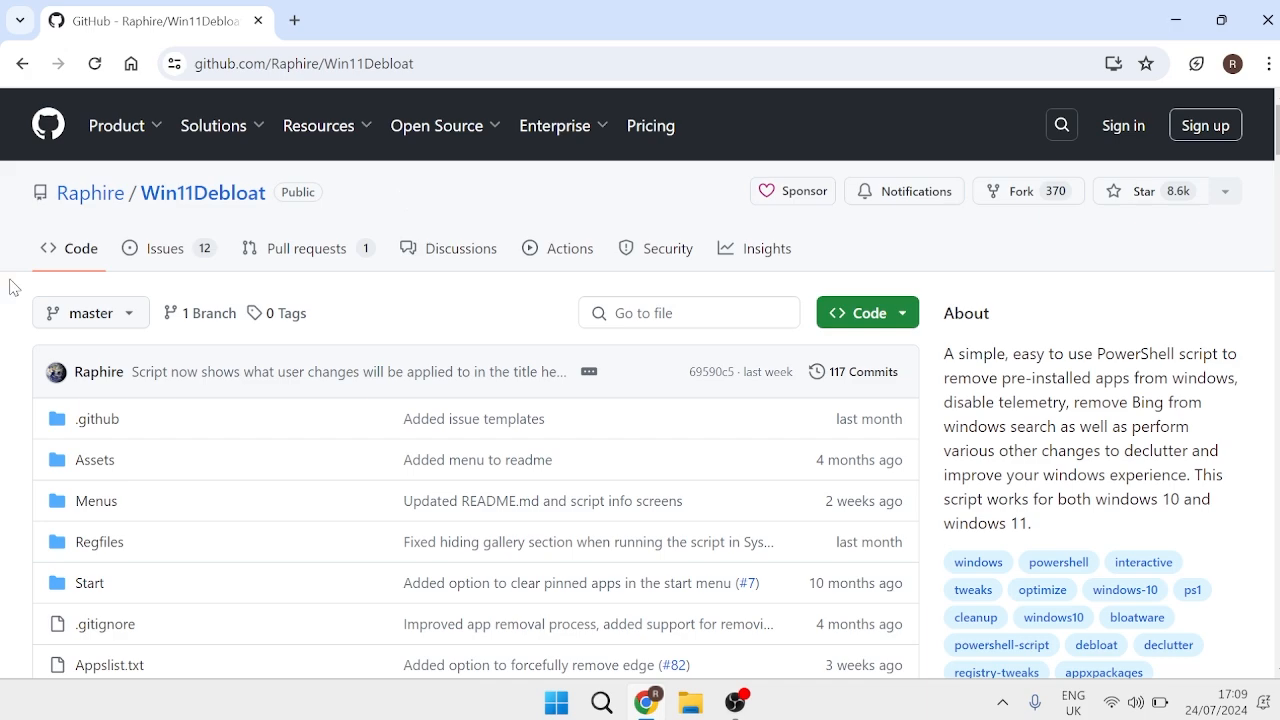
pyautogui.scroll(-10, 52, 240)
pyautogui.scroll(-10, 52, 240)
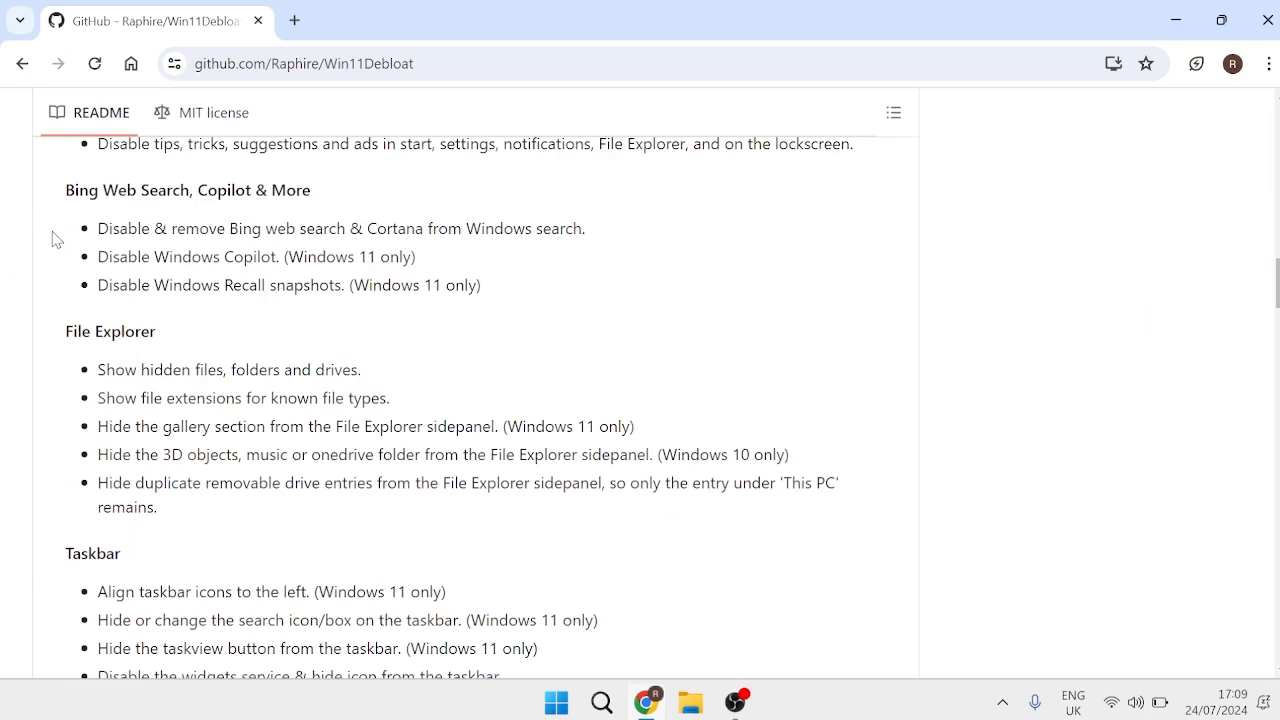
pyautogui.scroll(1, 52, 238)
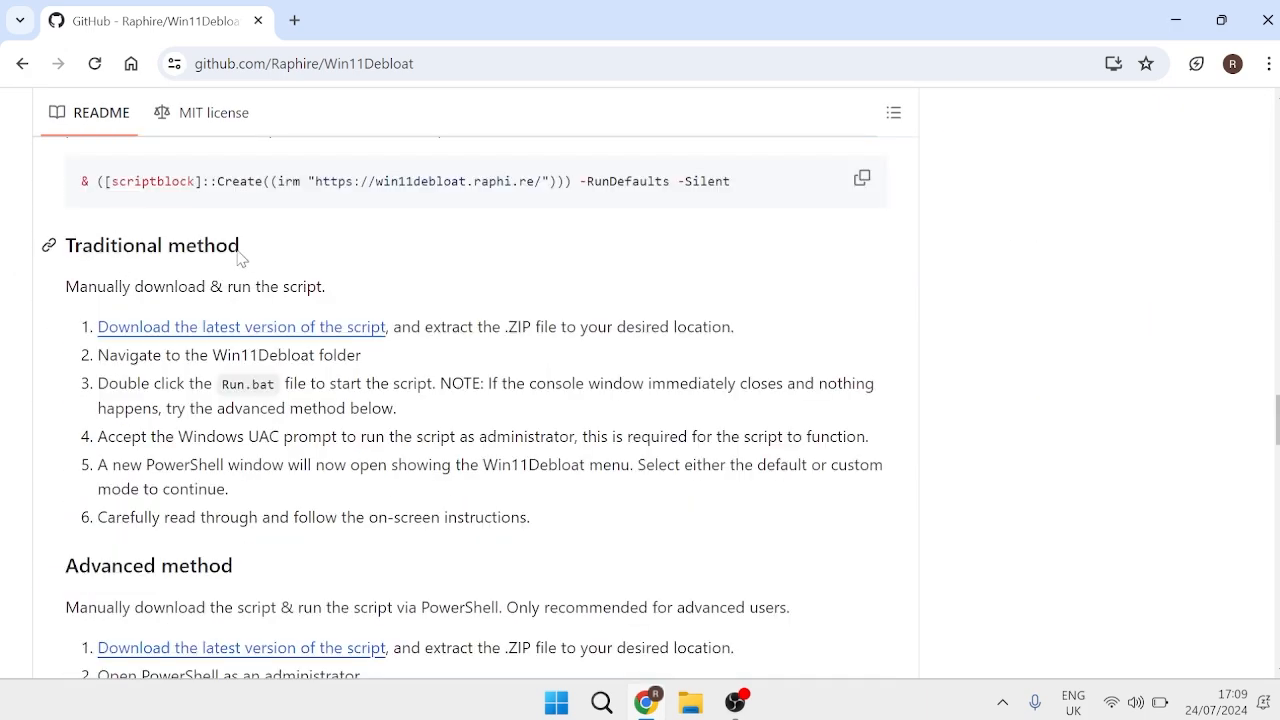
pyautogui.click(170, 333)
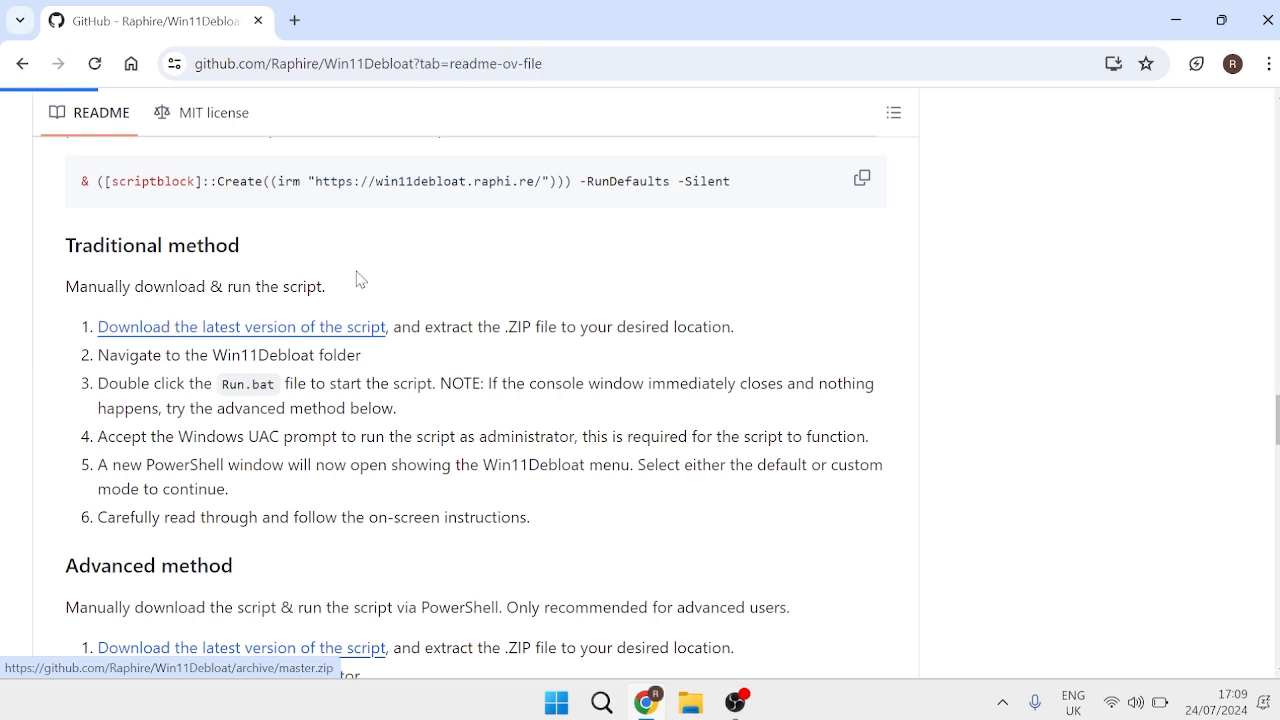
# Step: Extract Win11Debloat-master (1).zip from the Downloads folder to the Desktop
pyautogui.click(690, 703)
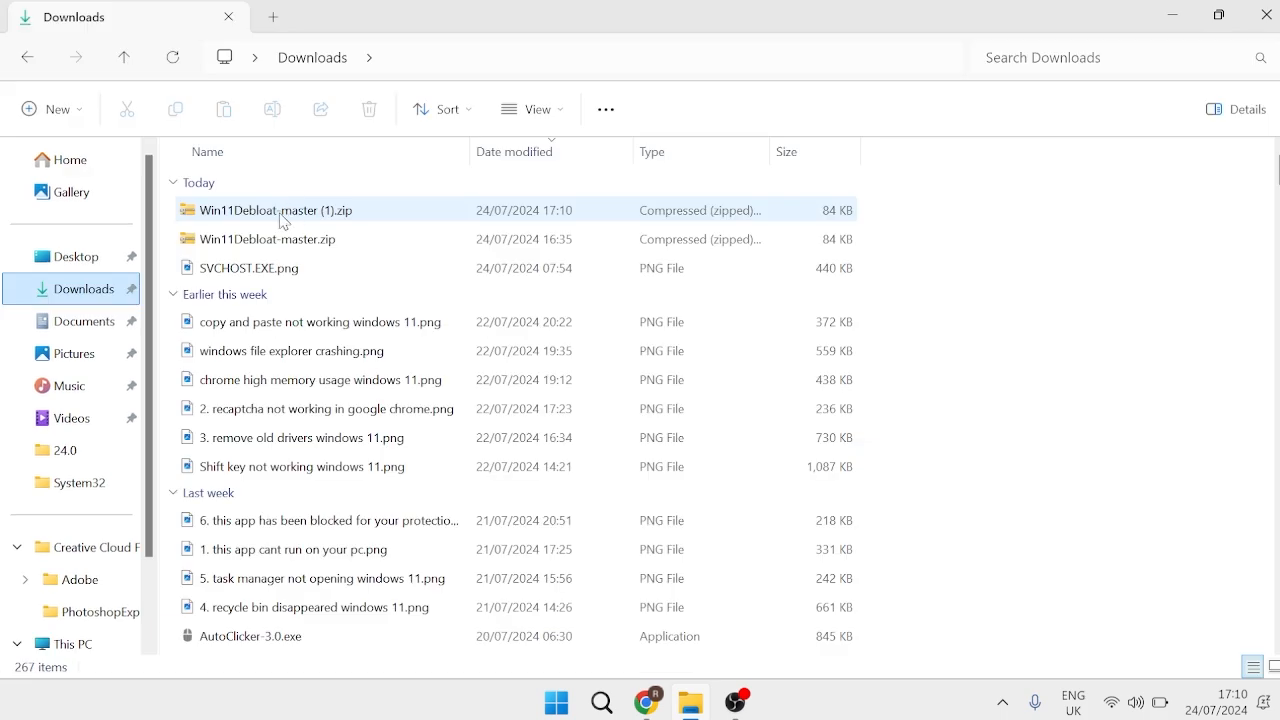
pyautogui.rightClick(285, 218)
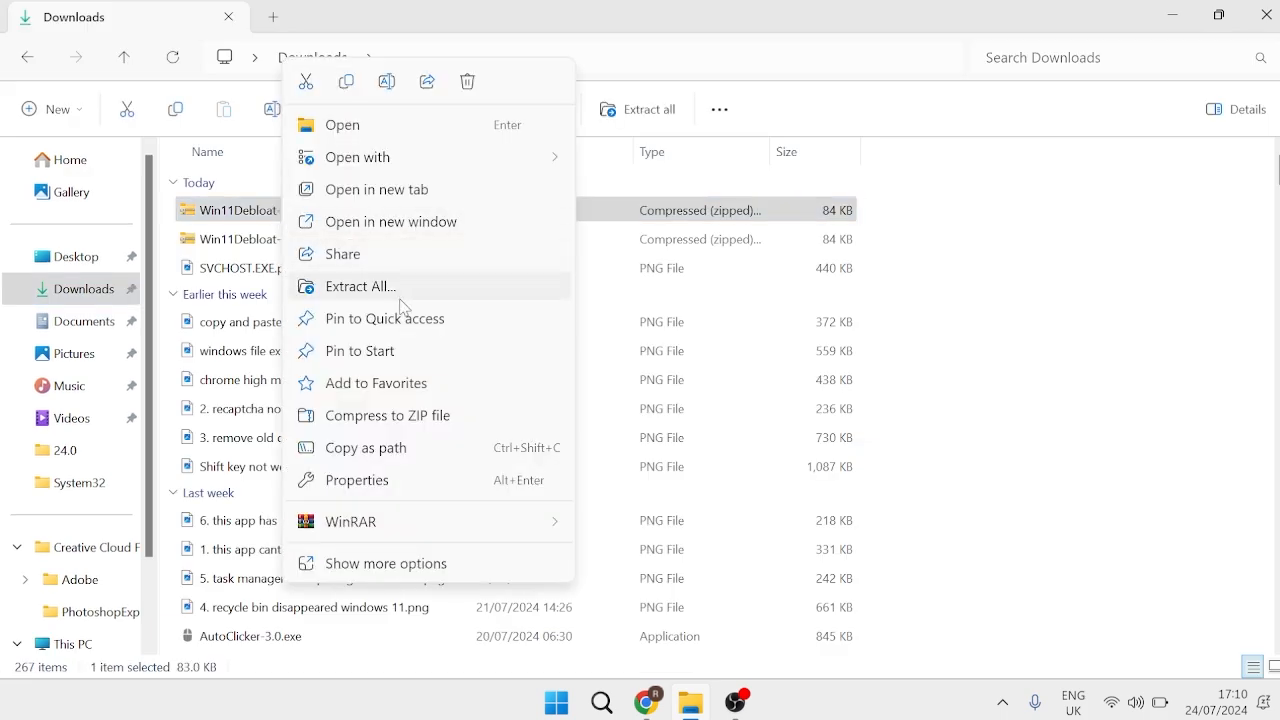
pyautogui.click(400, 290)
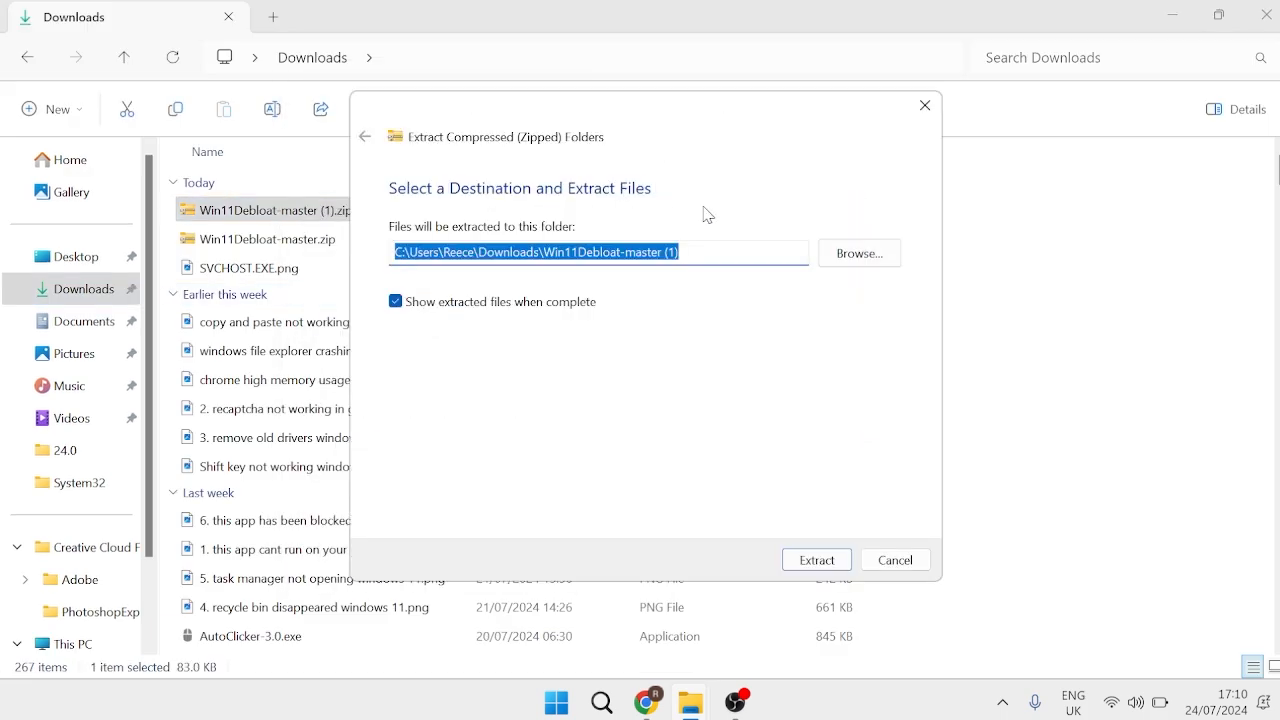
pyautogui.click(850, 256)
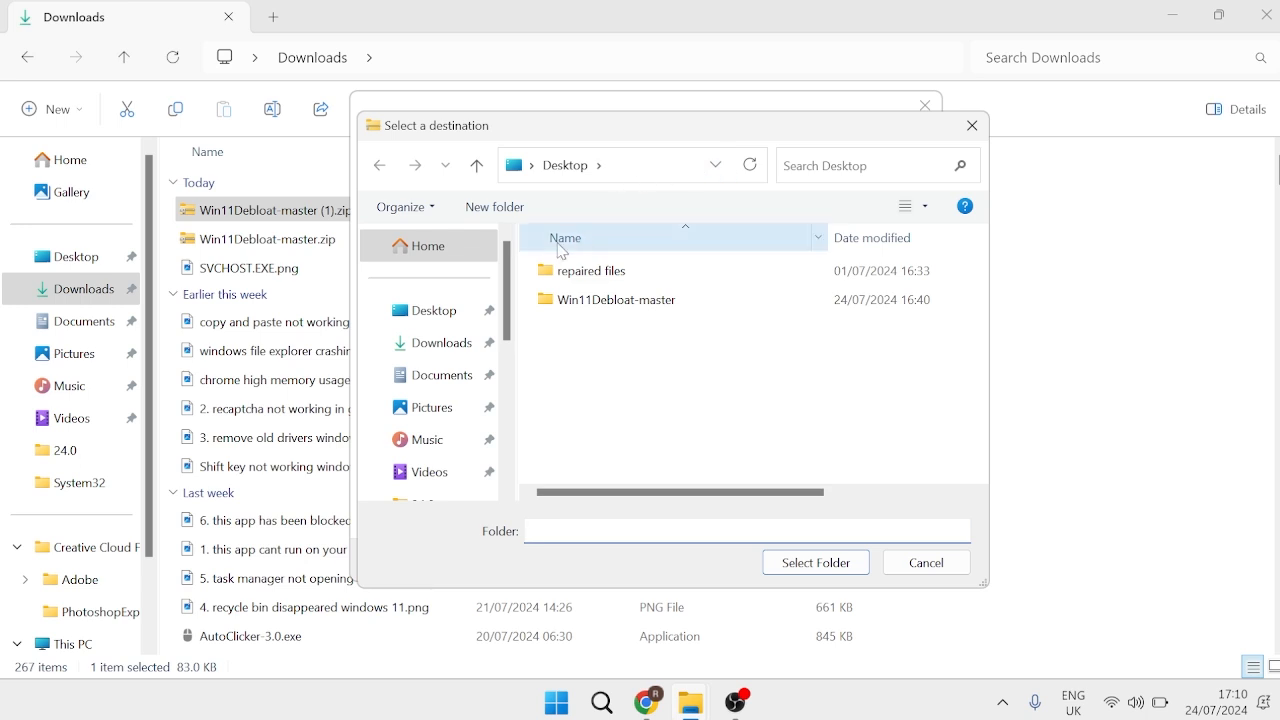
pyautogui.click(816, 563)
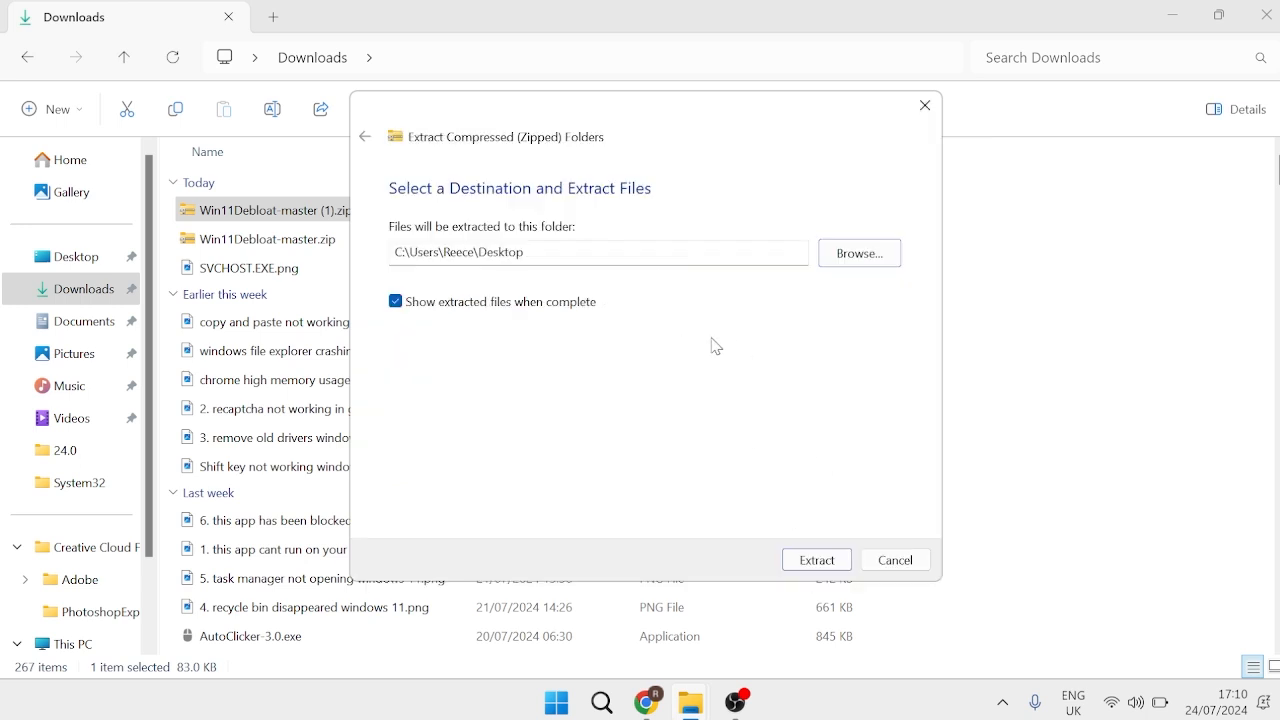
pyautogui.click(816, 560)
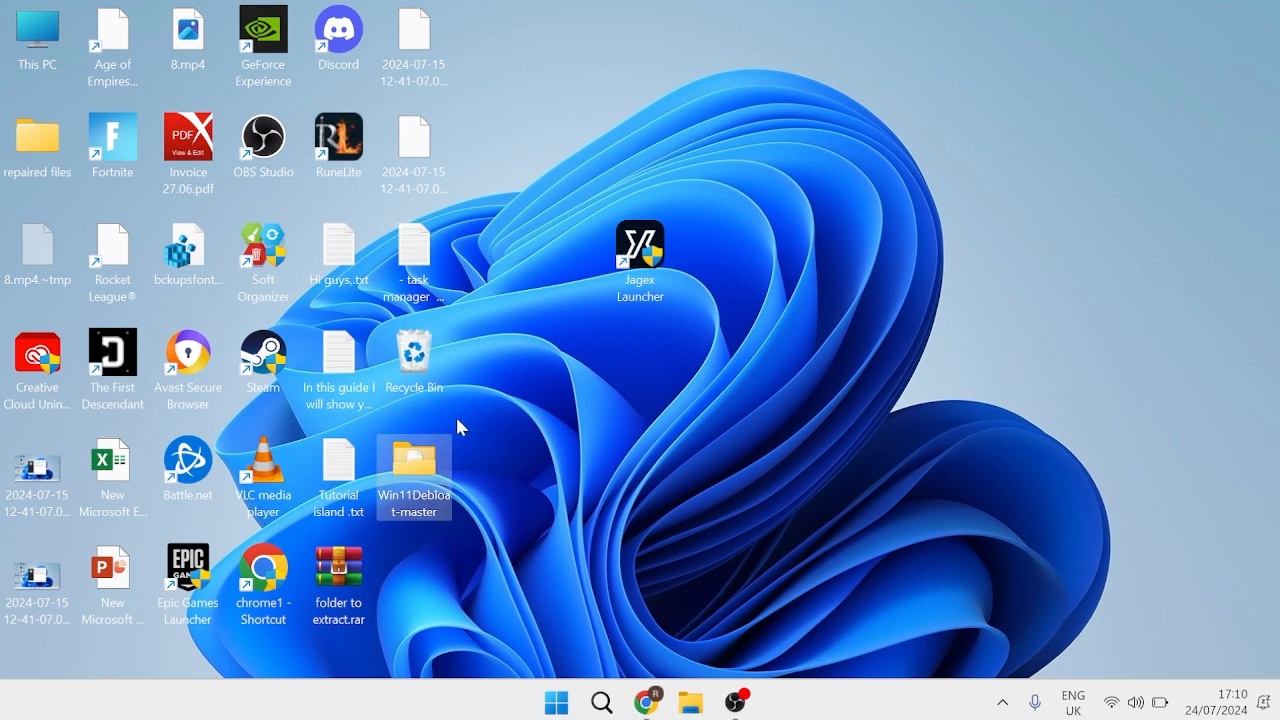
# Step: Launch Run.bat from the Win11Debloat-master folder on the desktop and choose Custom Mode (option 2)
pyautogui.doubleClick(429, 465)
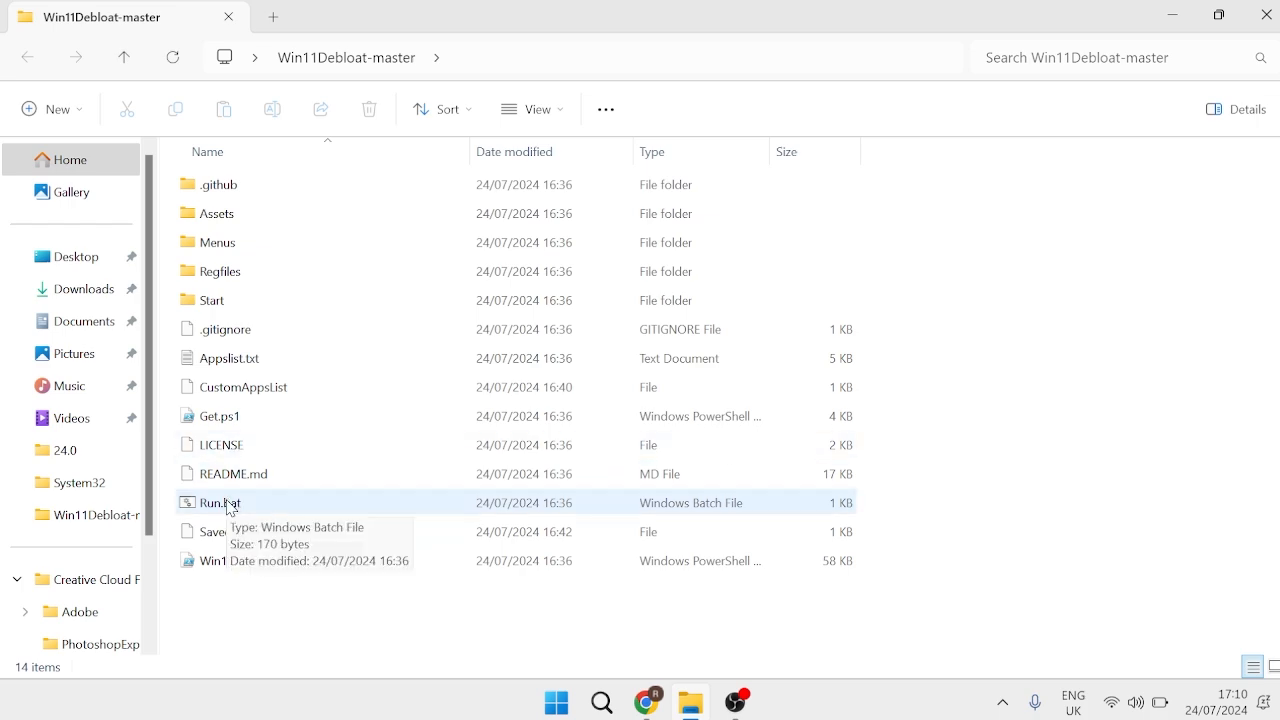
pyautogui.doubleClick(222, 503)
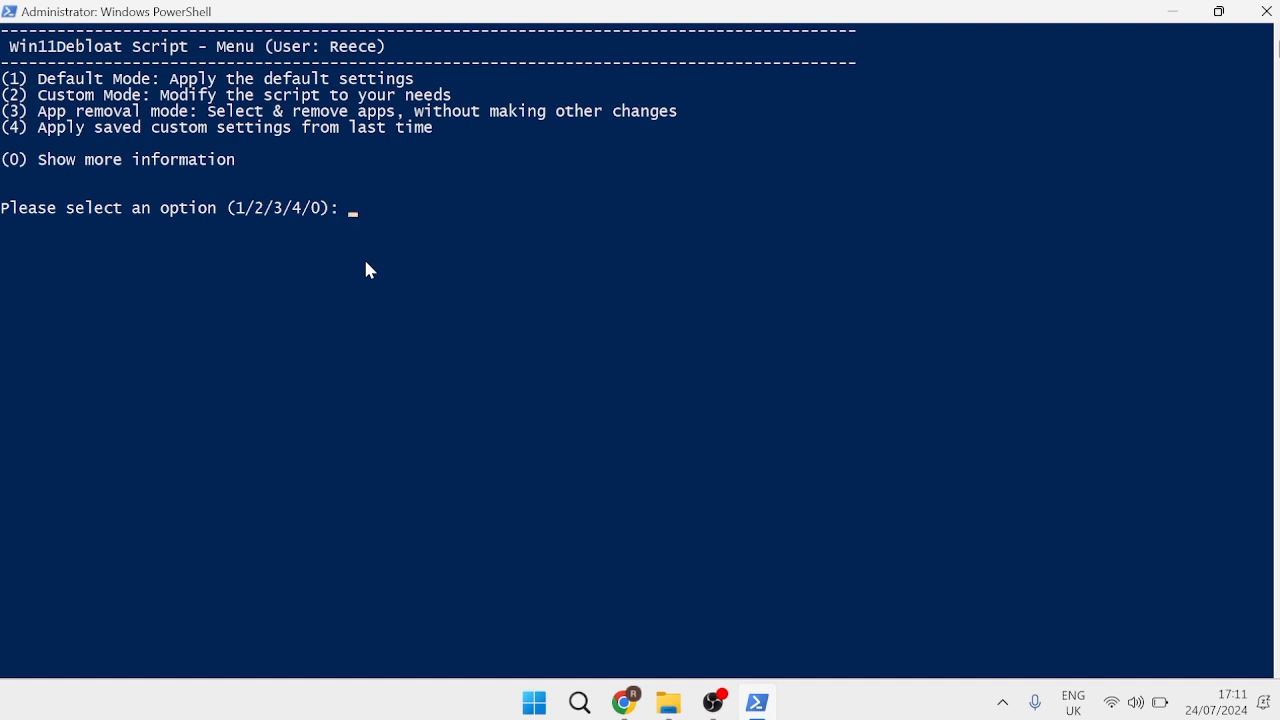
pyautogui.write('2')
pyautogui.press('Return')
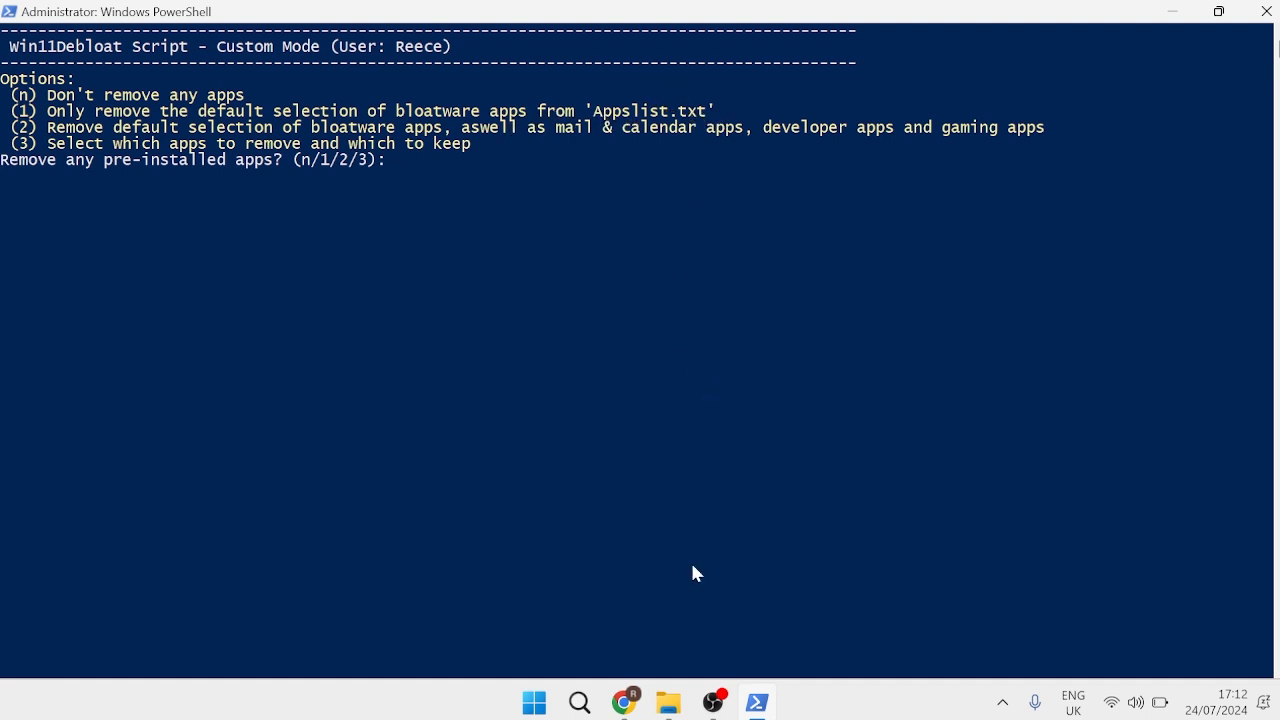
# Step: Open Appslist.txt in the Win11Debloat-master folder and examine which apps the default selection uninstalls
pyautogui.click(669, 703)
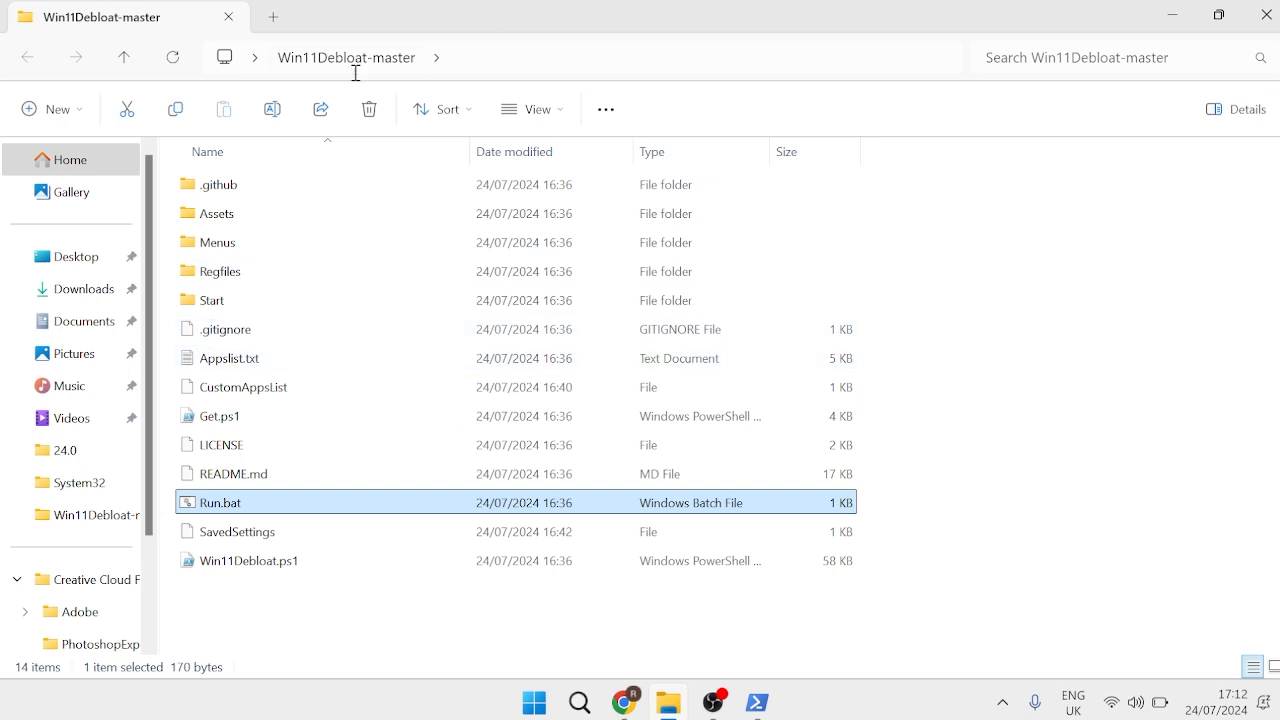
pyautogui.click(273, 361)
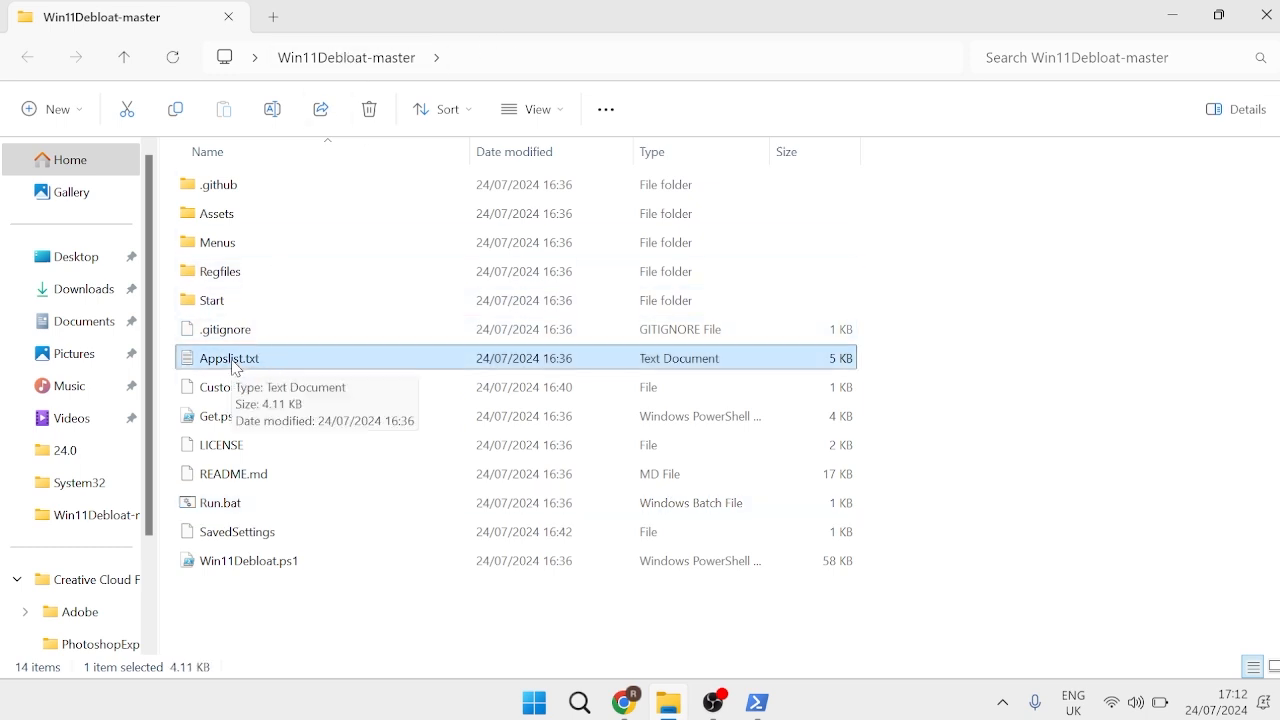
pyautogui.doubleClick(230, 368)
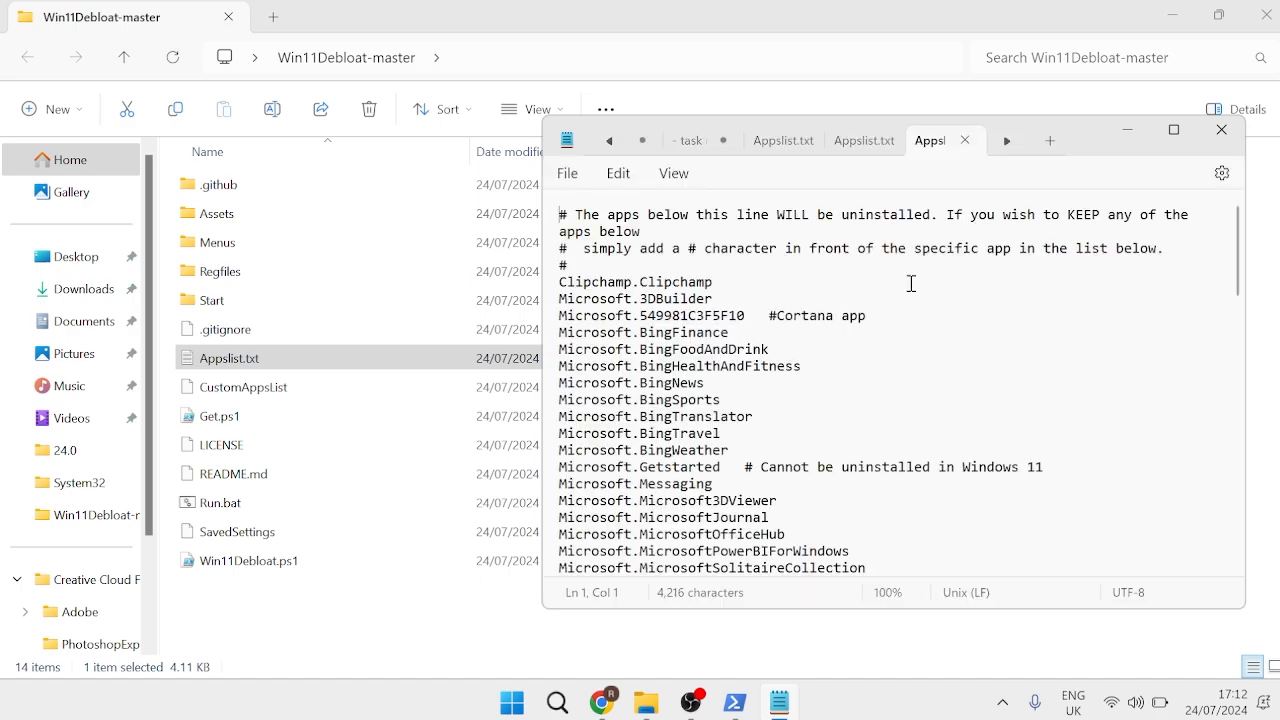
pyautogui.scroll(-7, 789, 287)
pyautogui.scroll(-20, 789, 287)
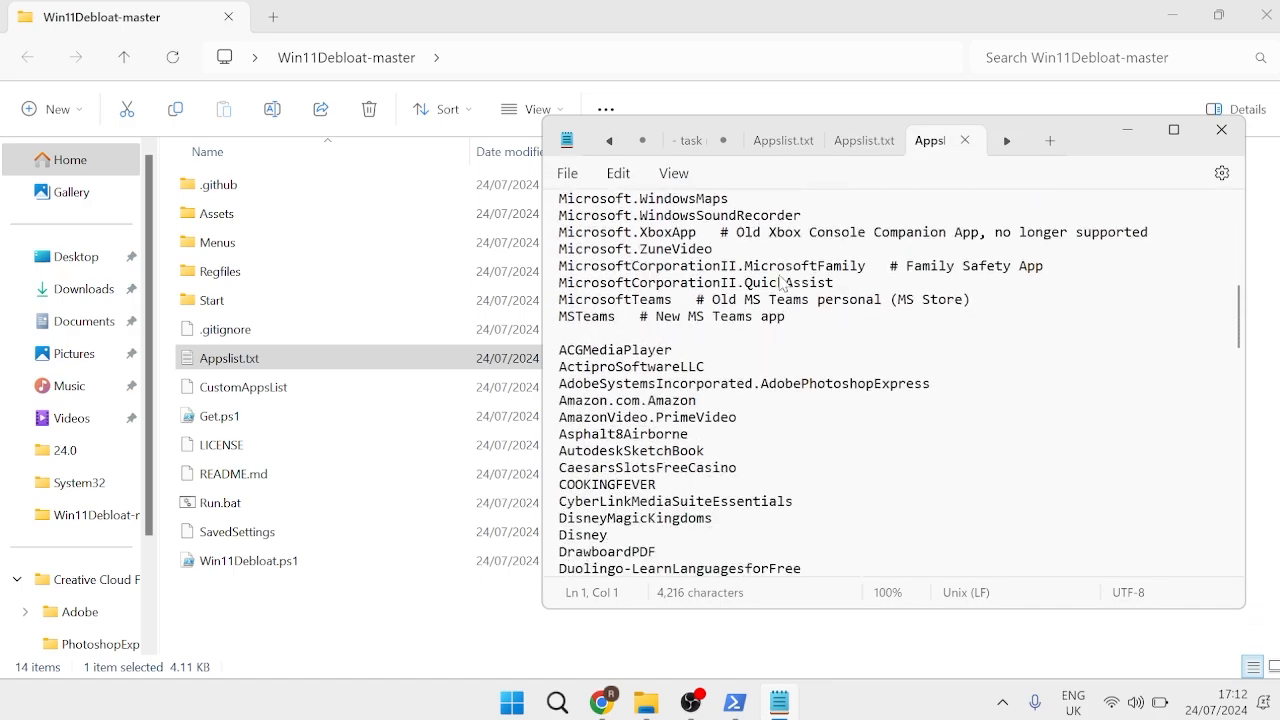
pyautogui.scroll(-1, 752, 266)
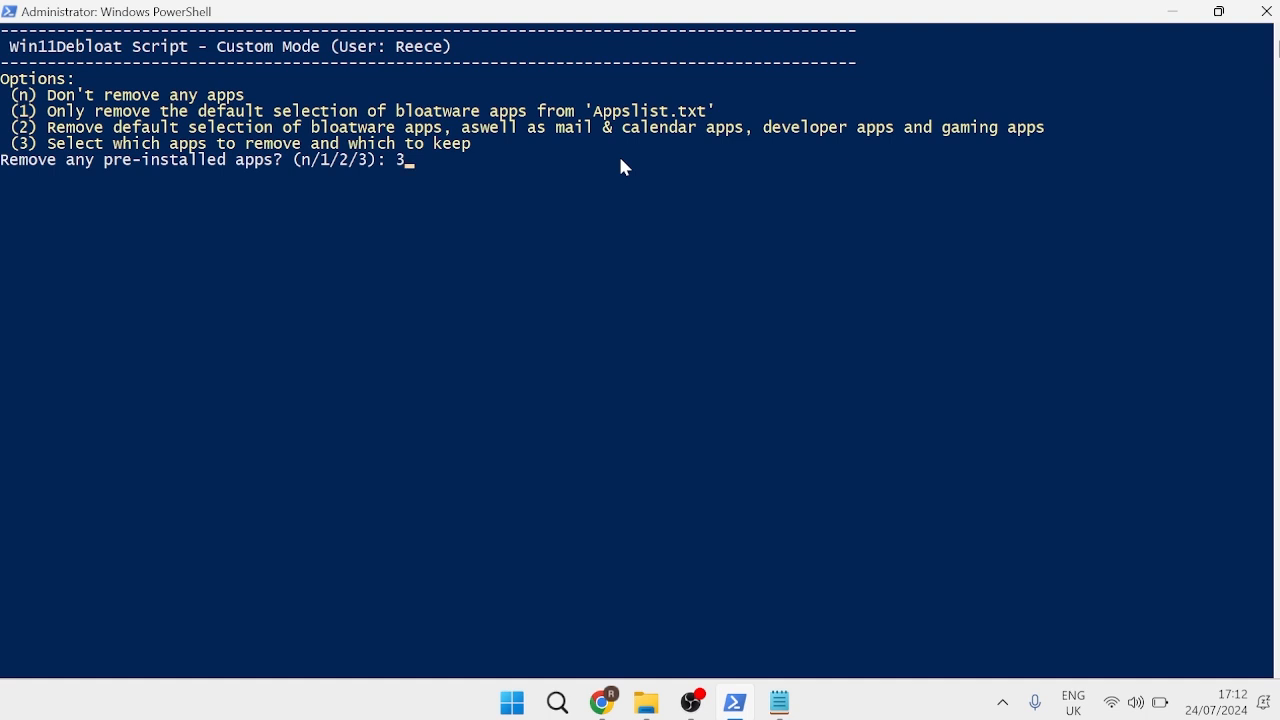
# Step: Choose option 3 to select which apps to remove, show only installed apps and check them all
pyautogui.press('Return')
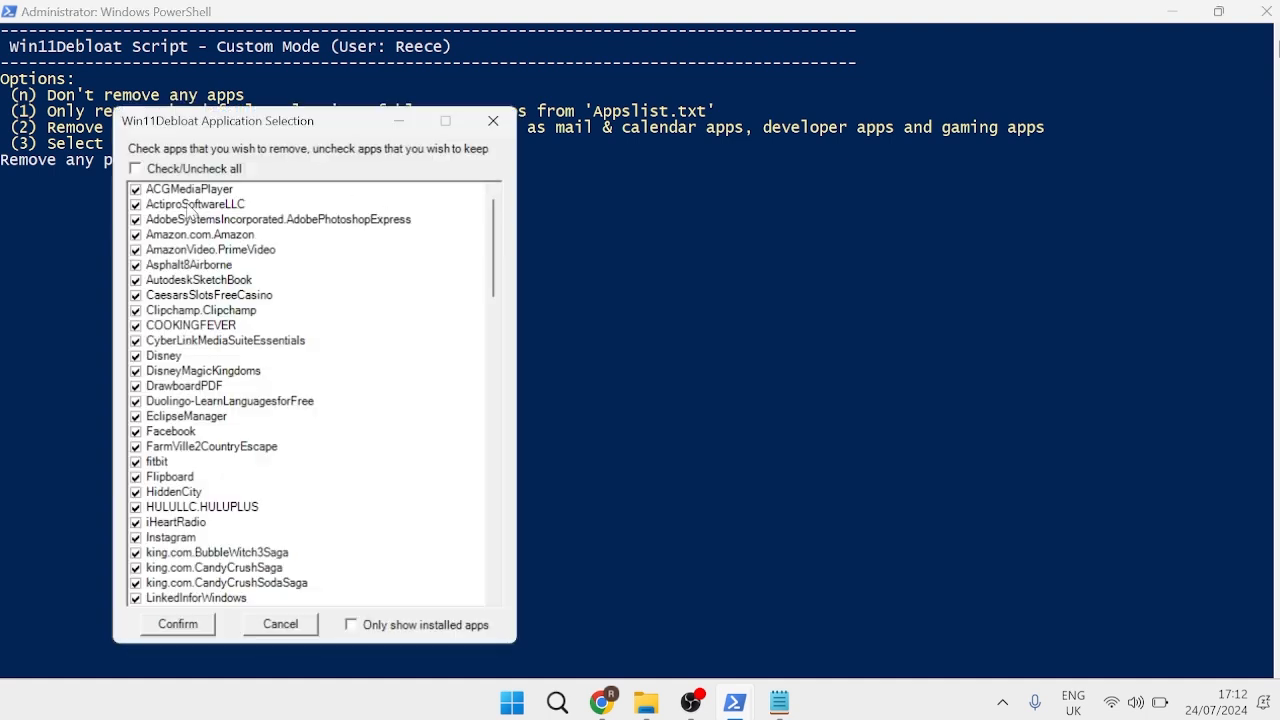
pyautogui.click(352, 626)
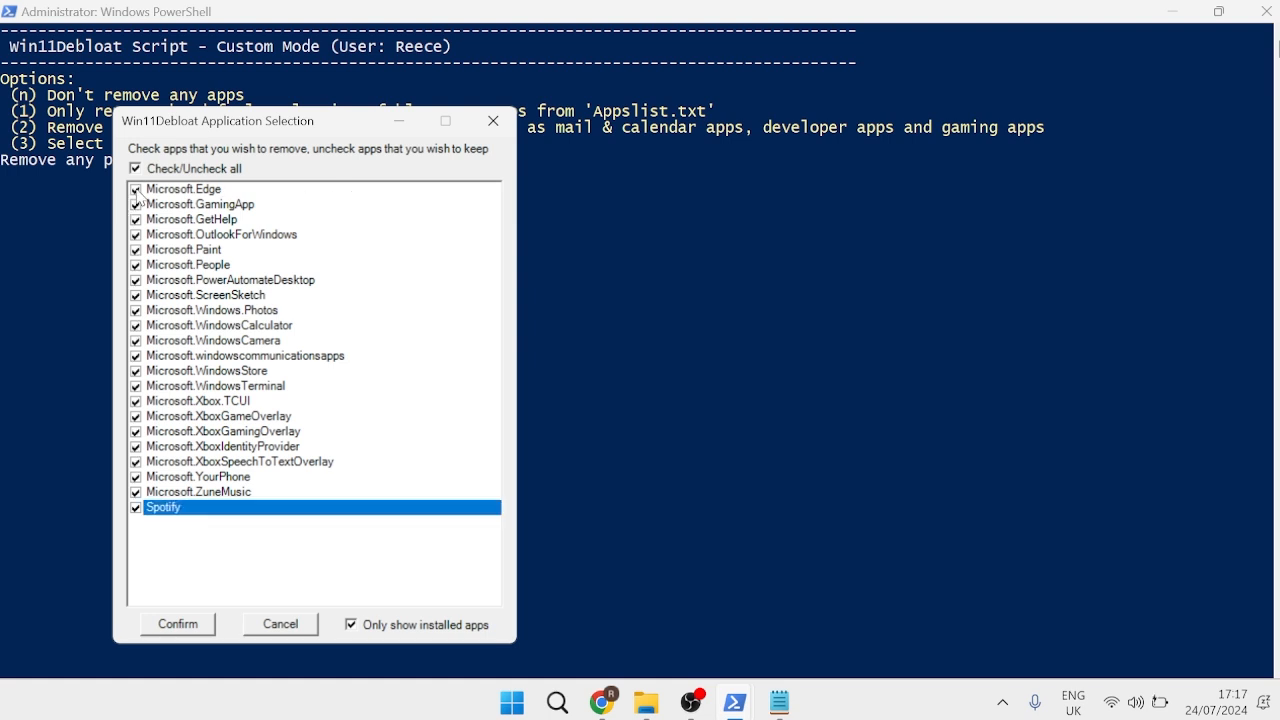
# Step: Exclude Microsoft.Paint, Microsoft.WindowsStore and Microsoft.WindowsTerminal from the apps marked for removal, keeping Microsoft.Edge checked
pyautogui.click(139, 192)
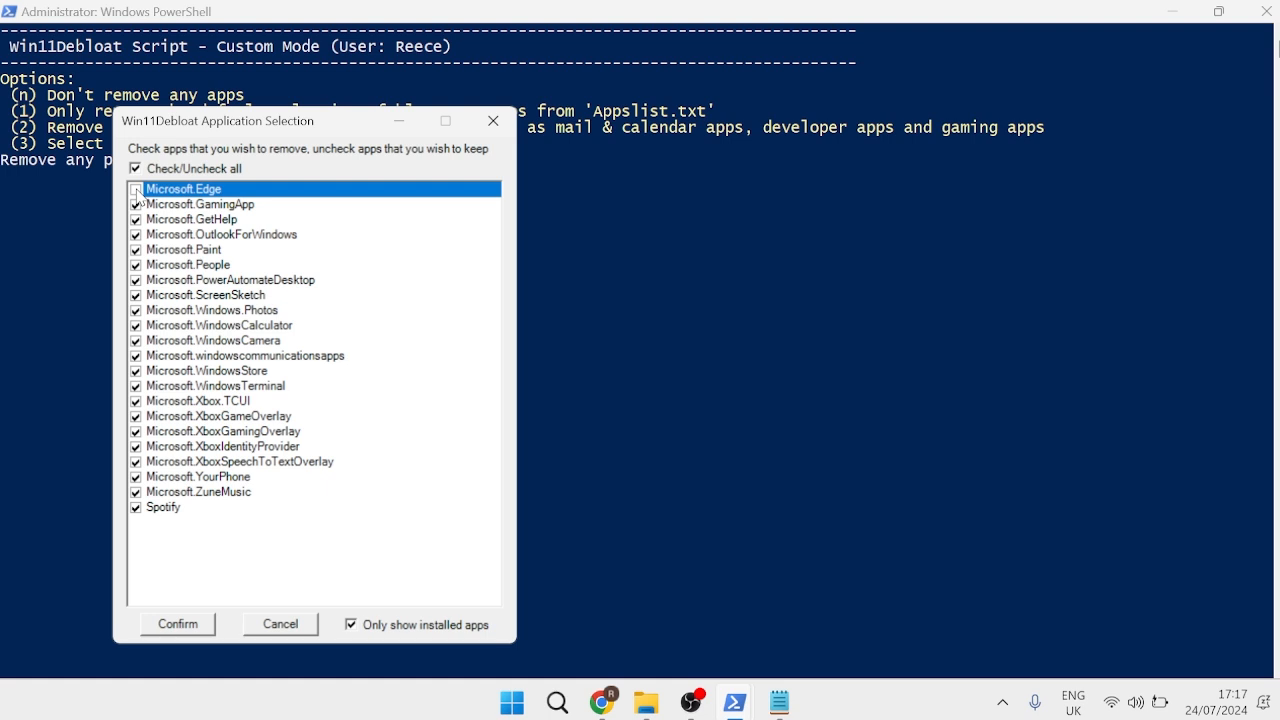
pyautogui.click(136, 251)
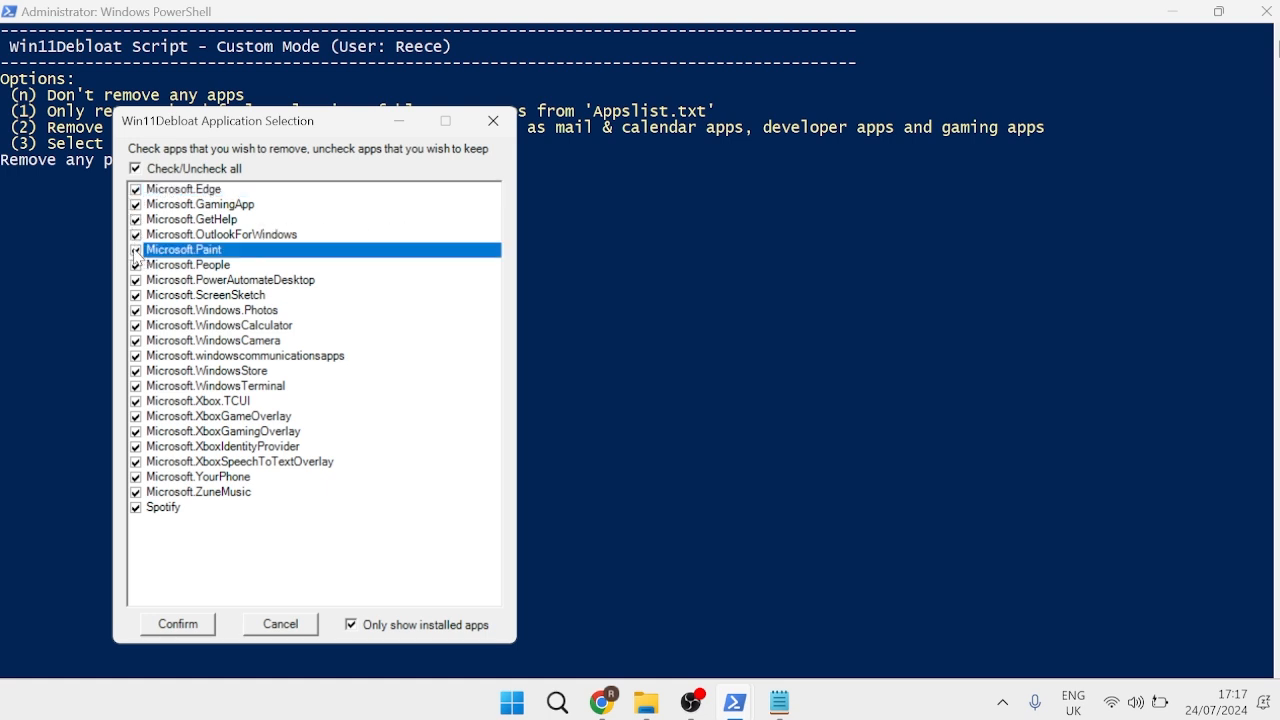
pyautogui.click(136, 251)
pyautogui.click(136, 371)
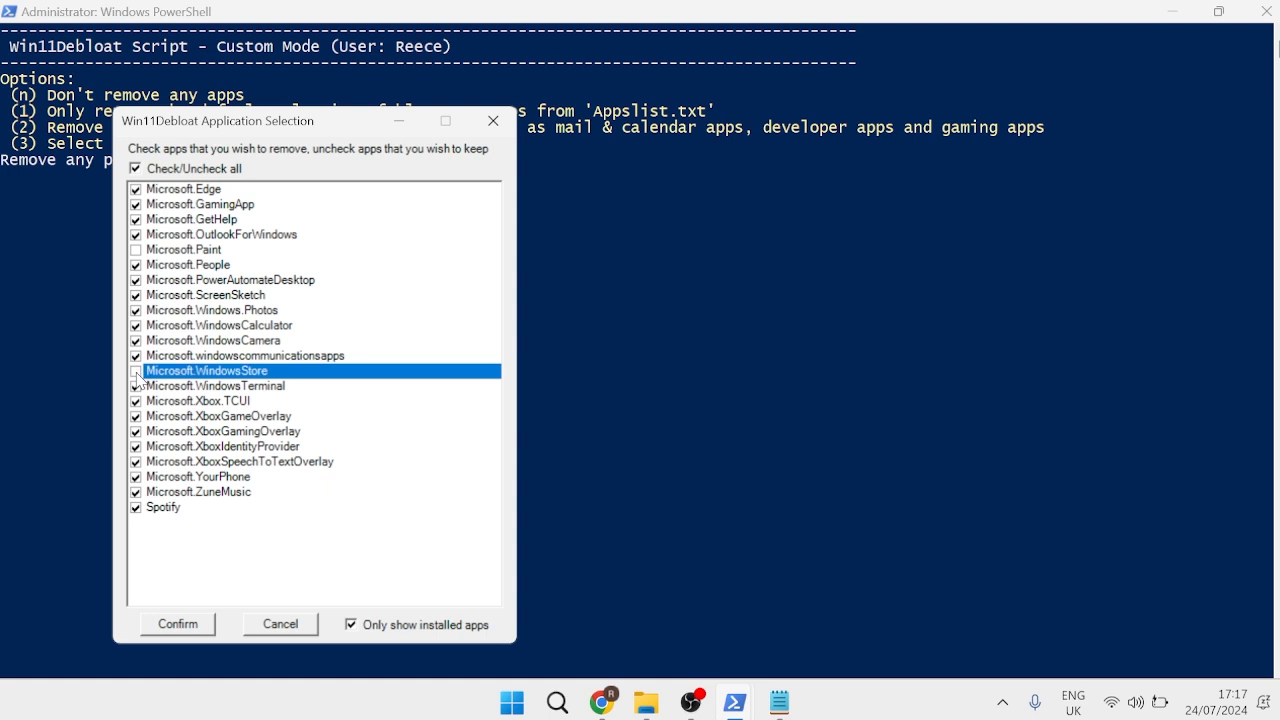
pyautogui.click(136, 371)
pyautogui.click(136, 386)
pyautogui.click(136, 386)
# Step: Exclude Windows Photos, Calculator, Camera and Spotify from removal and confirm the app selection
pyautogui.click(136, 311)
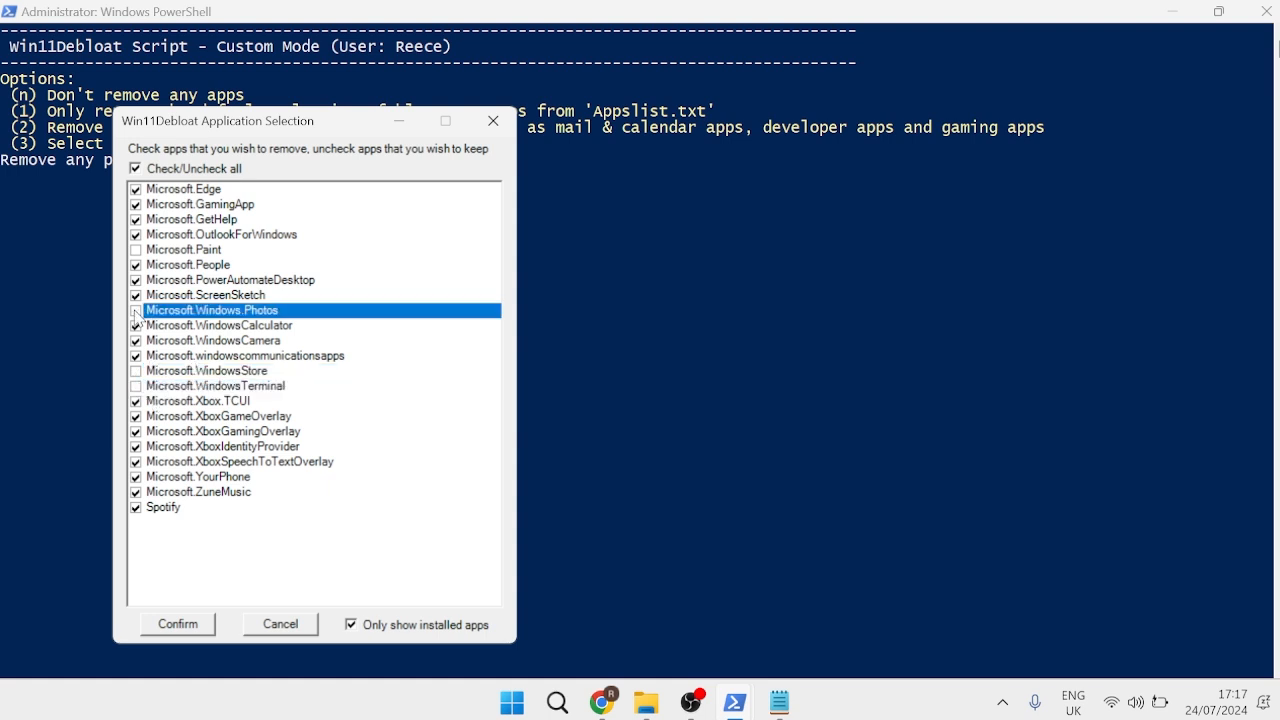
pyautogui.click(136, 311)
pyautogui.click(136, 330)
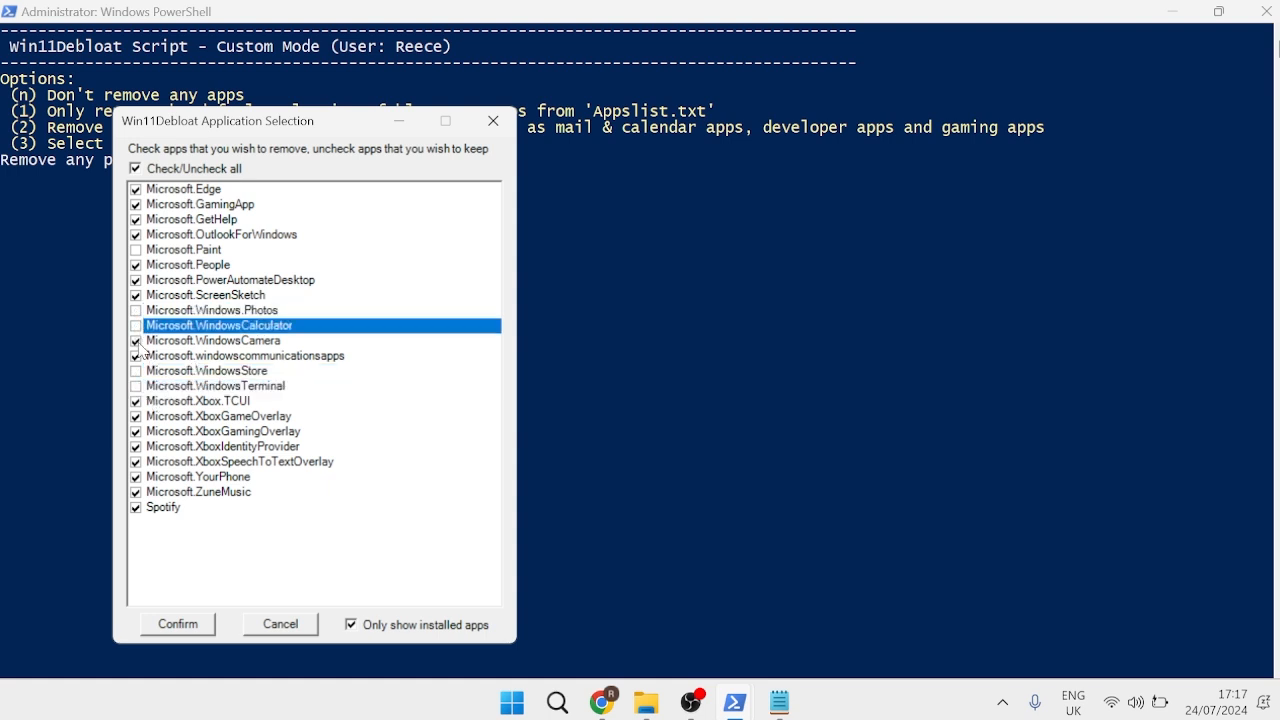
pyautogui.click(136, 341)
pyautogui.click(136, 341)
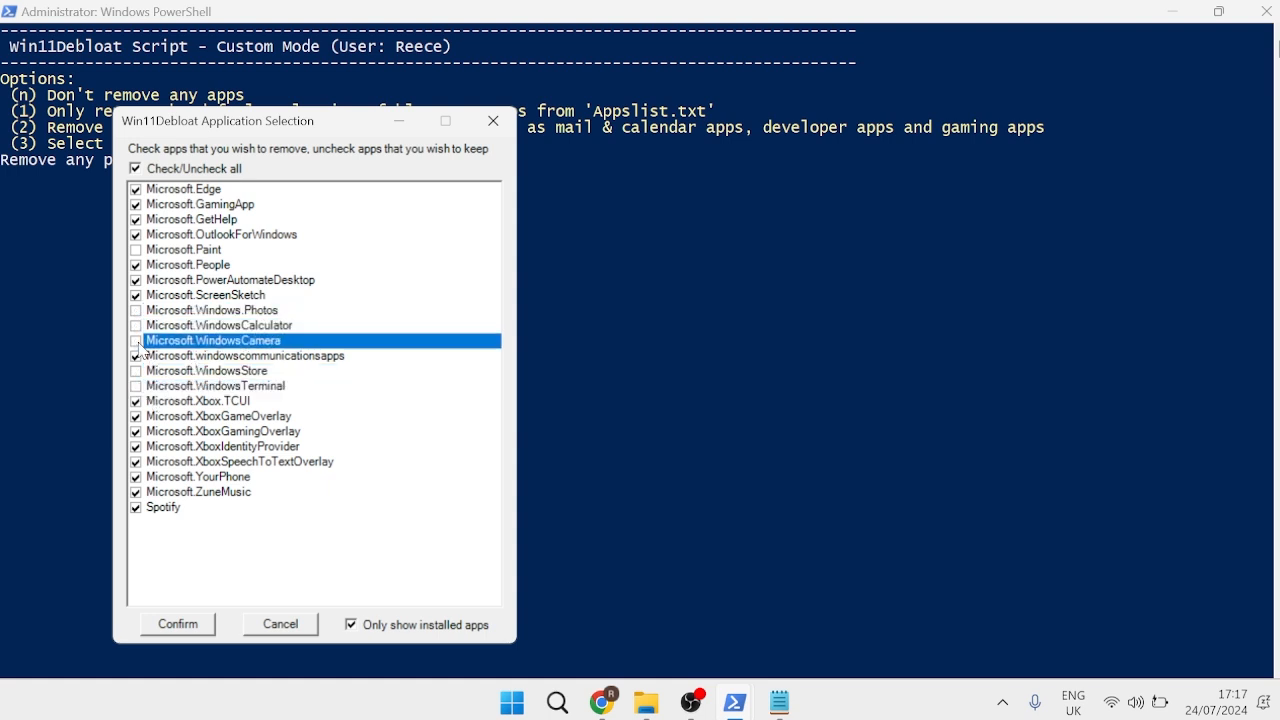
pyautogui.click(136, 508)
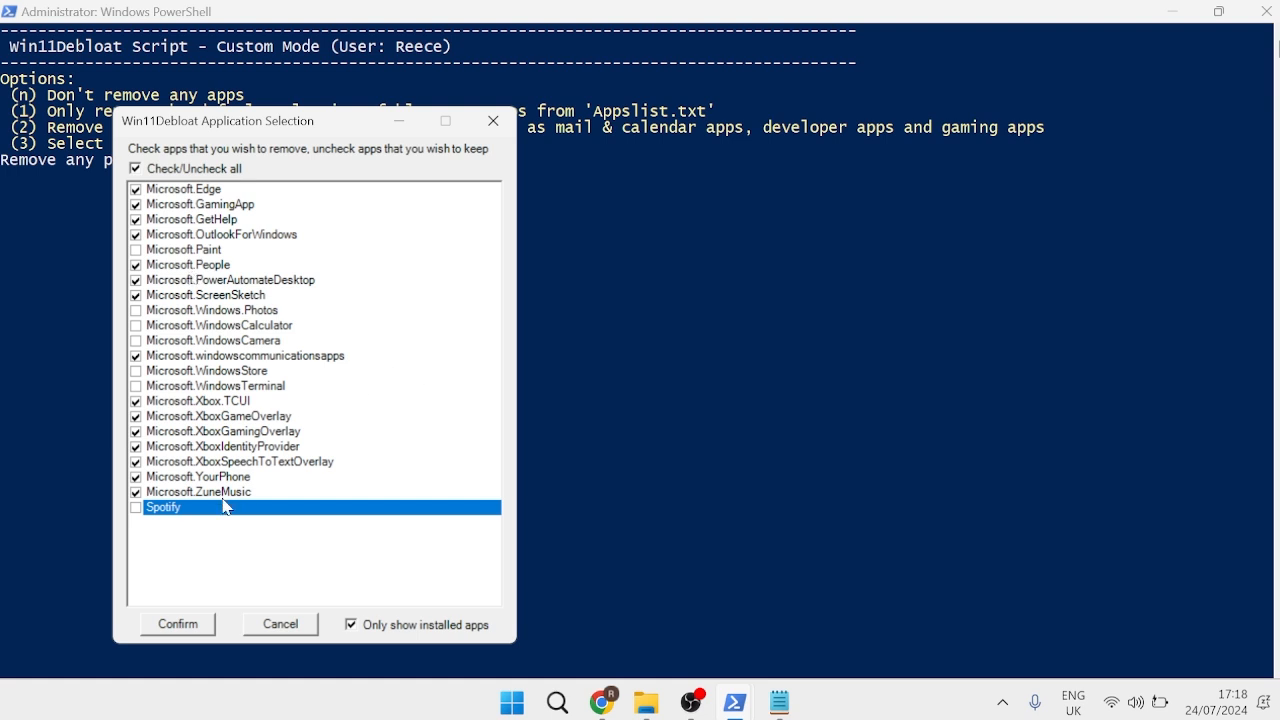
pyautogui.click(178, 623)
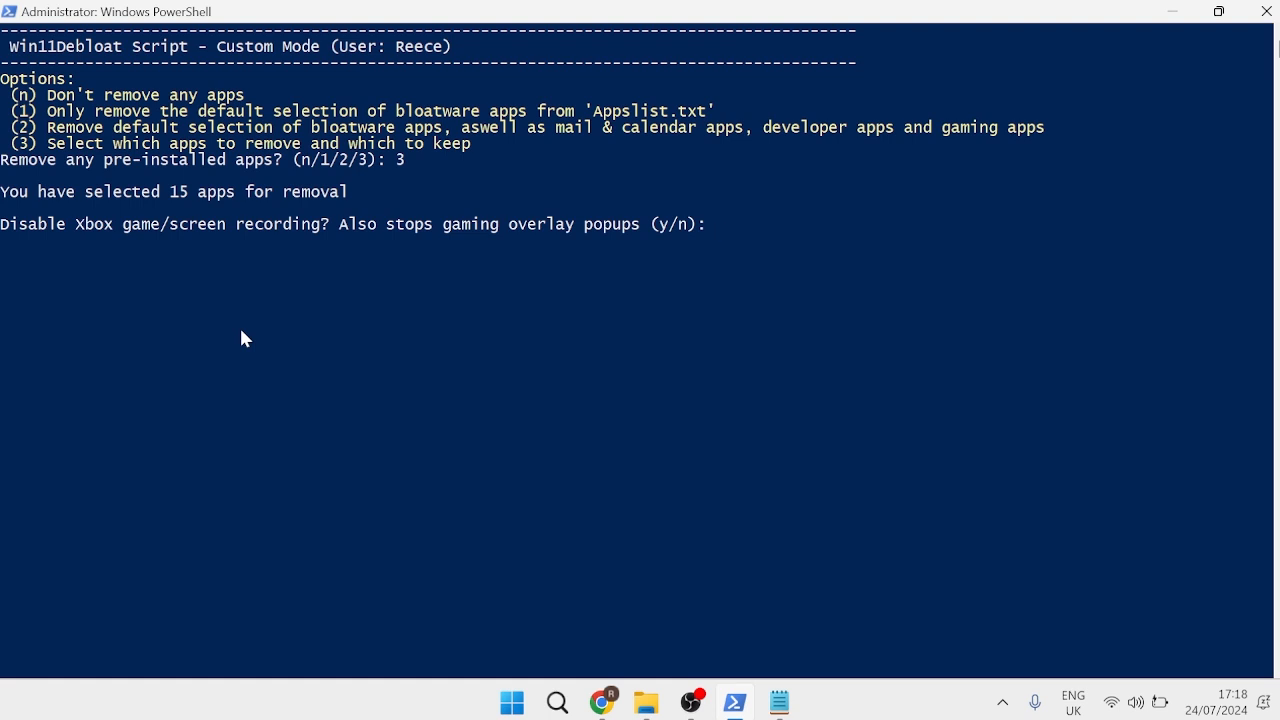
# Step: Answer y to disabling Xbox game/screen recording and choose option 2 to remove pinned start menu apps for all existing and new users
pyautogui.write('y')
pyautogui.press('Return')
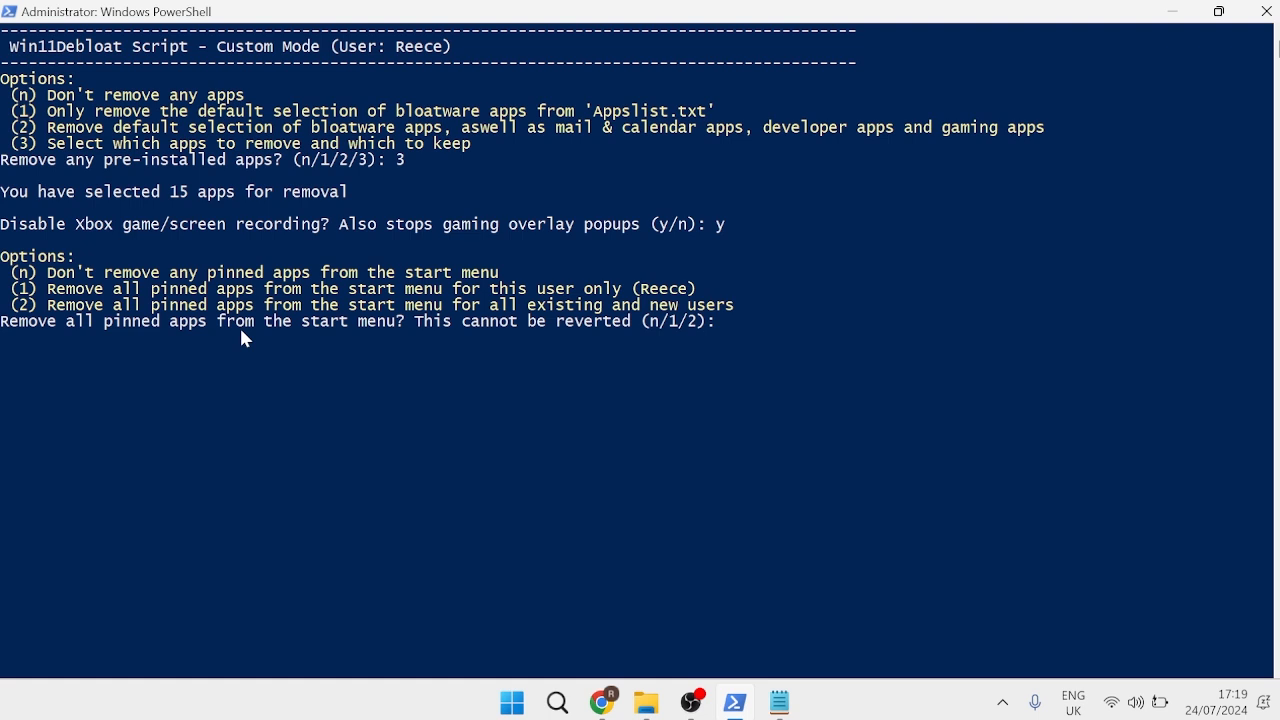
pyautogui.write('2')
pyautogui.press('Return')
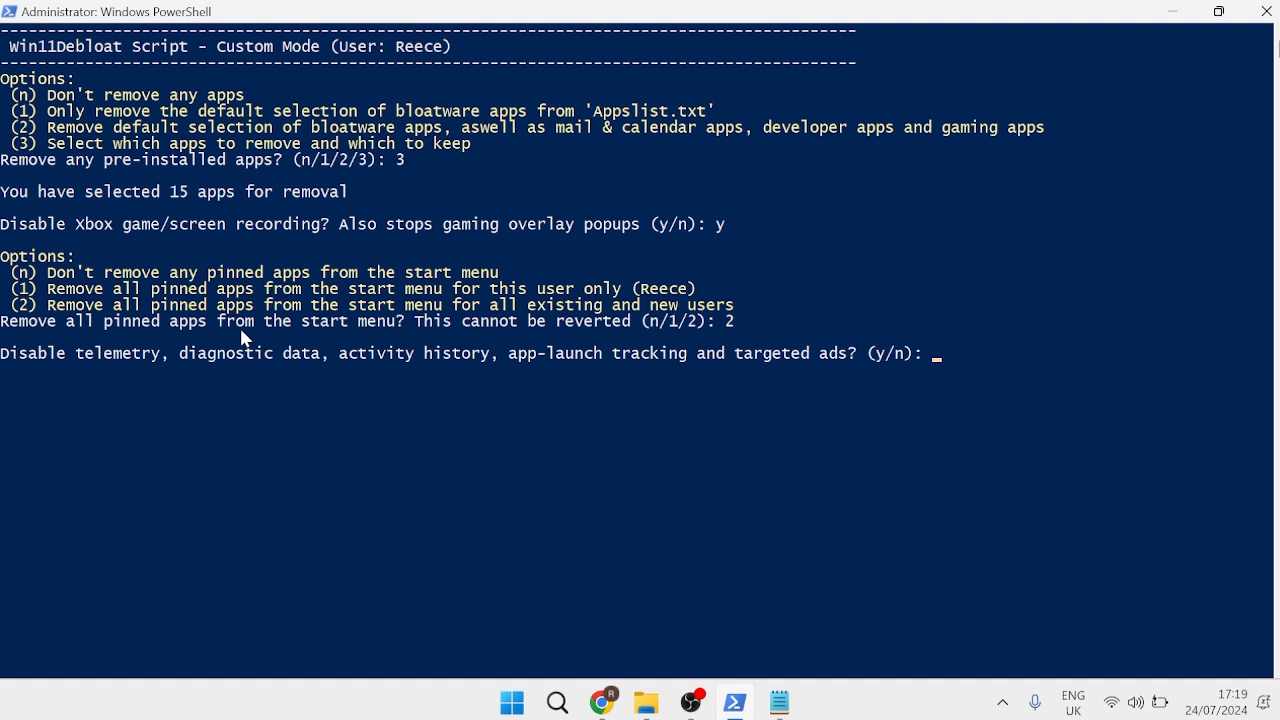
# Step: Answer y to disabling telemetry and targeted ads, tips and suggestions, and Bing web search, Bing AI and Cortana in Windows search
pyautogui.write('y')
pyautogui.press('Return')
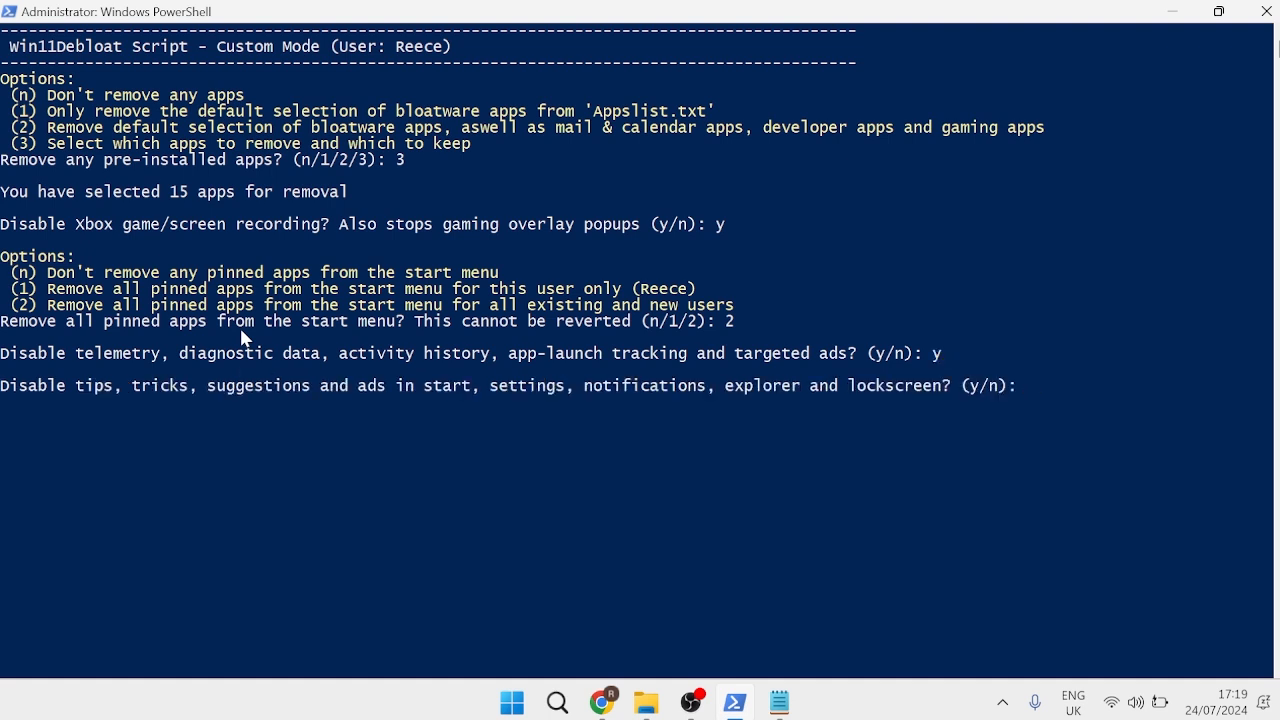
pyautogui.write('y')
pyautogui.press('Return')
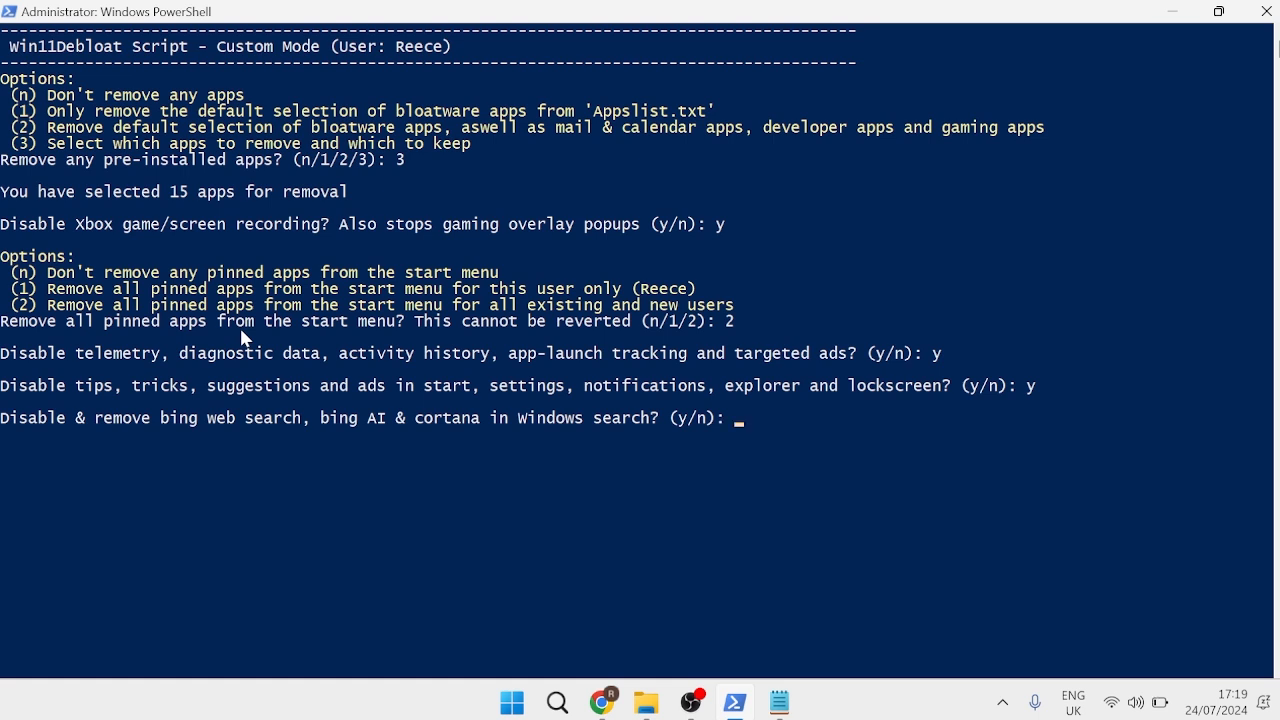
pyautogui.write('y')
pyautogui.press('Return')
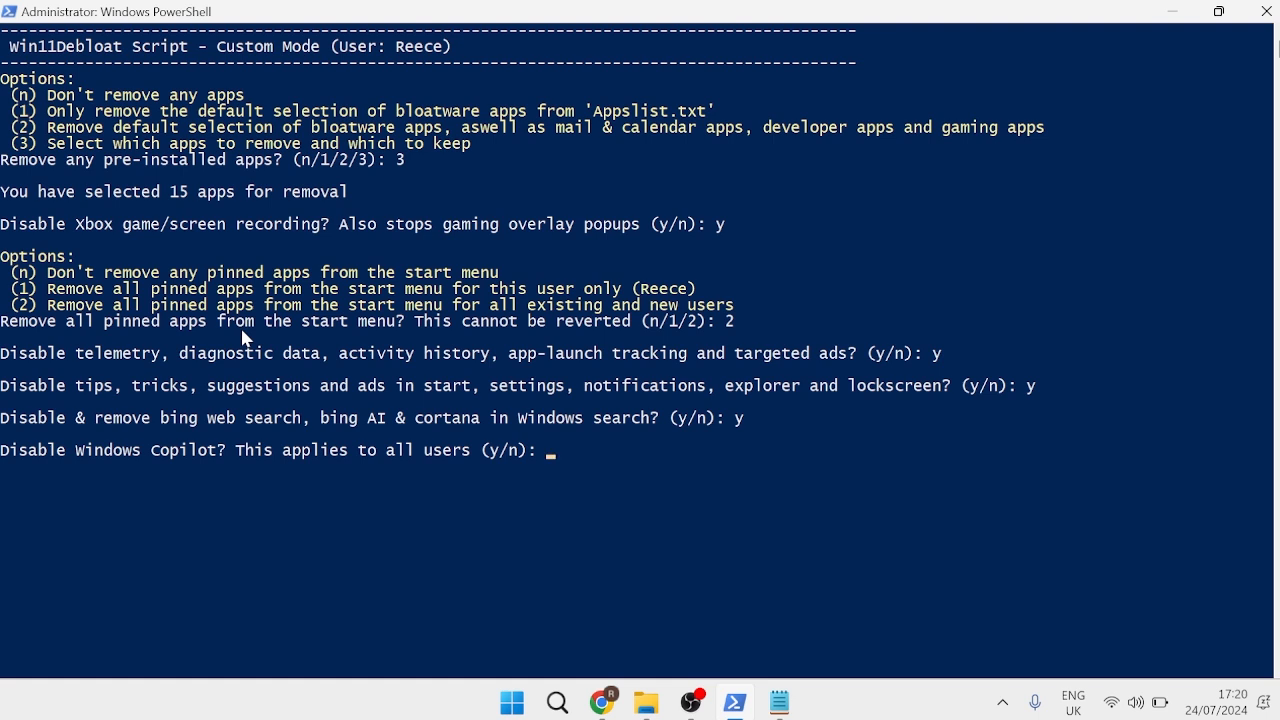
# Step: Answer y to disabling Windows Copilot and Windows Recall snapshots for all users
pyautogui.write('y')
pyautogui.press('Return')
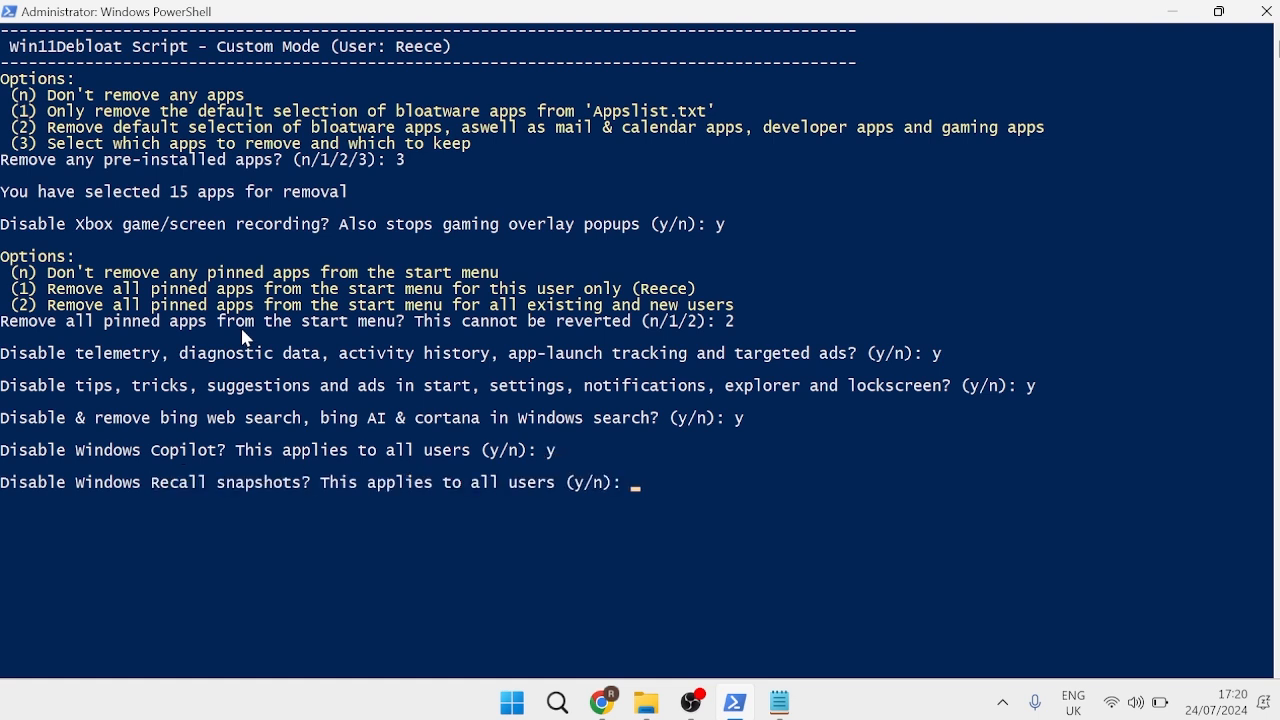
pyautogui.write('y')
pyautogui.press('Return')
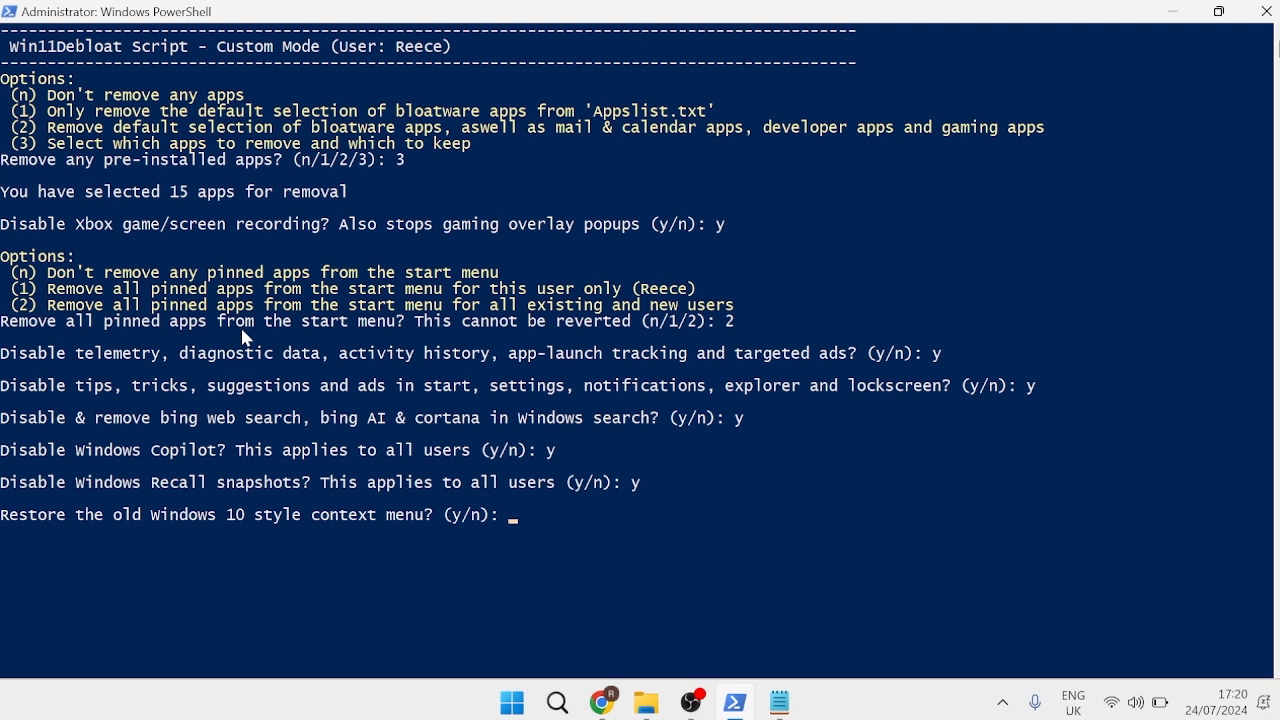
# Step: Answer n to restoring the Windows 10 style context menu and to making any taskbar or File Explorer changes
pyautogui.write('n')
pyautogui.press('Return')
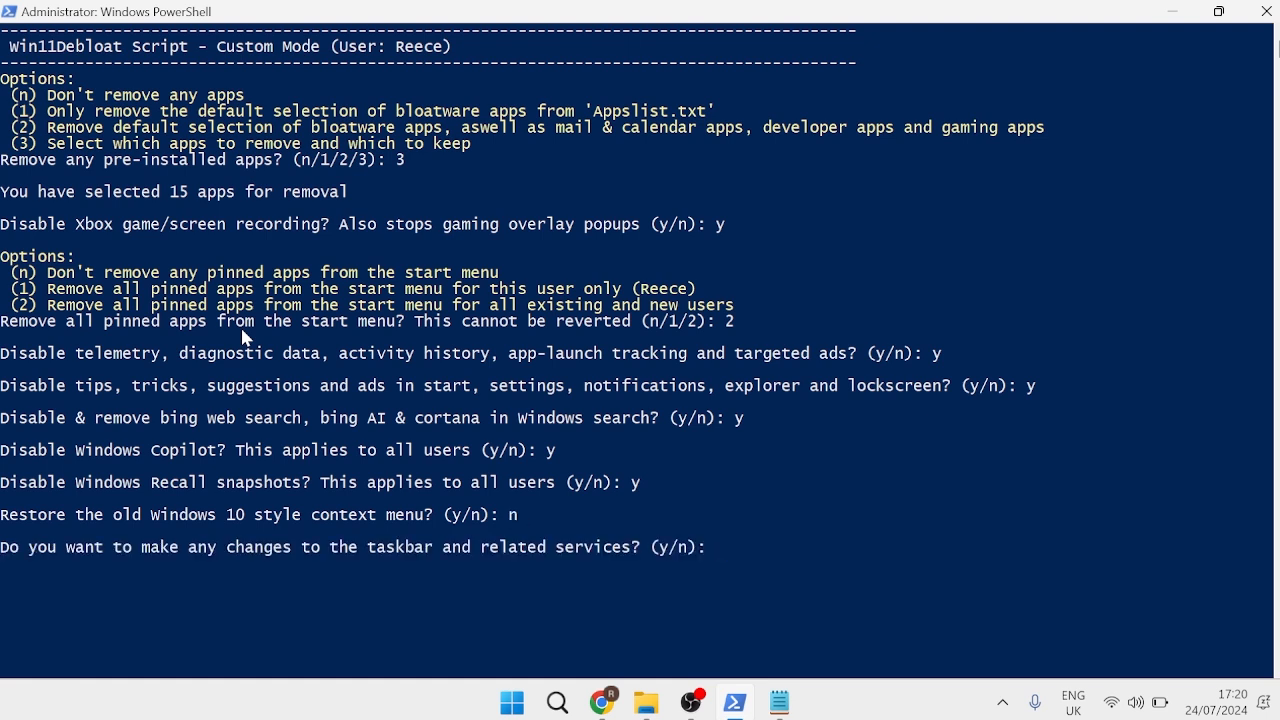
pyautogui.write('n')
pyautogui.press('Return')
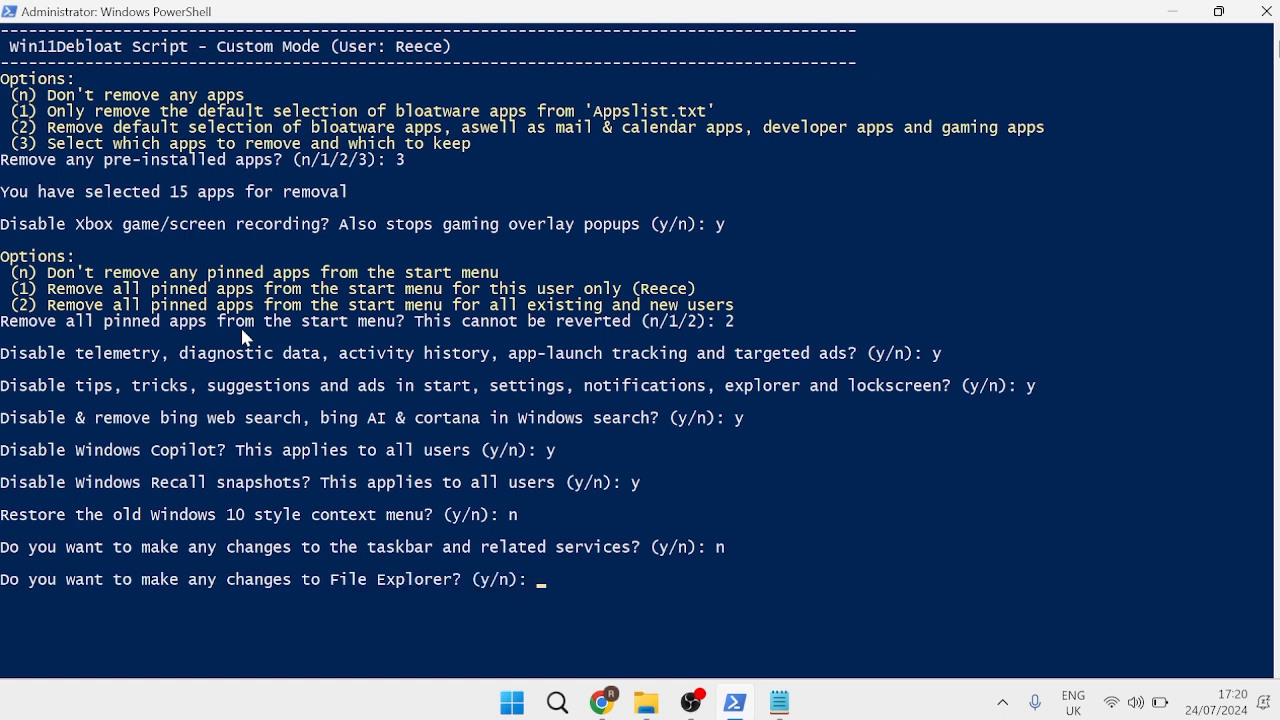
pyautogui.write('n')
pyautogui.press('Return')
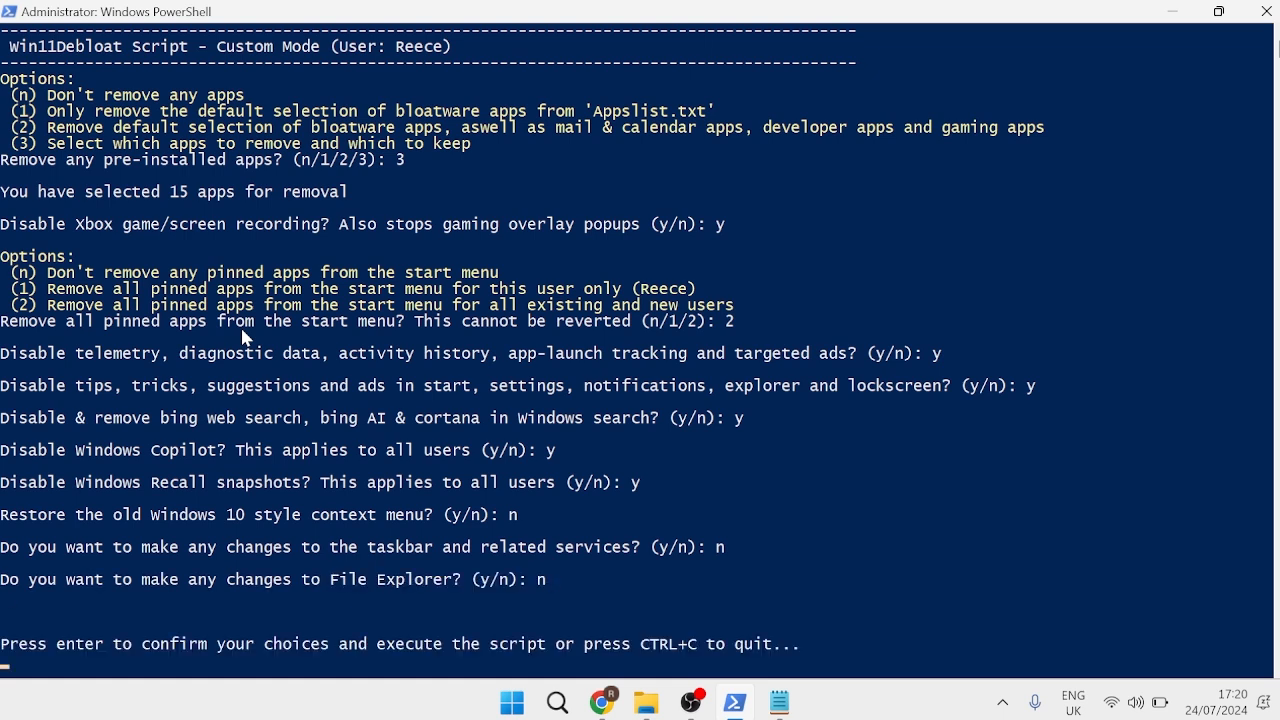